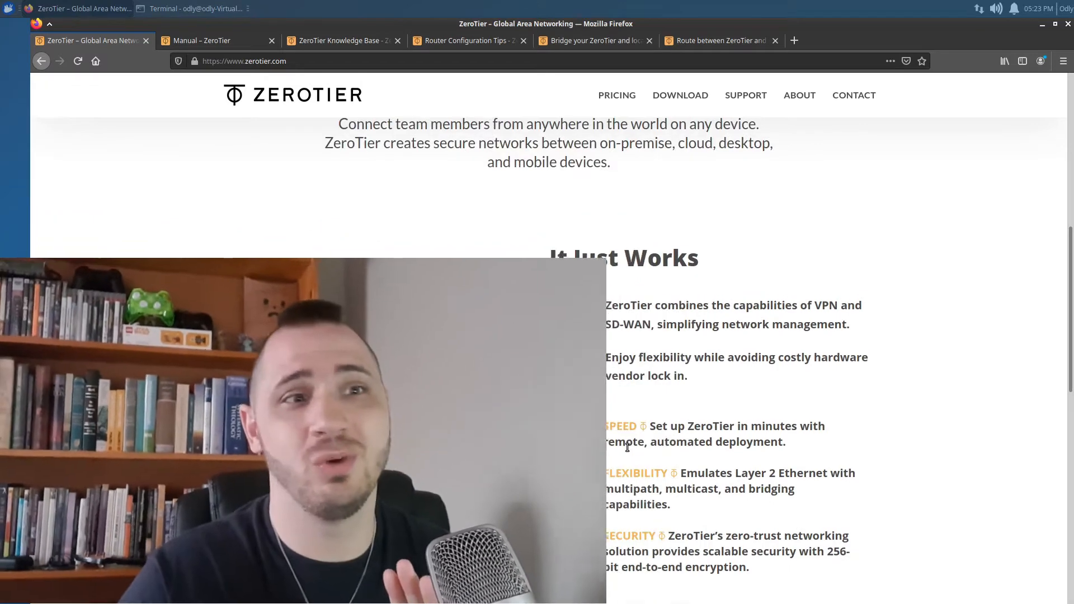
Open the ZeroTier manual from the SUPPORT menu on the ZeroTier website
scroll(626, 447, up, 5)
scroll(626, 444, up, 5)
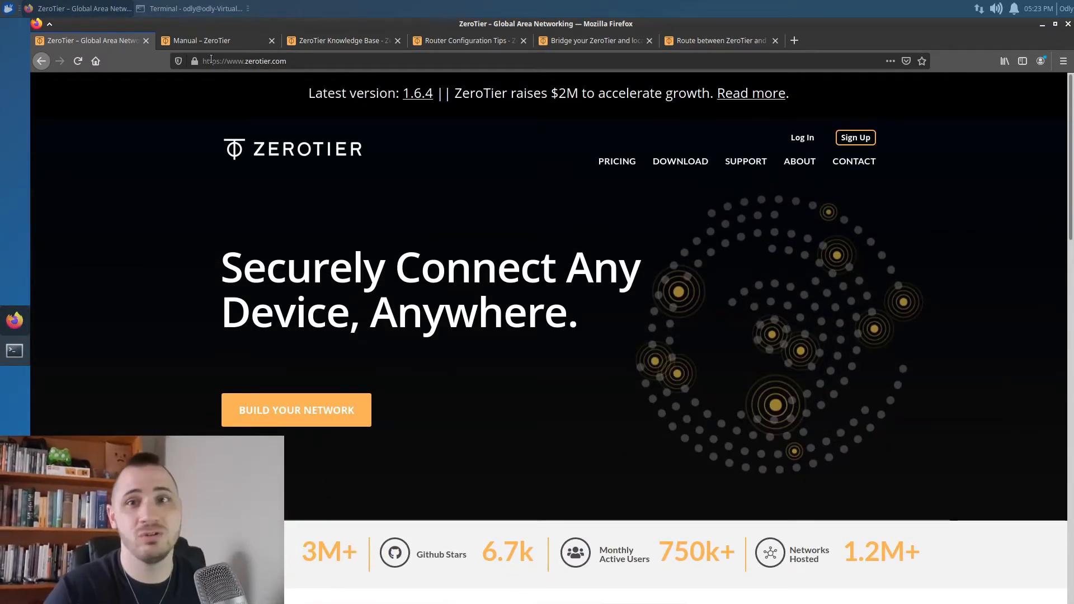
mouse_move(745, 164)
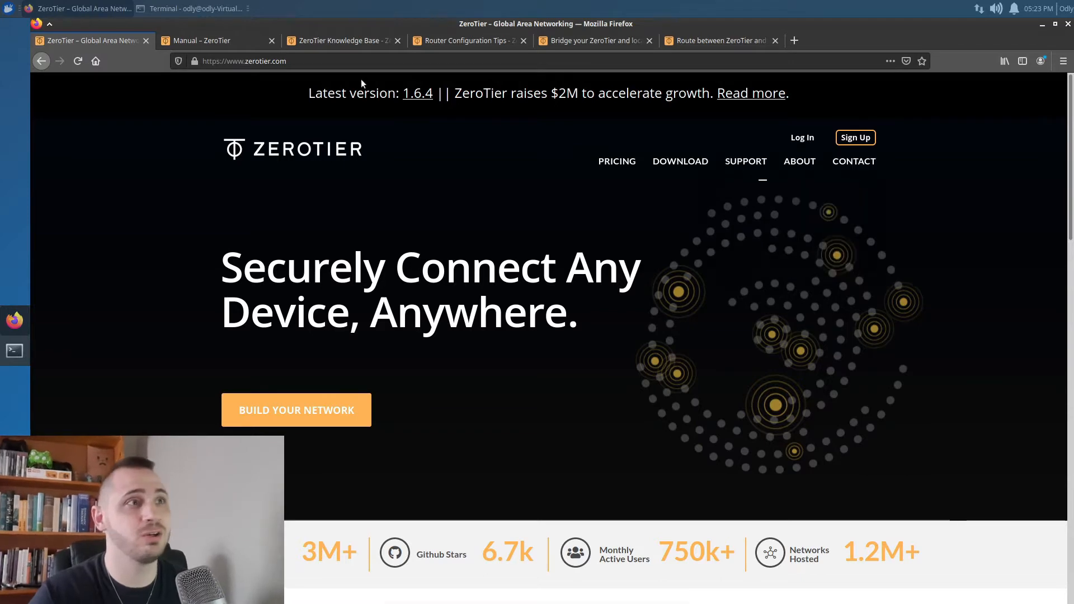
click(229, 45)
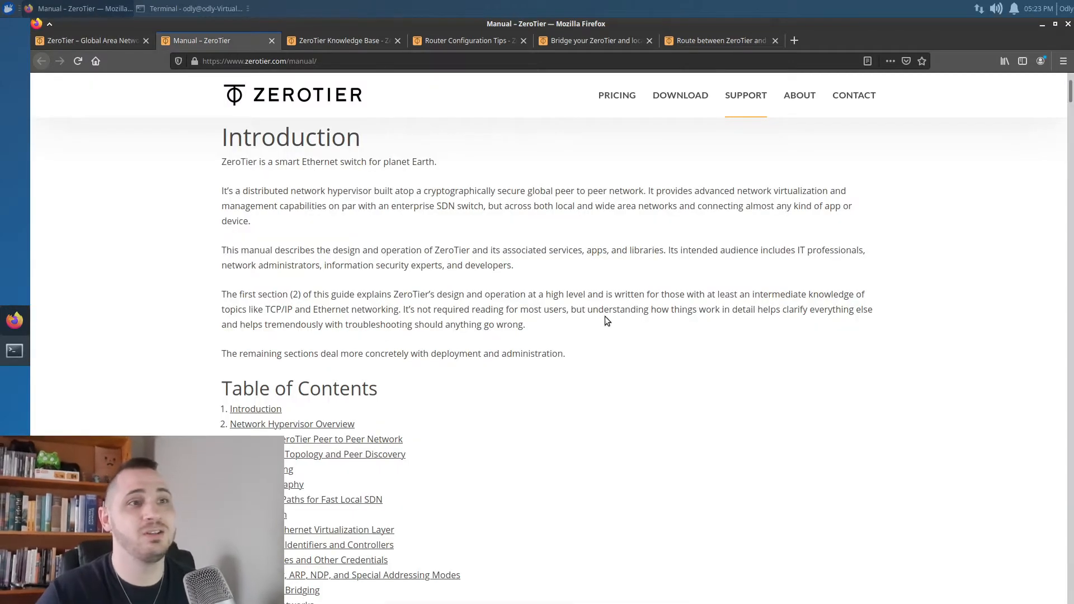
Read down the manual to the network rules engine section with the rules JSON example
scroll(608, 322, up, 3)
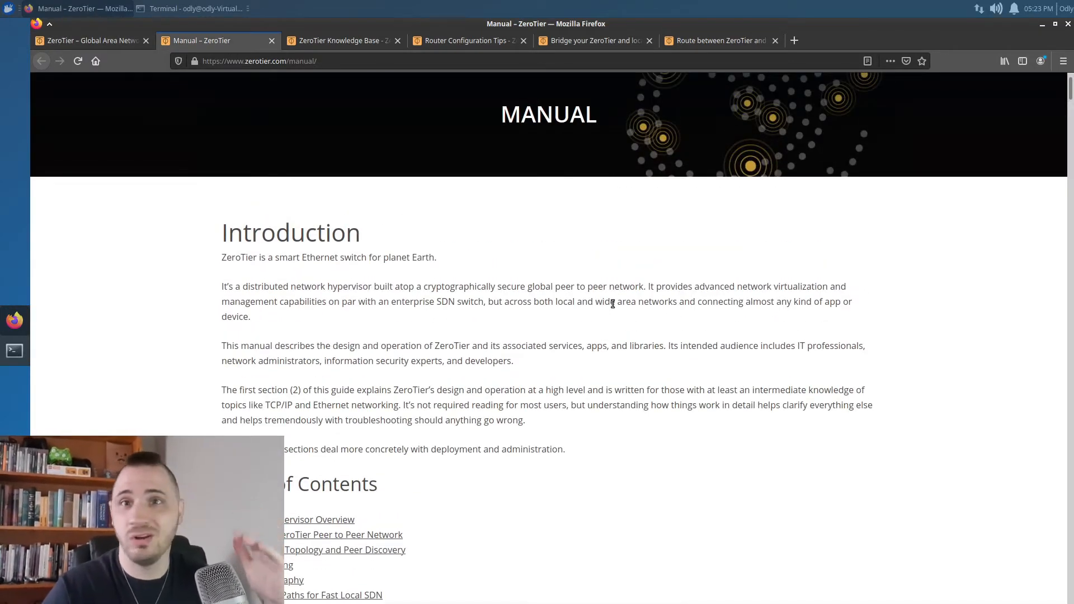
scroll(613, 304, down, 3)
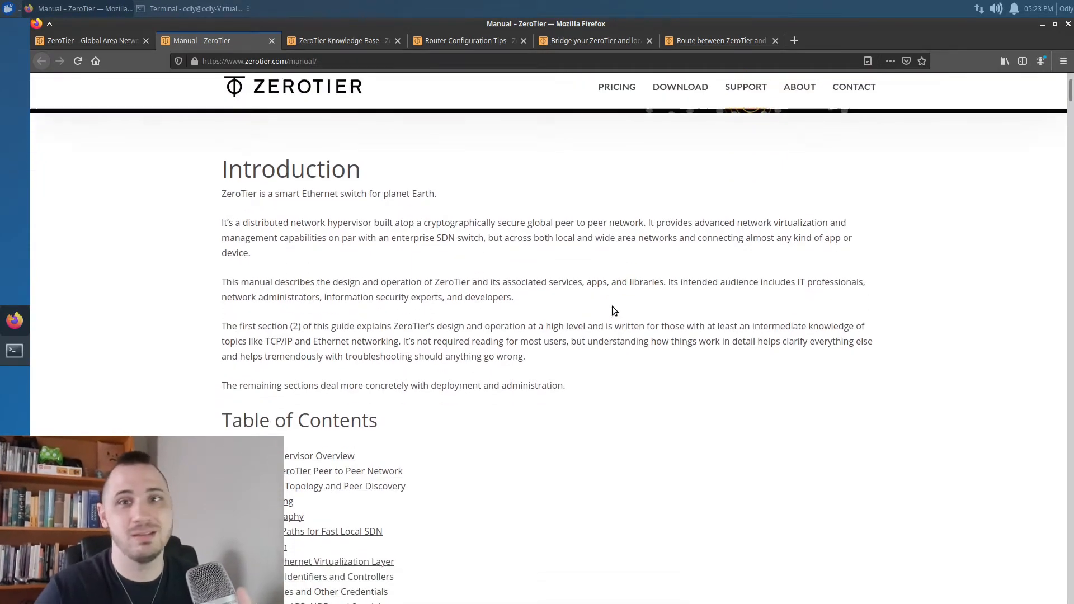
scroll(613, 313, down, 20)
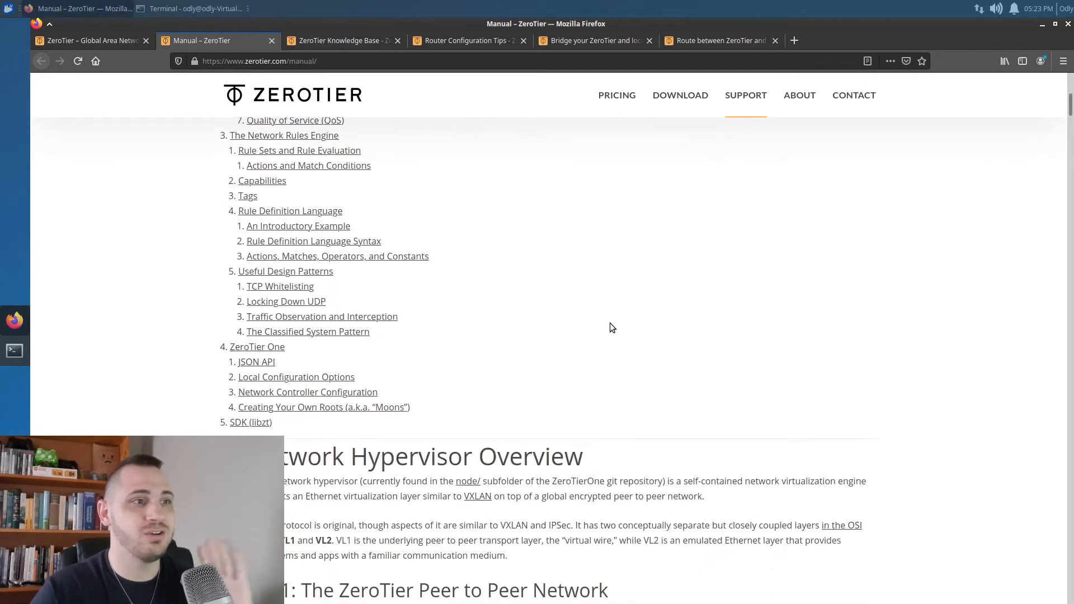
scroll(614, 320, down, 12)
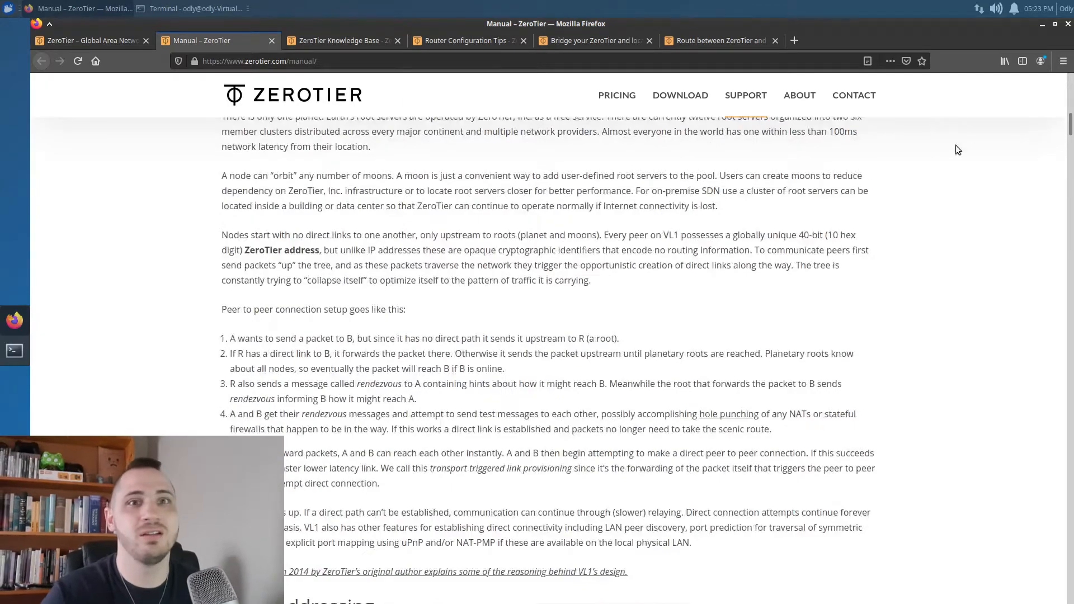
drag(1067, 128, 1047, 313)
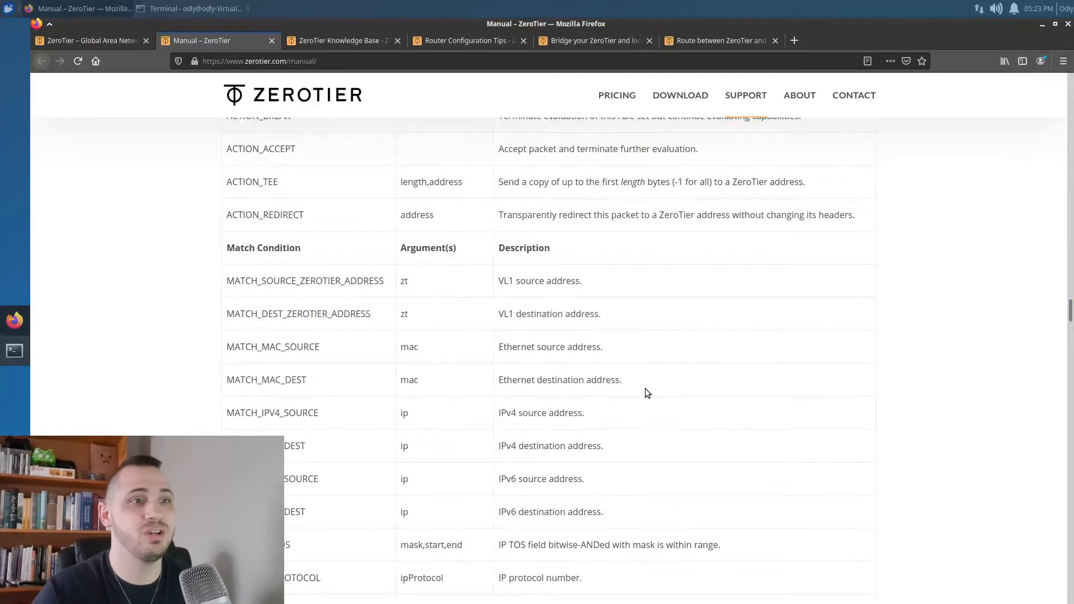
scroll(638, 379, up, 7)
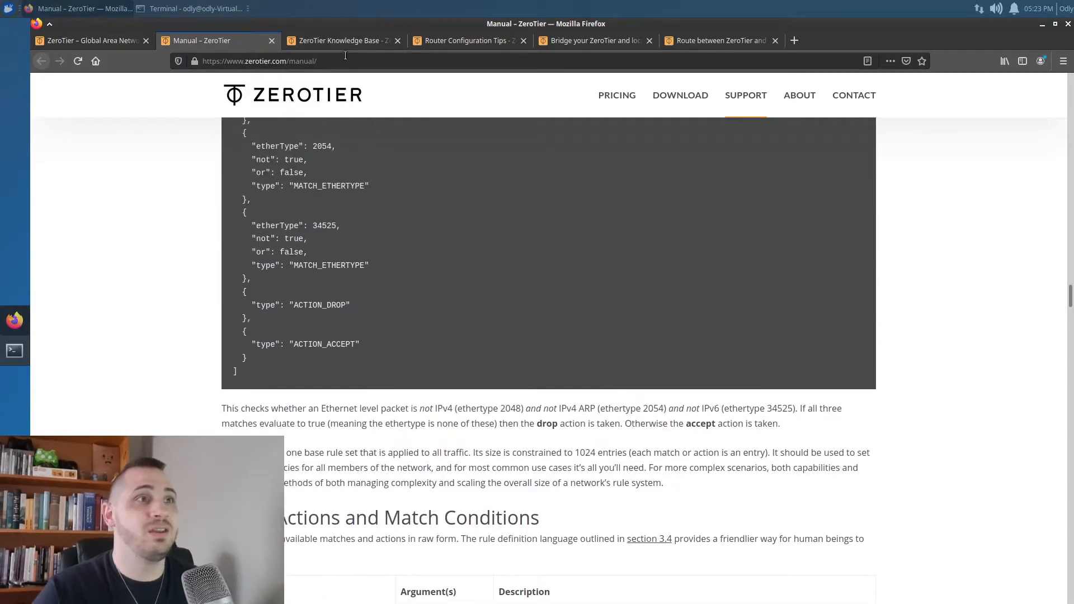
Close the manual tab and open the ZeroTier Knowledge Base from SUPPORT
middle_click(247, 42)
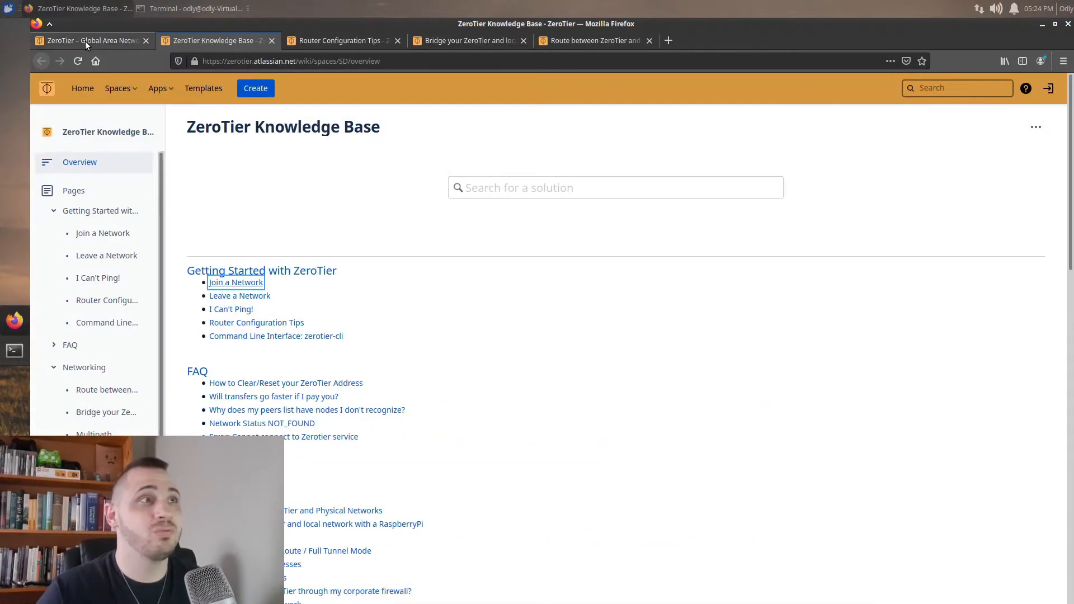
click(85, 41)
mouse_move(736, 165)
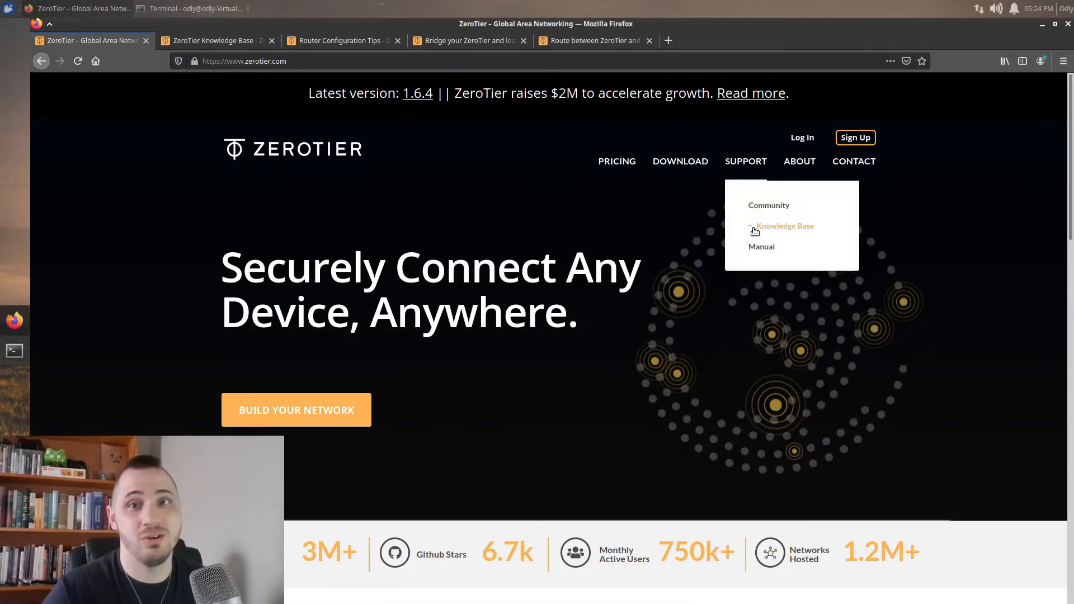
click(214, 41)
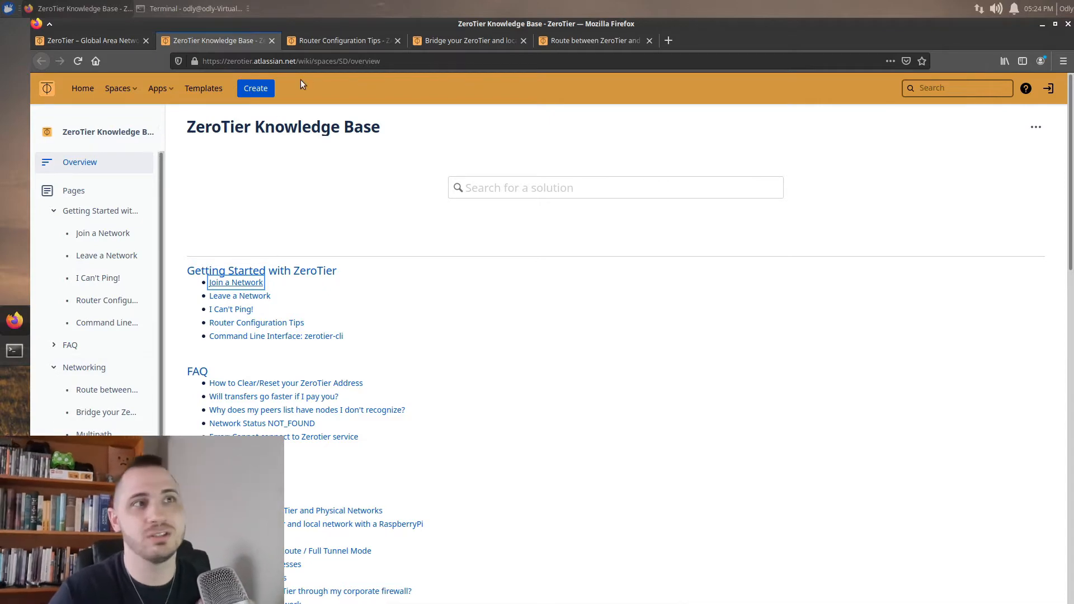
View Router Configuration Tips, then the RaspberryPi ZeroTier-to-LAN bridging guide's preparation list
click(323, 41)
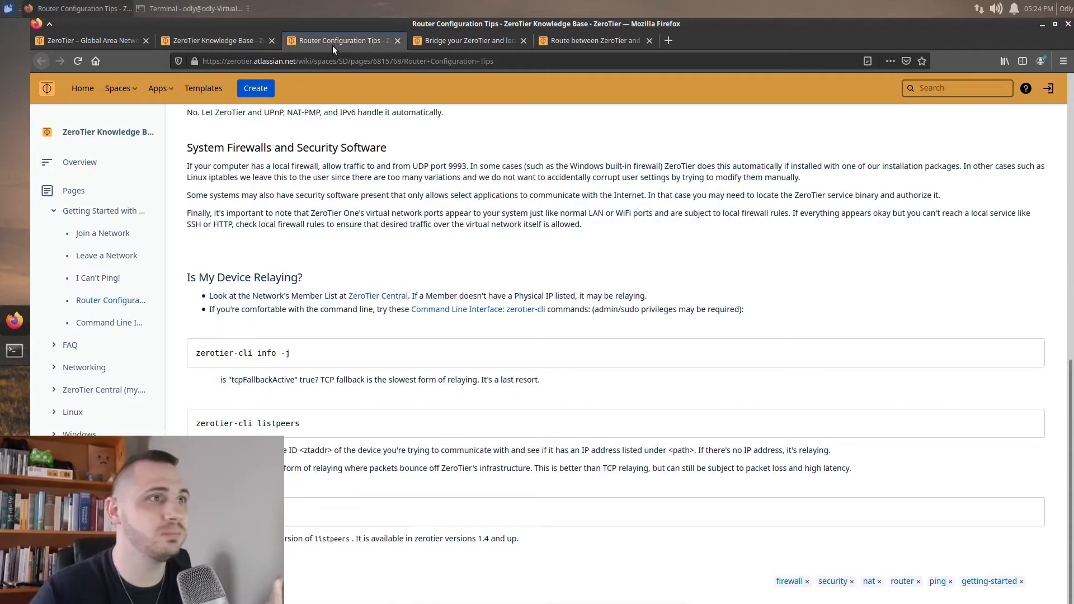
scroll(395, 334, up, 3)
scroll(395, 334, down, 3)
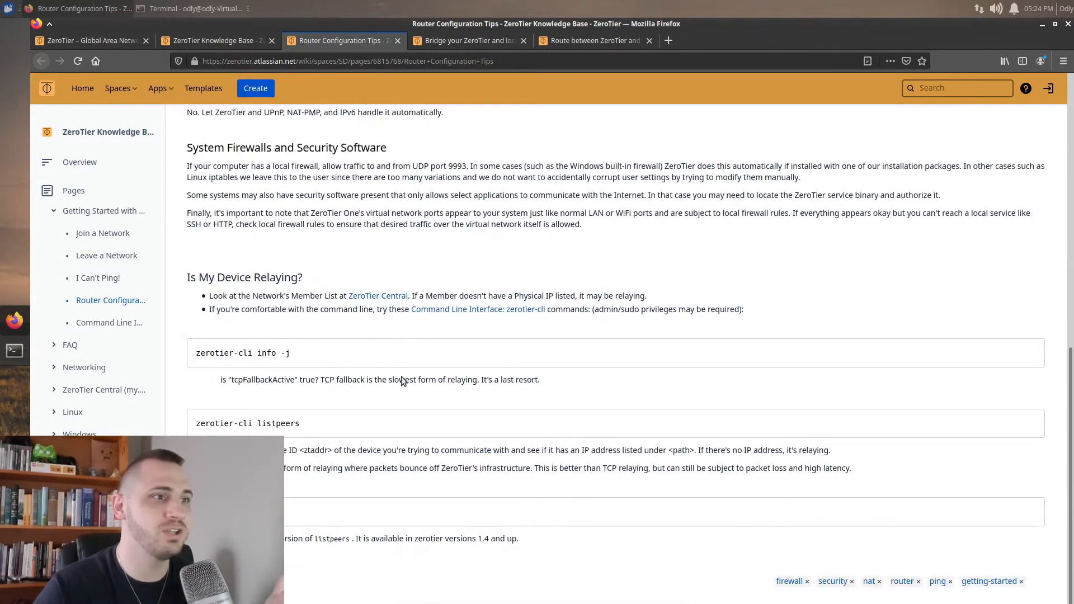
scroll(403, 379, up, 10)
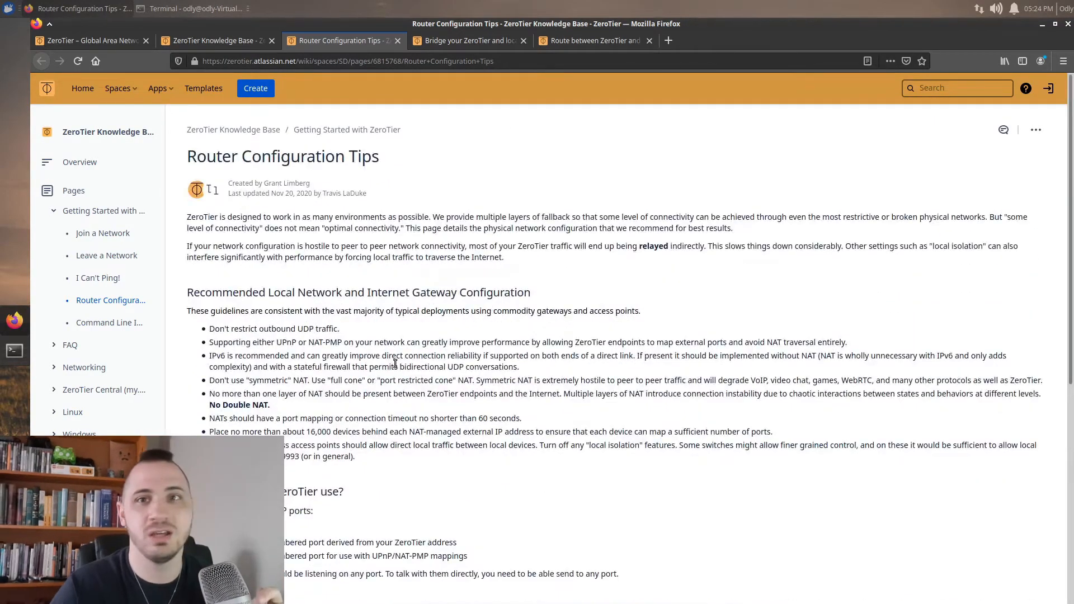
click(472, 39)
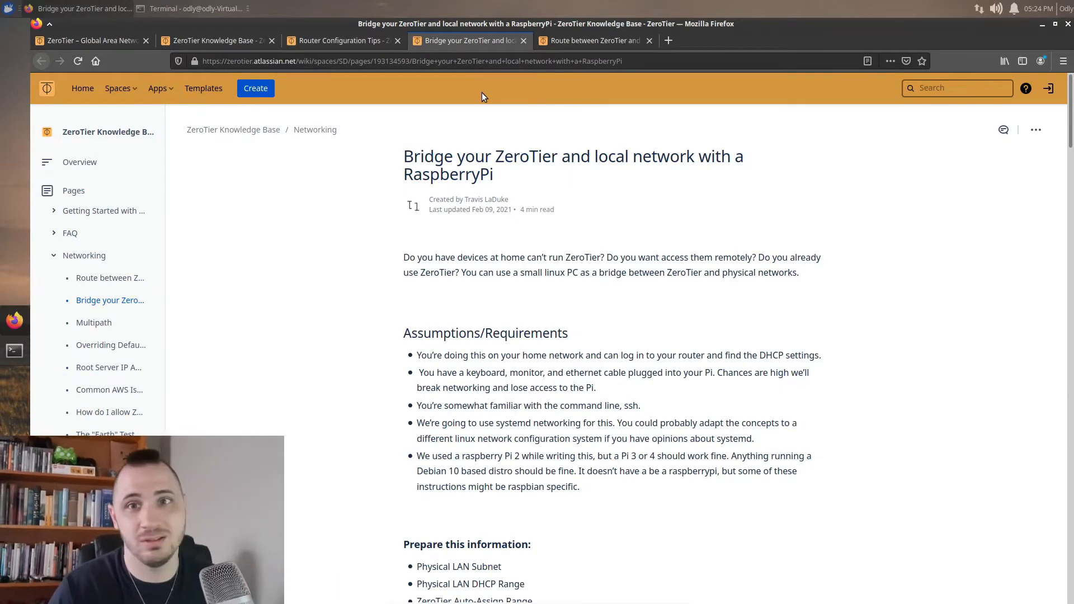
scroll(468, 378, down, 3)
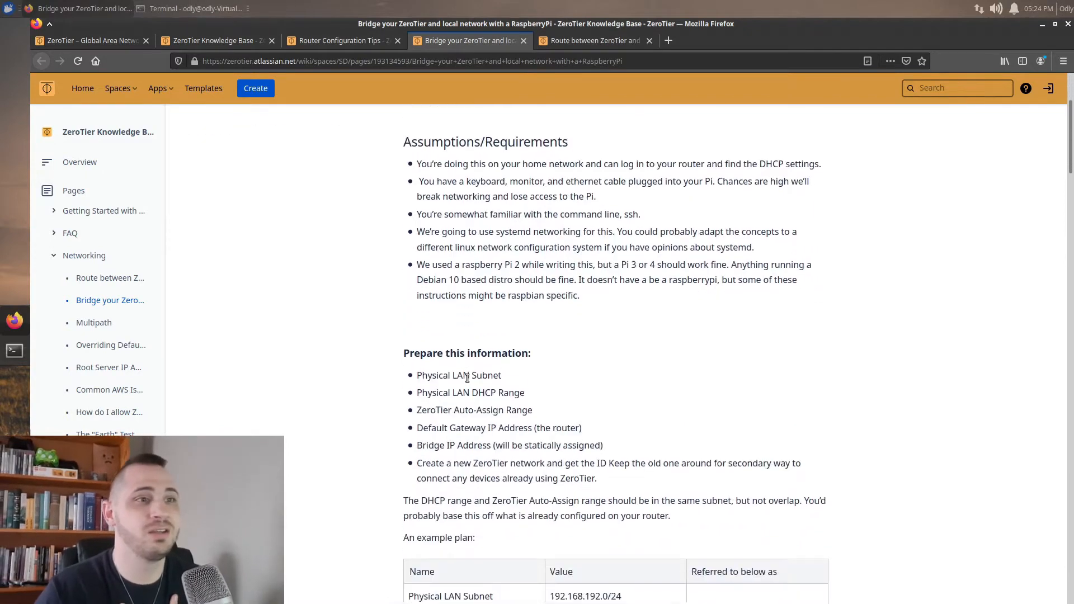
Read 'Route between ZeroTier and Physical Networks', flipping through the other article tabs and homepage
click(572, 47)
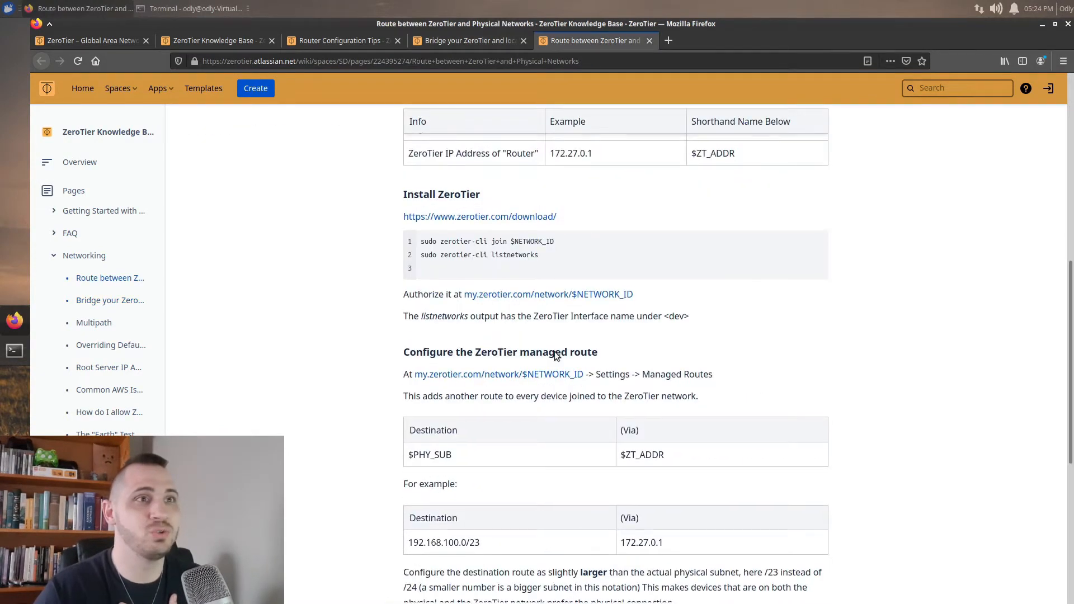
scroll(556, 355, up, 10)
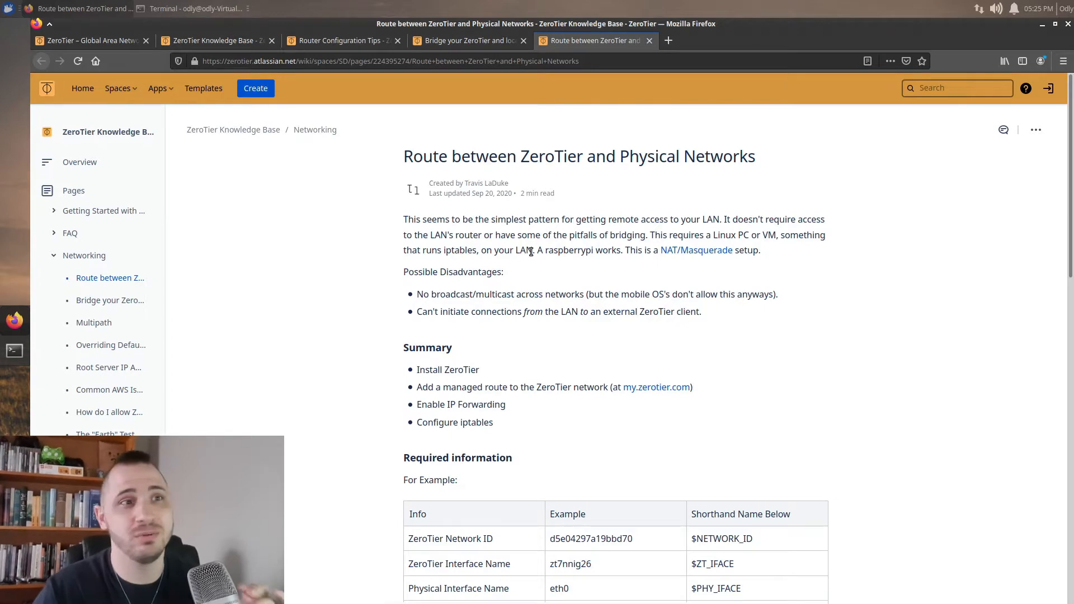
click(466, 42)
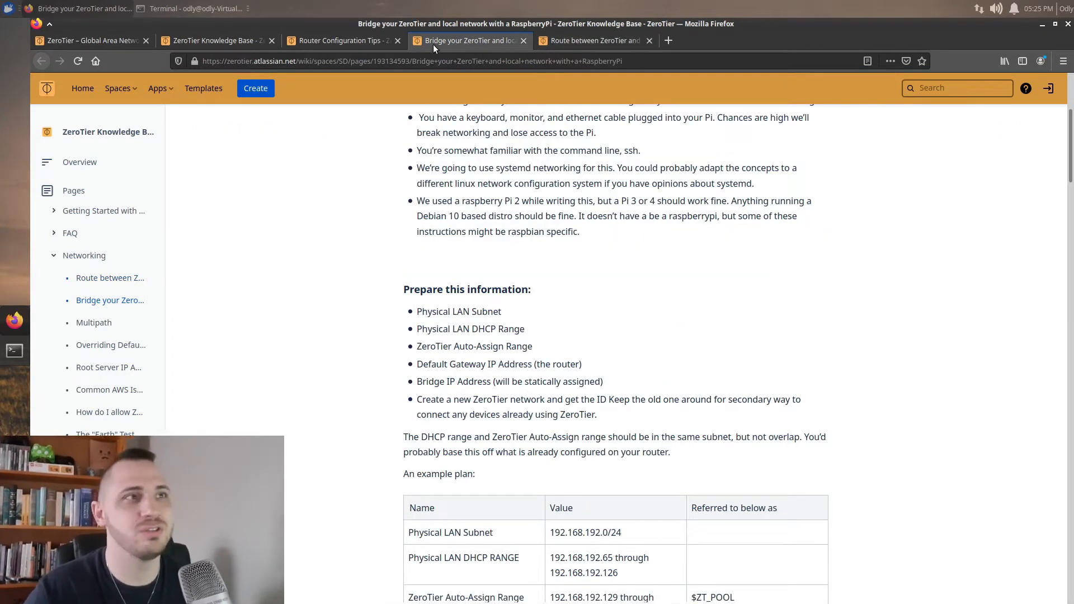
click(347, 43)
click(100, 42)
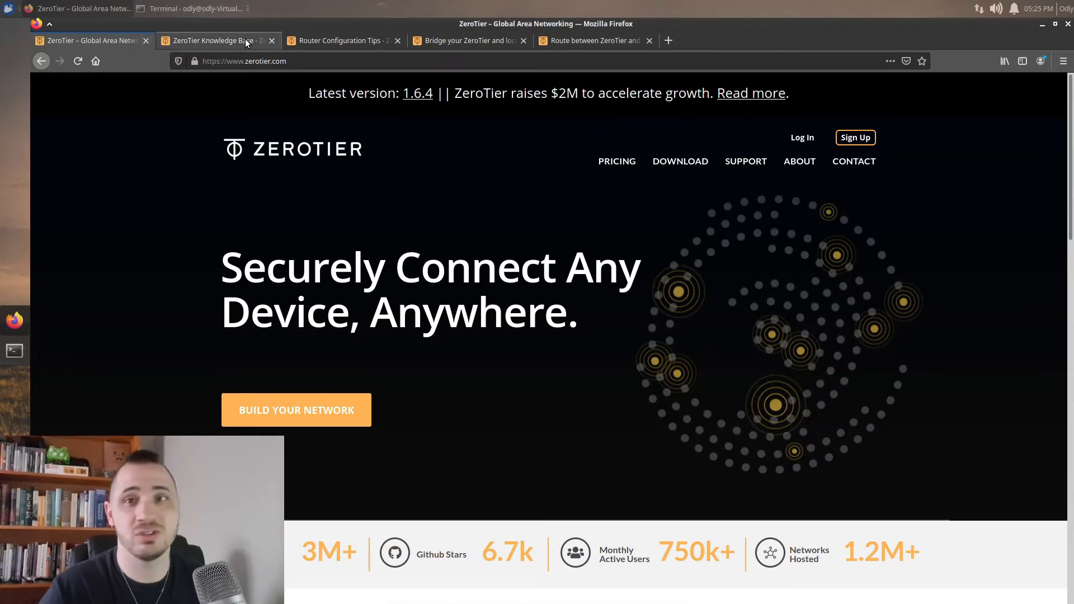
click(478, 43)
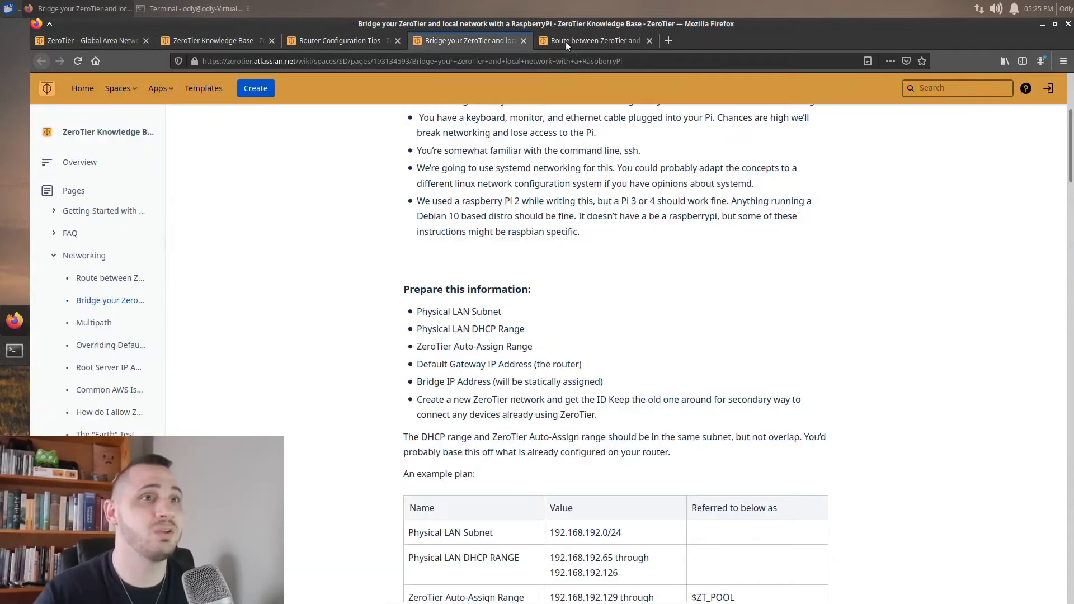
click(565, 39)
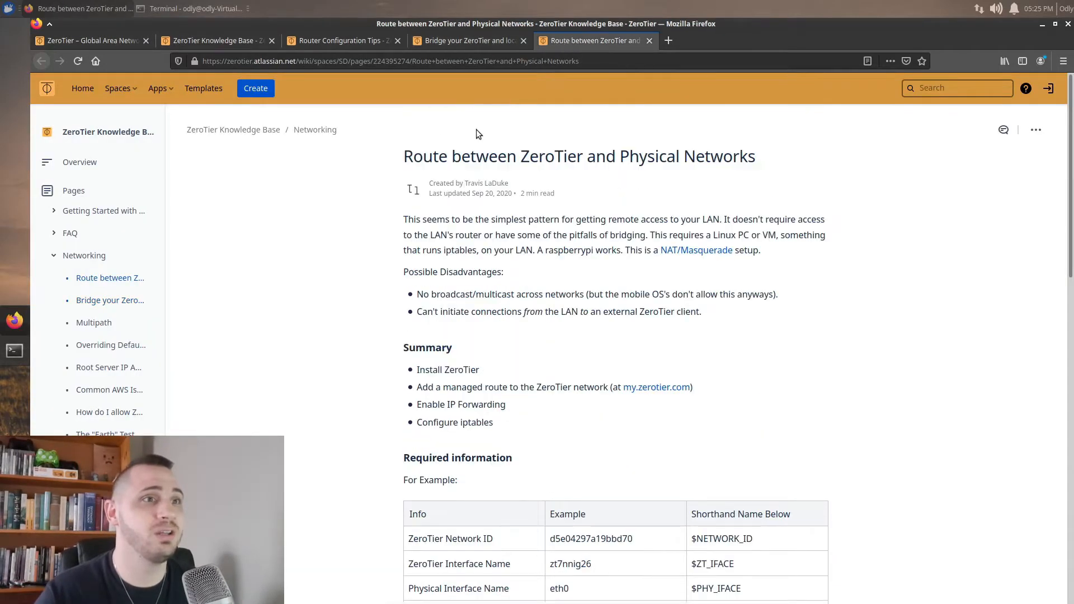
click(196, 43)
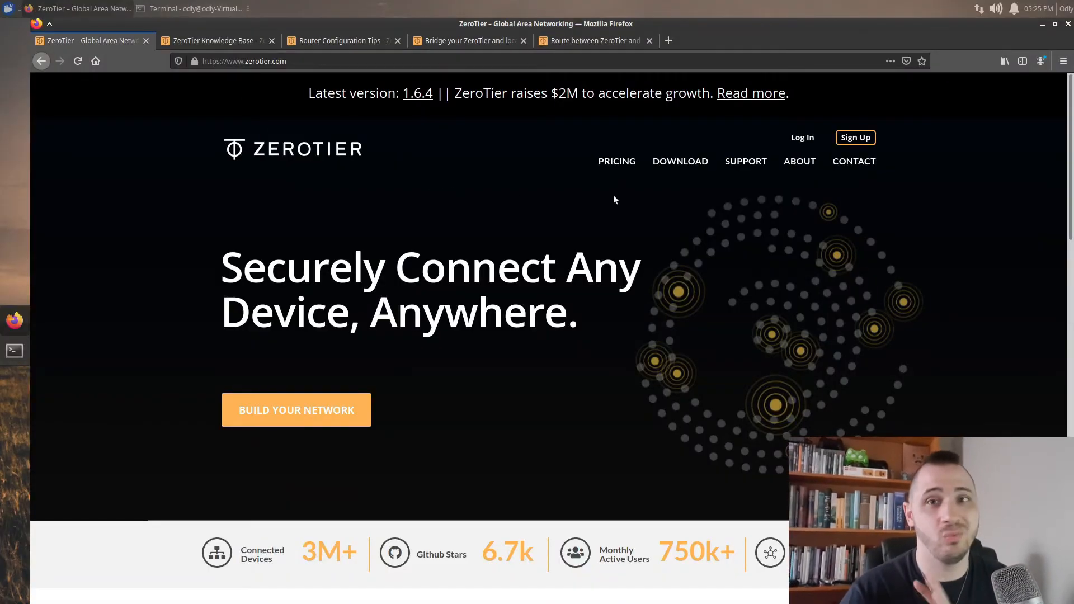
Open the ZeroTier Download page and look over its platform installers and Steps 1–3
click(693, 164)
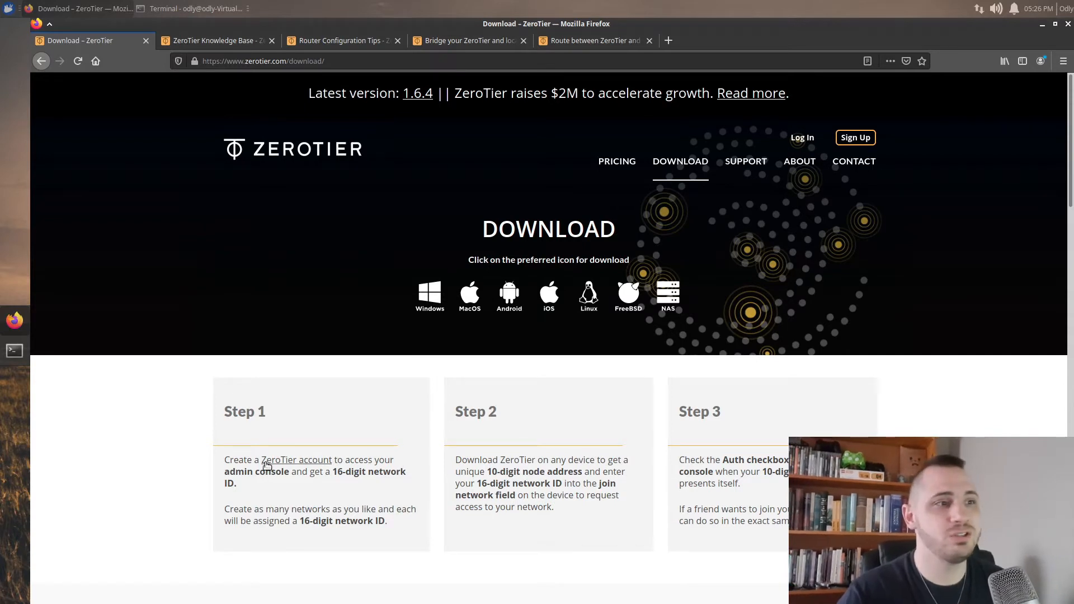
scroll(221, 448, down, 1)
drag(230, 428, 391, 439)
click(394, 473)
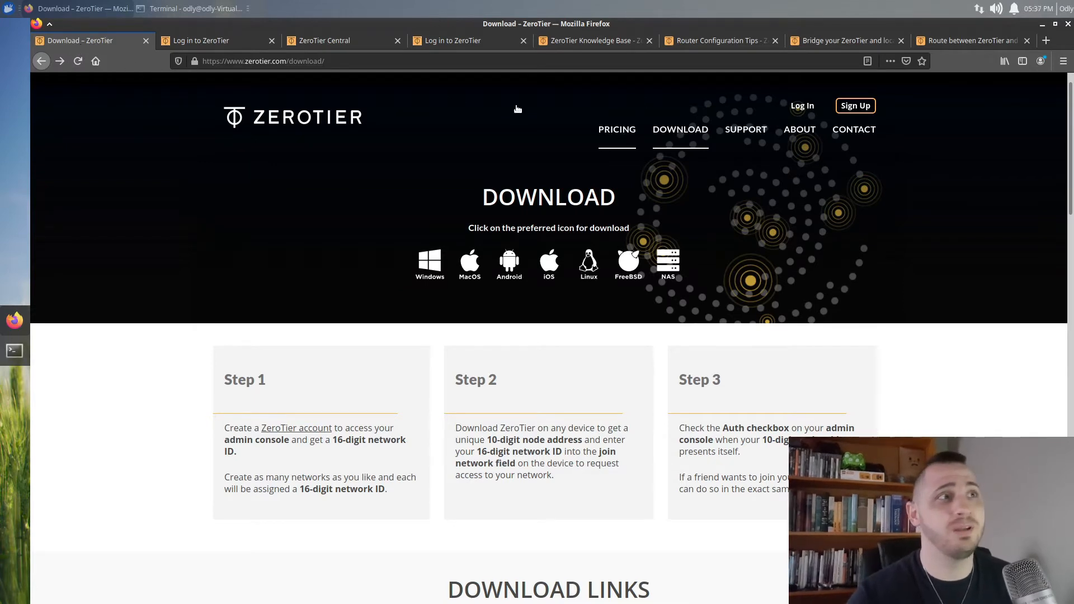
Look over the ZeroTier pricing plans in a new tab, then close it
click(190, 39)
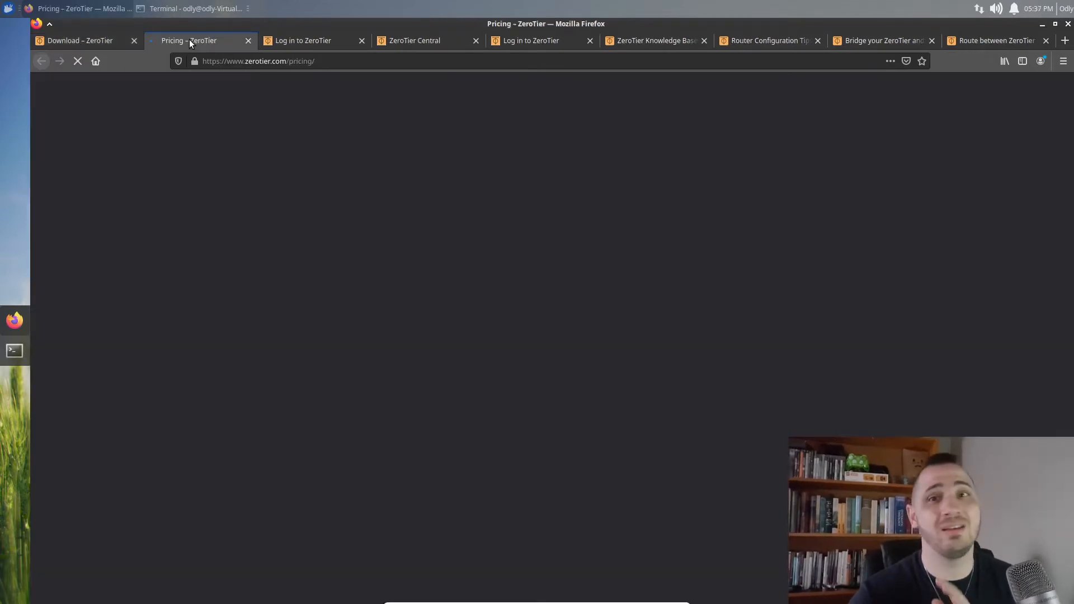
scroll(272, 232, down, 1)
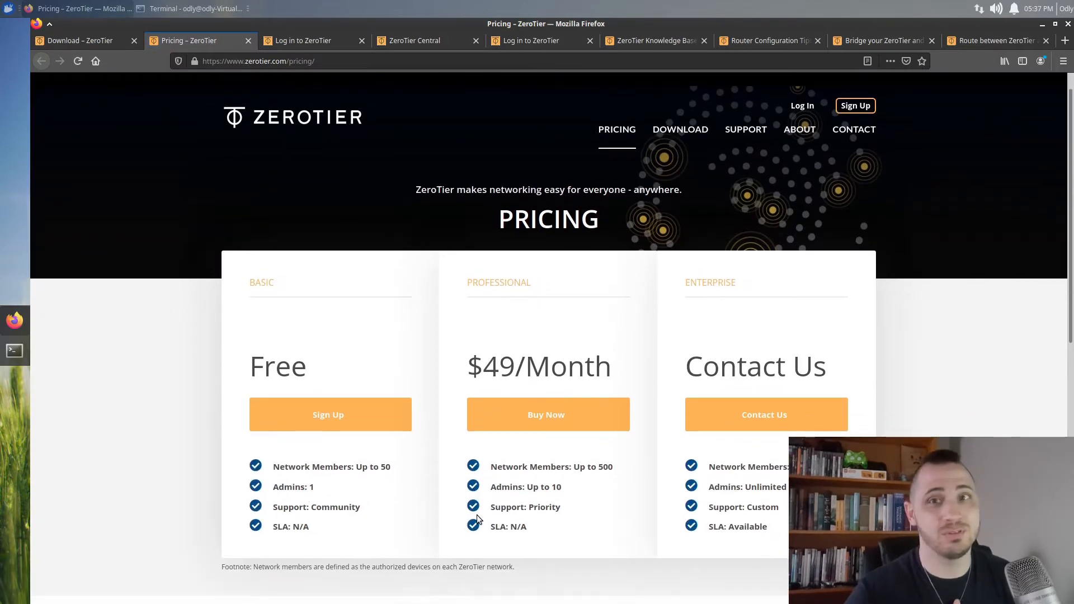
click(248, 40)
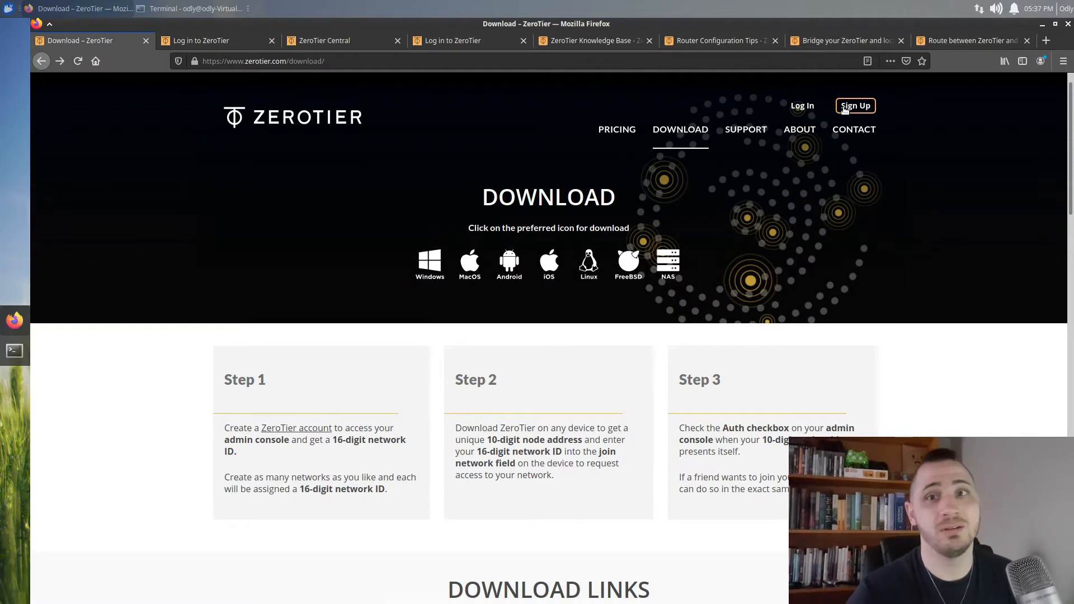
Check the registration form, then show the ZeroTier Central Networks page with modest_edison
click(182, 42)
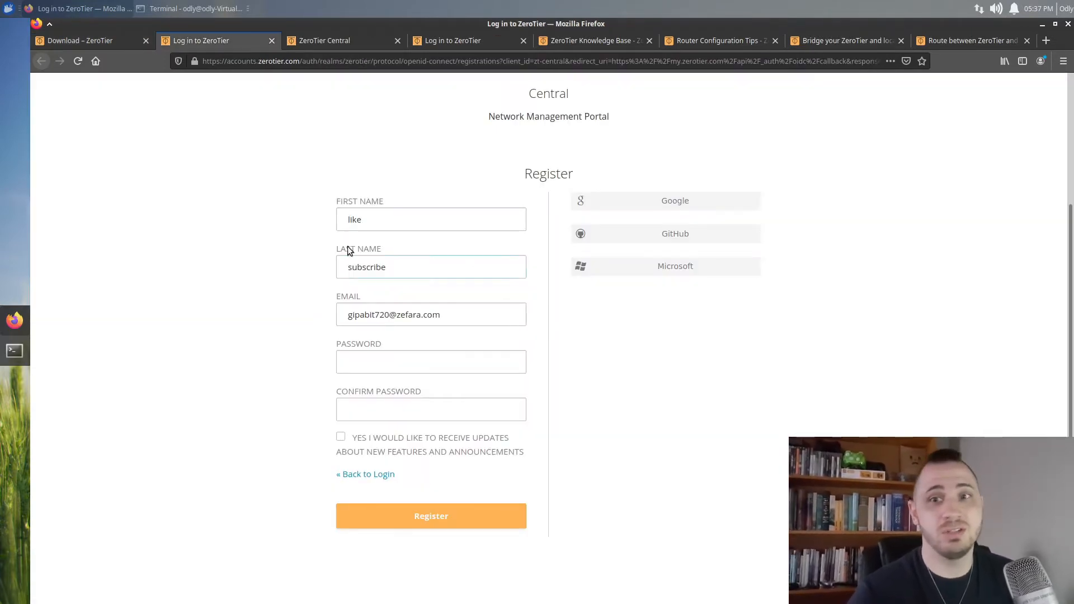
click(358, 274)
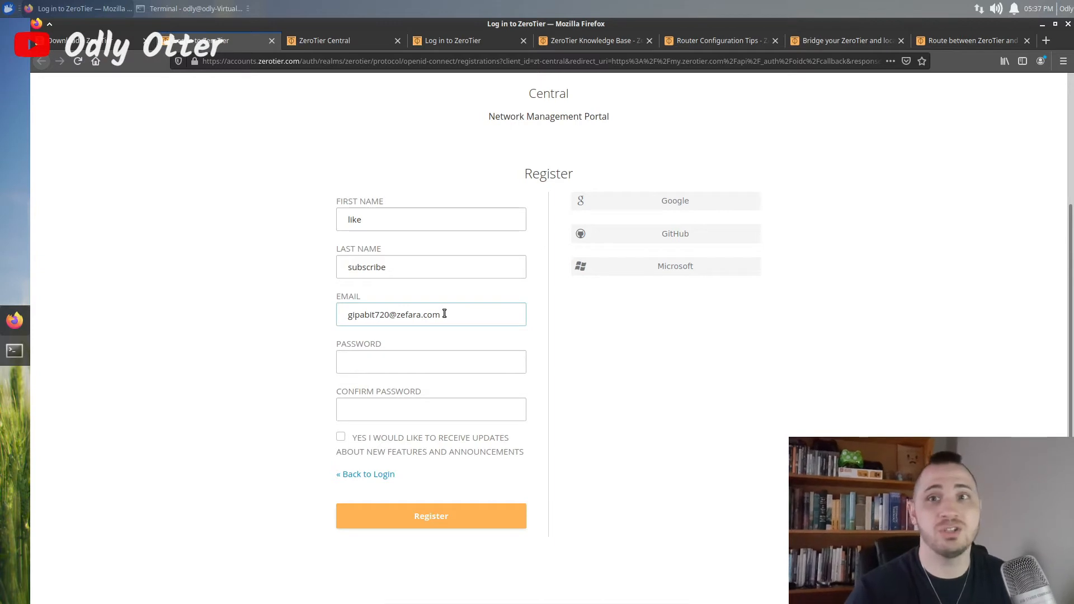
click(297, 49)
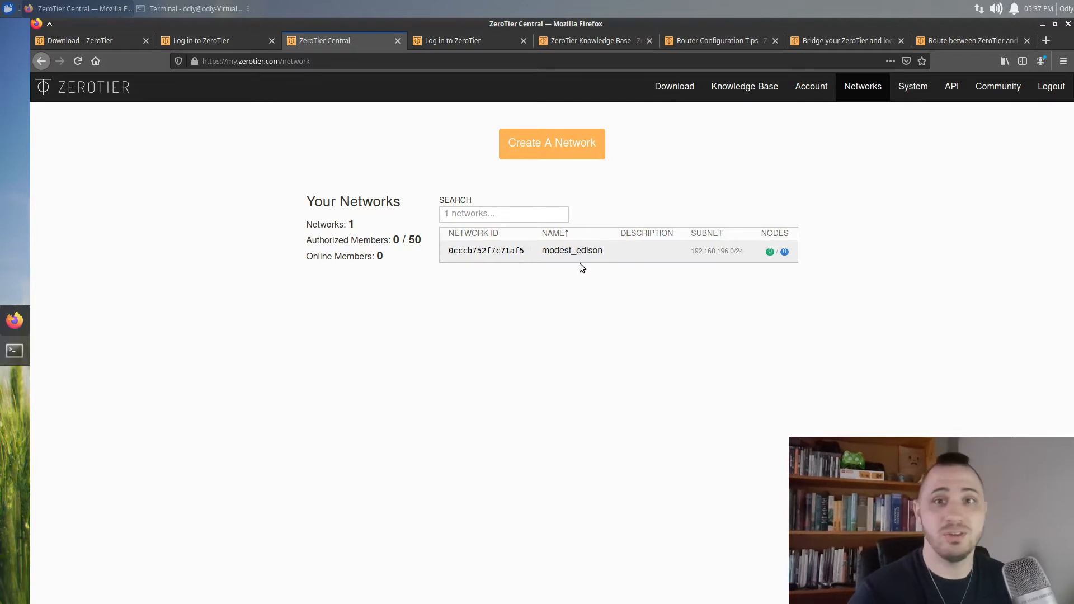
Open the network's settings and review managed route 192.168.196.0/24 and IPv4 auto-assign range
click(471, 250)
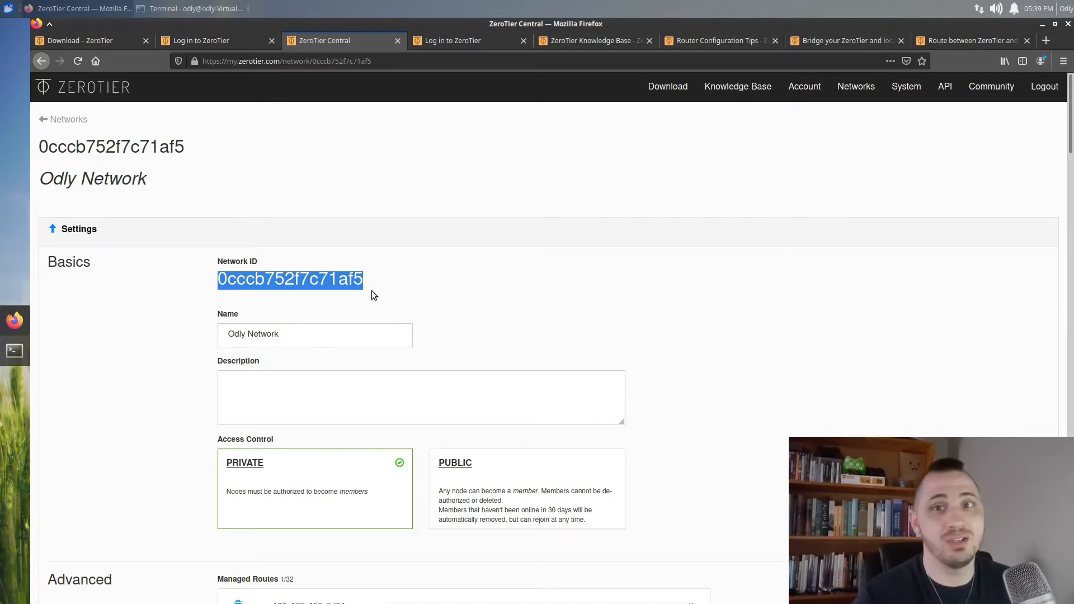
scroll(373, 292, down, 1)
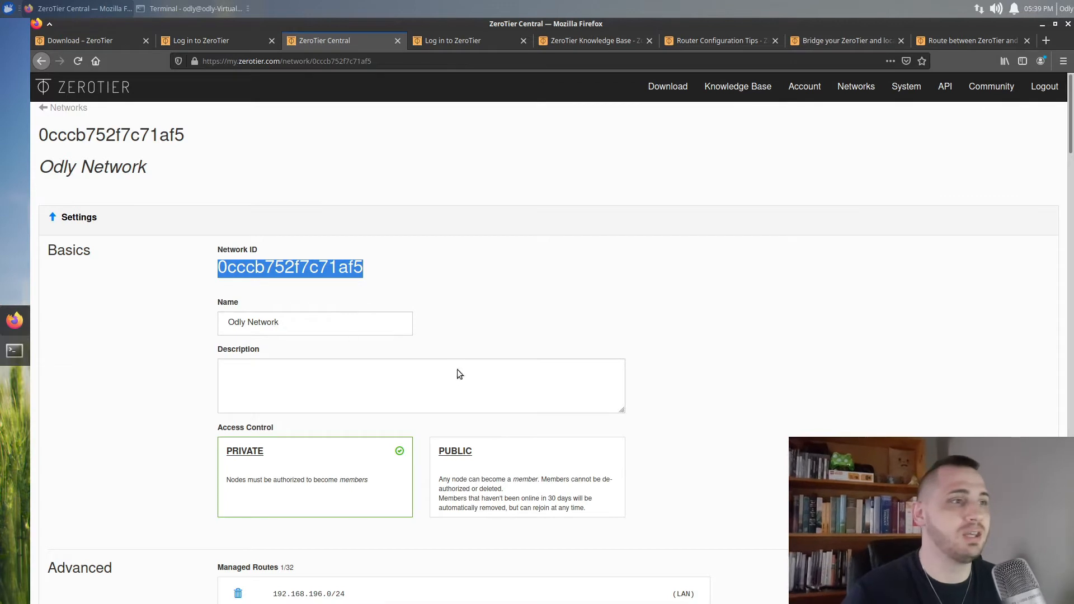
scroll(412, 312, down, 2)
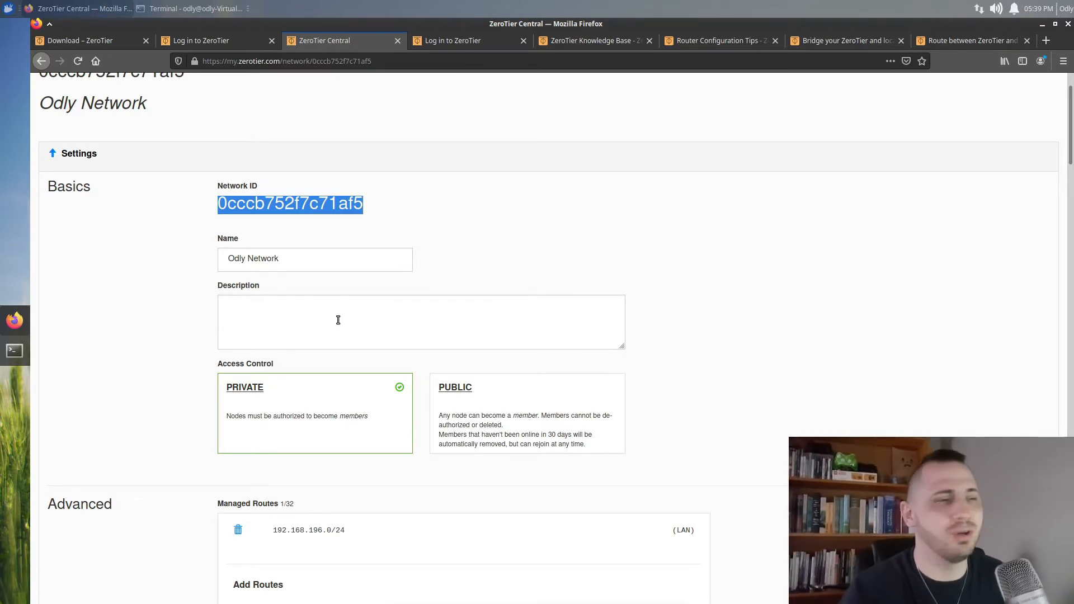
scroll(280, 335, down, 2)
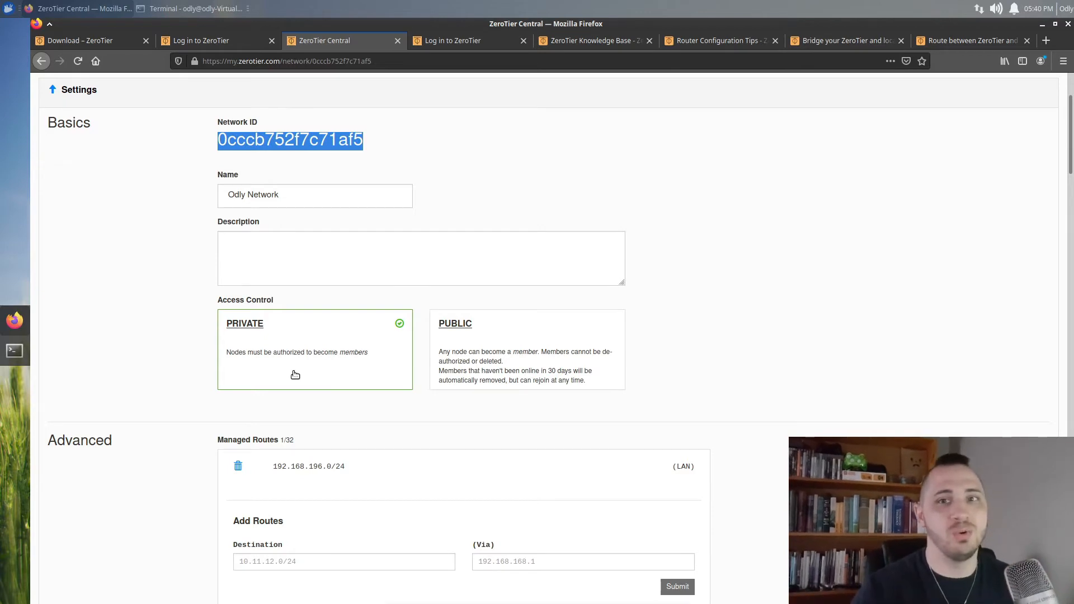
scroll(347, 406, down, 4)
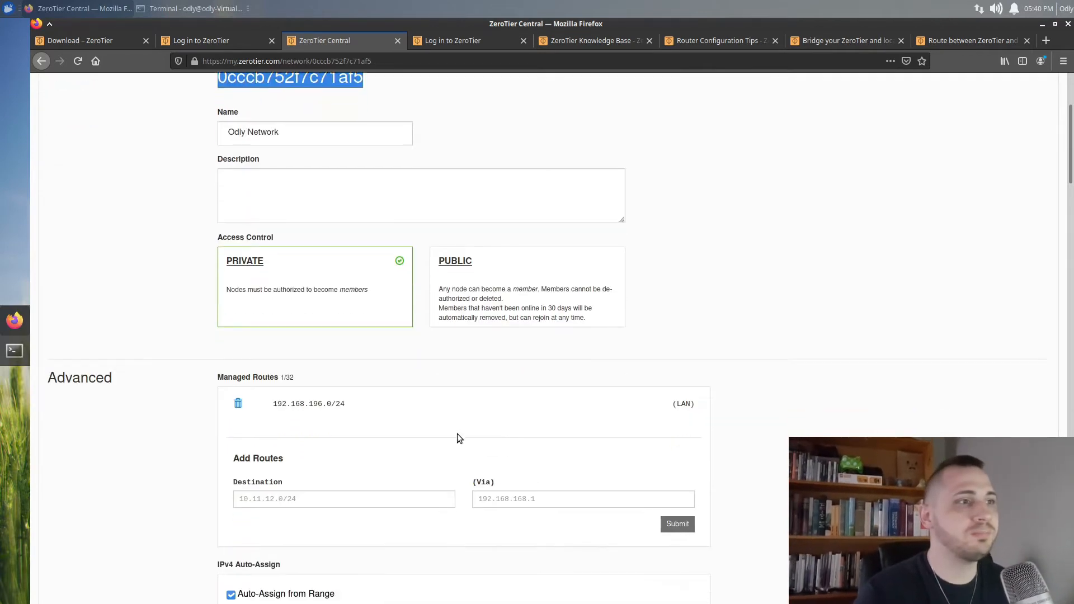
scroll(430, 374, down, 1)
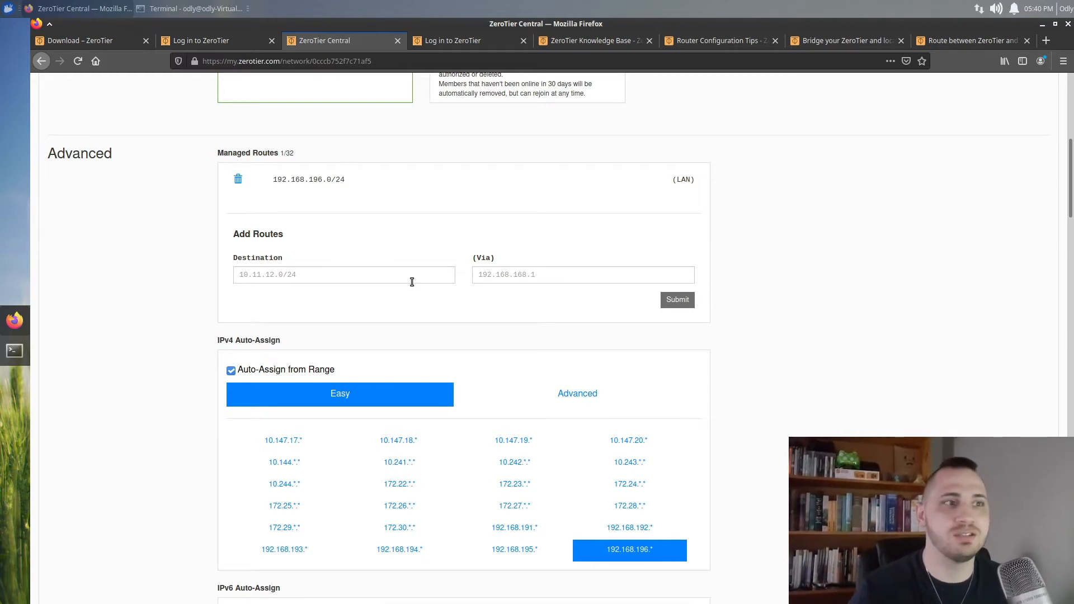
scroll(223, 311, down, 3)
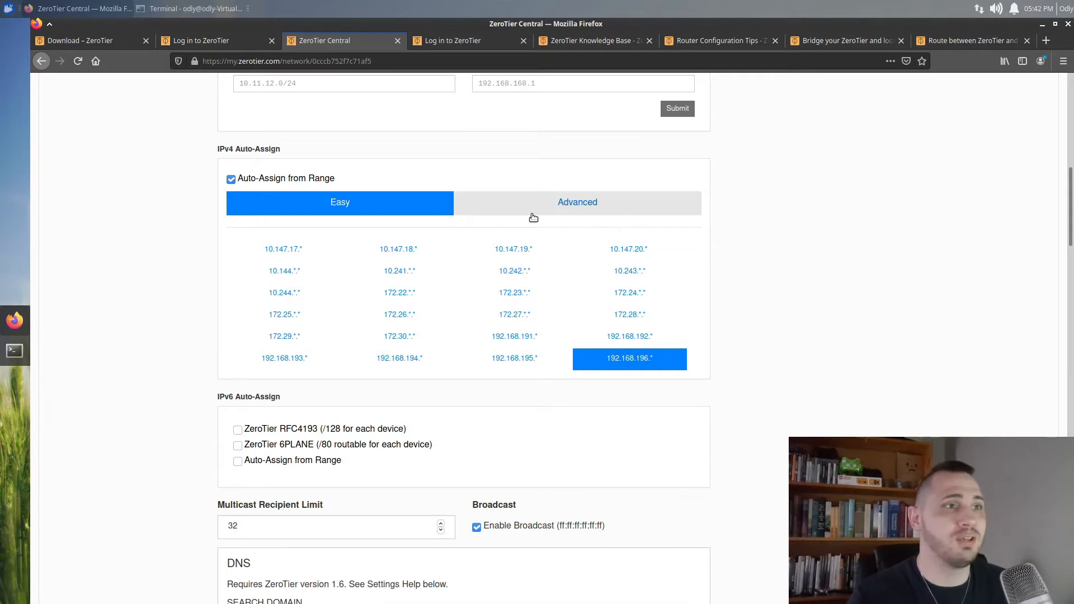
scroll(707, 379, down, 2)
scroll(706, 382, down, 4)
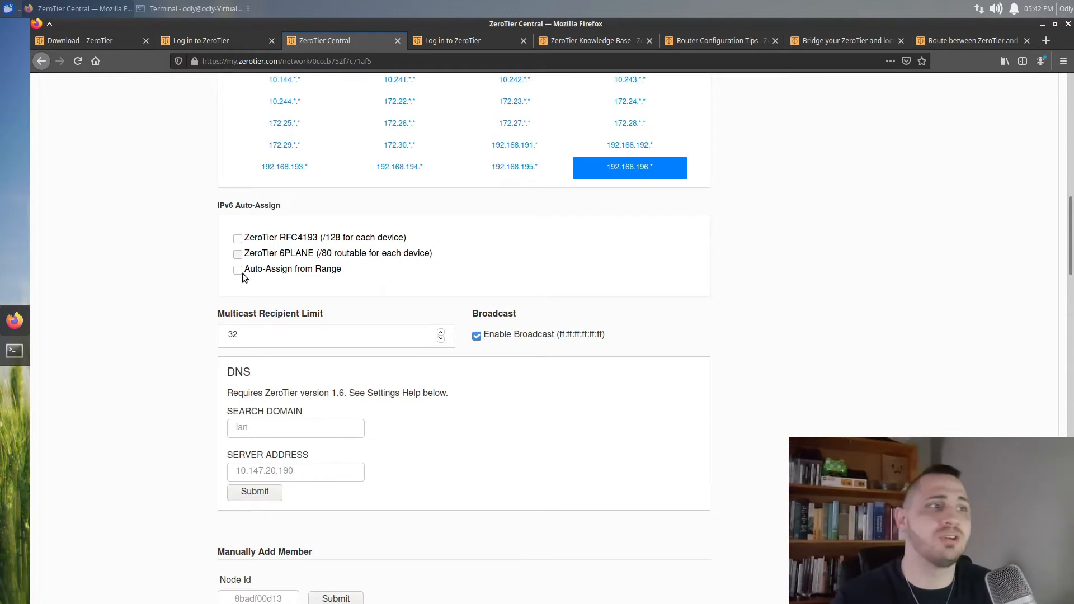
scroll(185, 336, down, 2)
scroll(186, 342, down, 1)
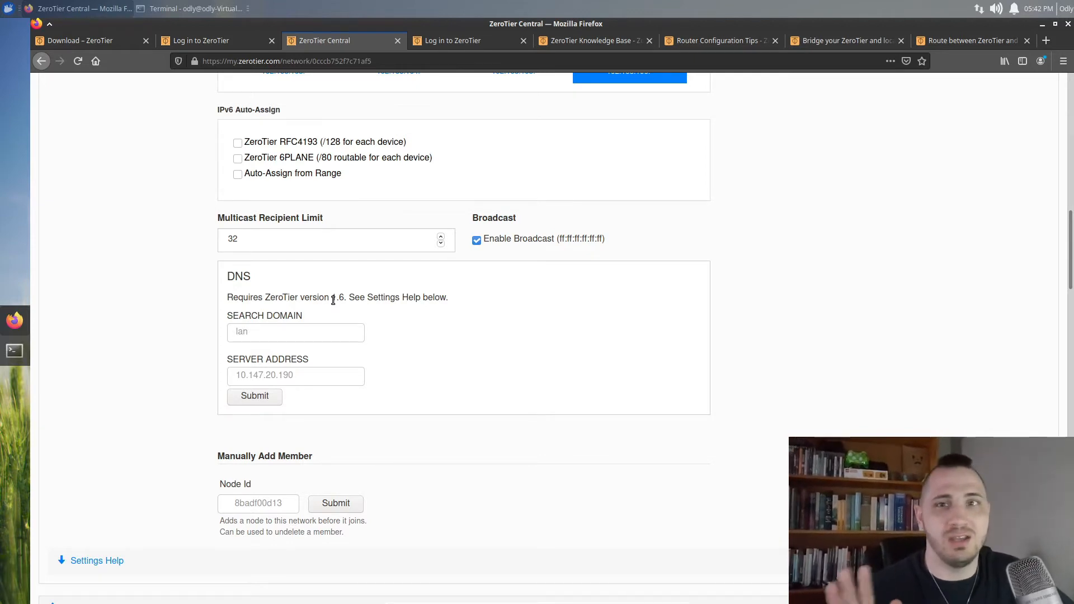
scroll(489, 370, down, 2)
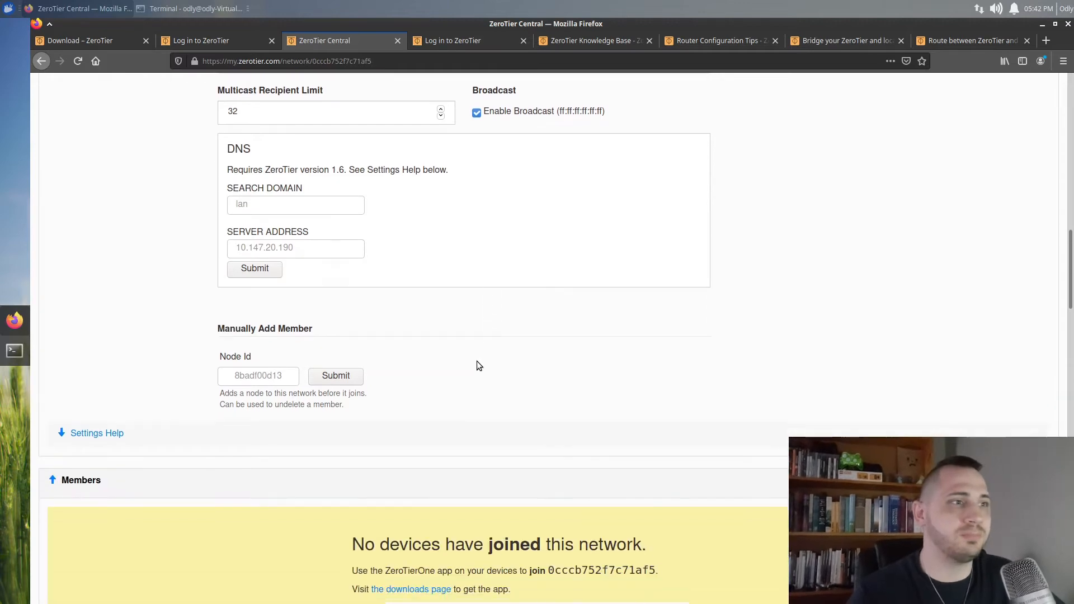
scroll(204, 307, down, 4)
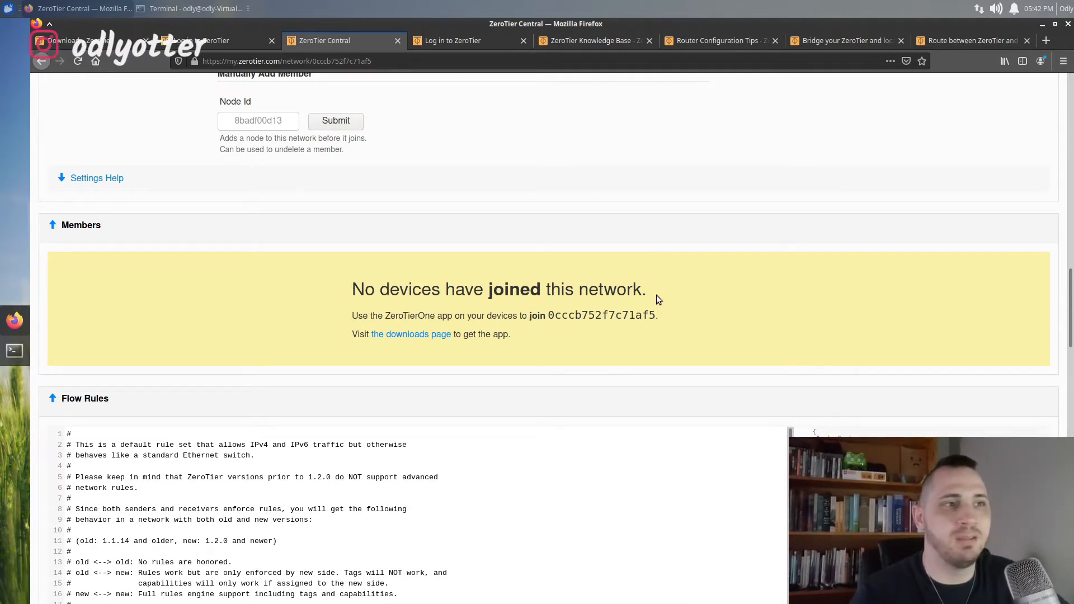
scroll(659, 293, down, 3)
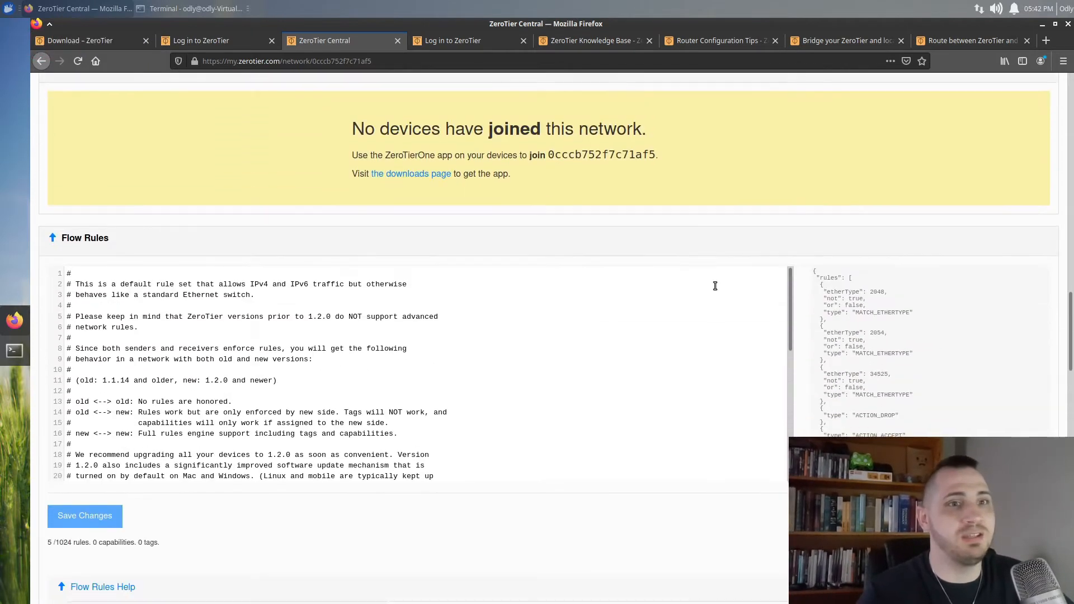
scroll(719, 291, down, 1)
scroll(712, 305, up, 2)
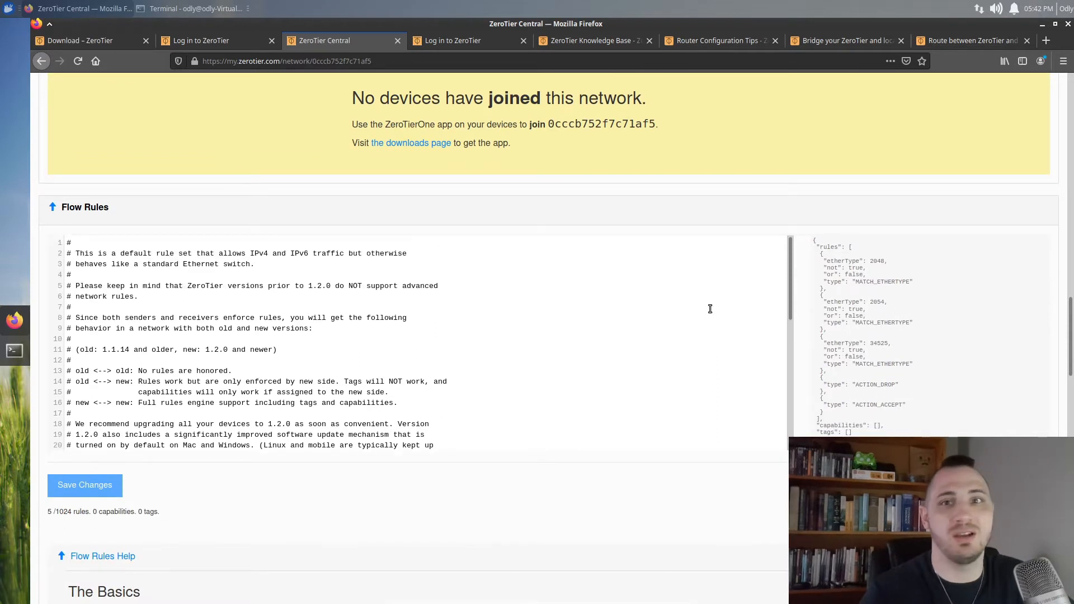
scroll(203, 285, down, 5)
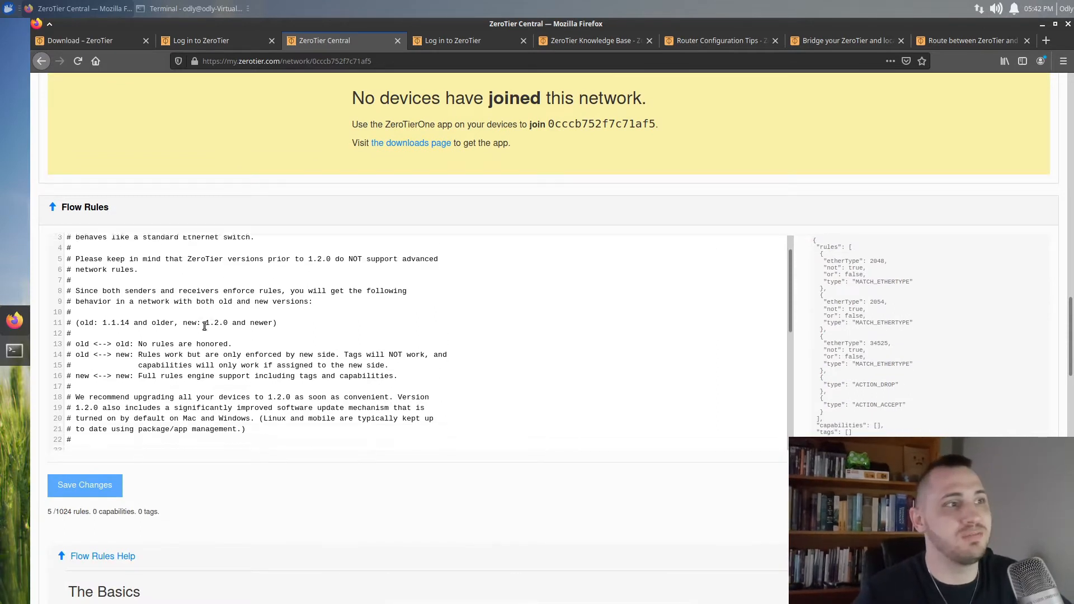
scroll(183, 365, down, 4)
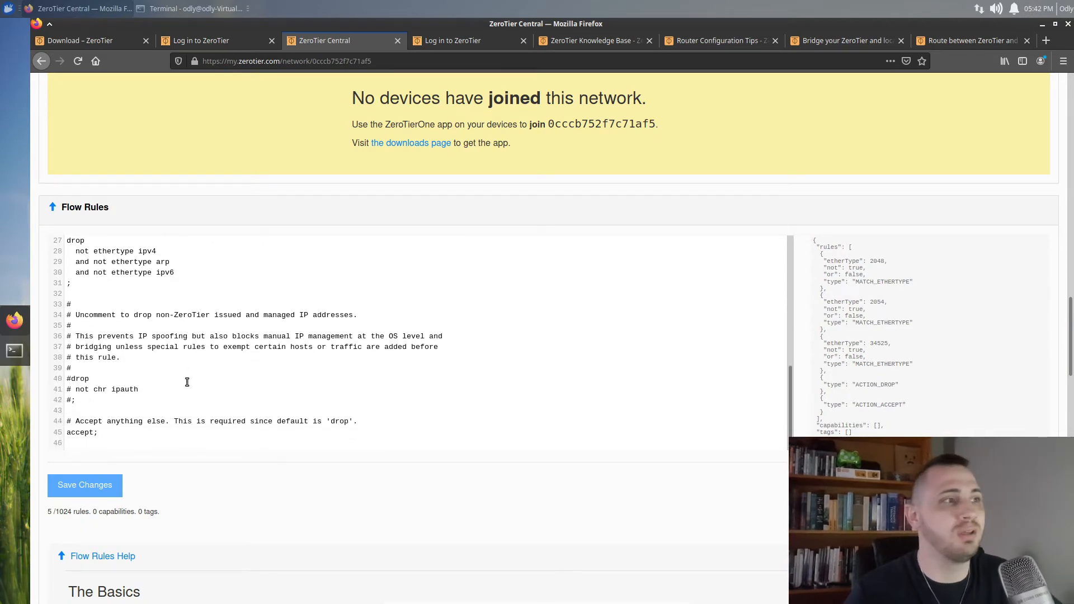
scroll(187, 382, up, 8)
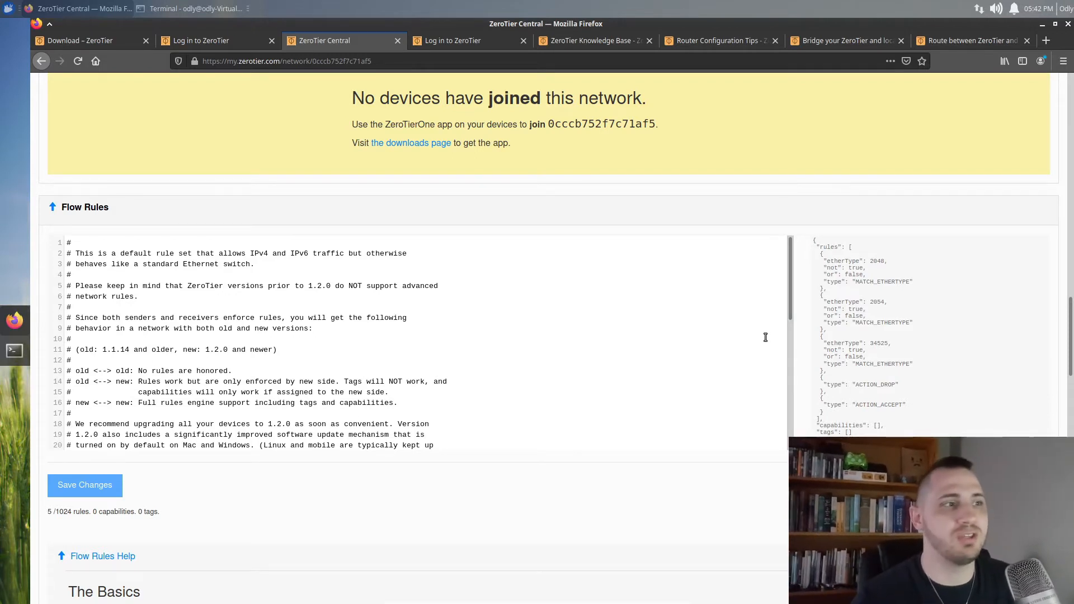
scroll(765, 337, down, 5)
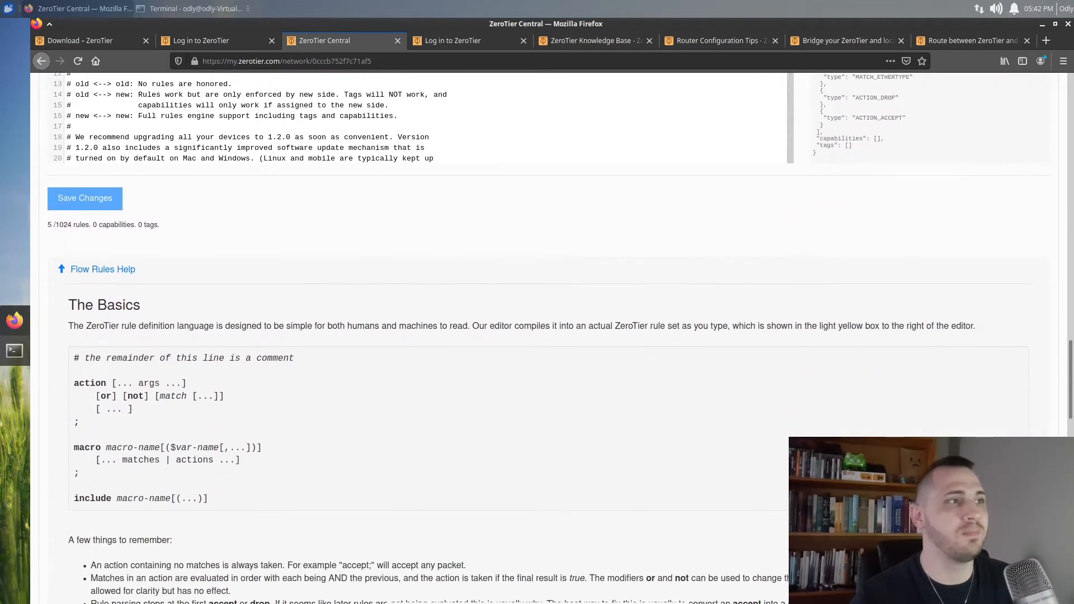
scroll(427, 378, down, 8)
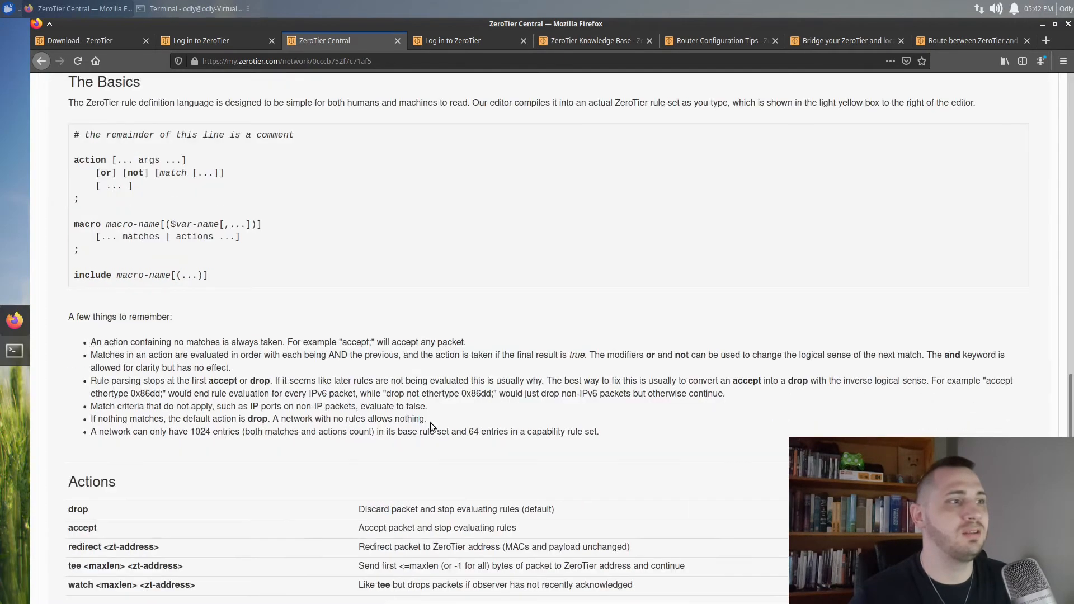
scroll(365, 404, down, 4)
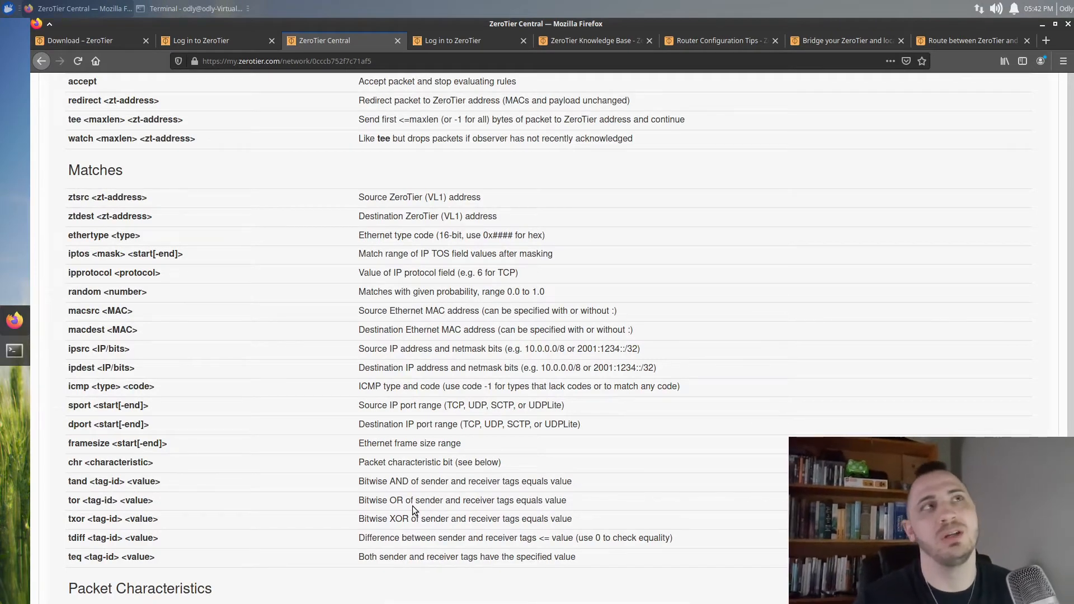
scroll(412, 506, down, 6)
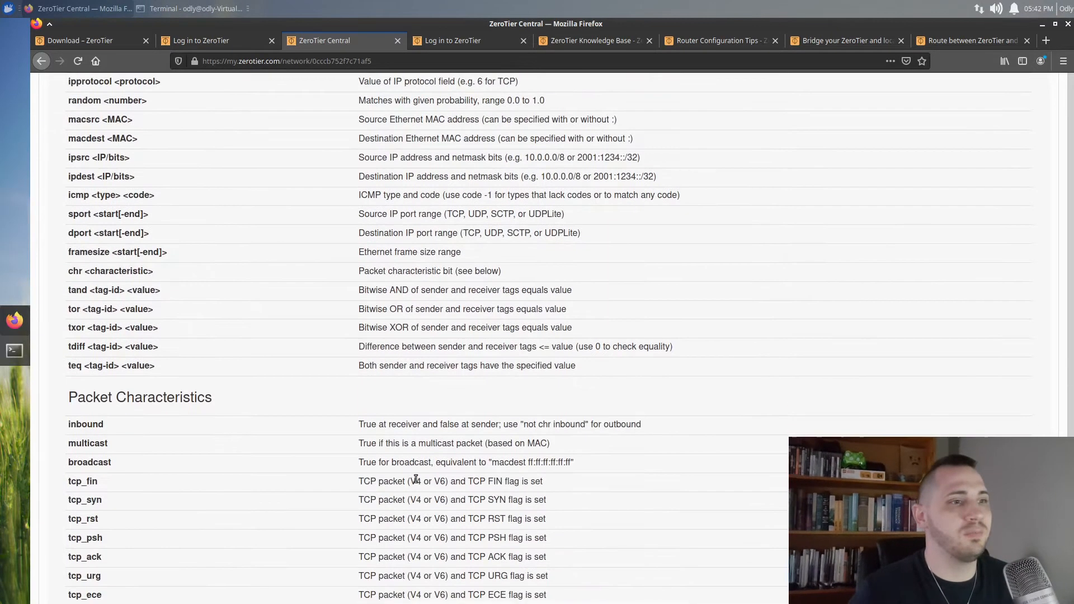
scroll(411, 476, down, 9)
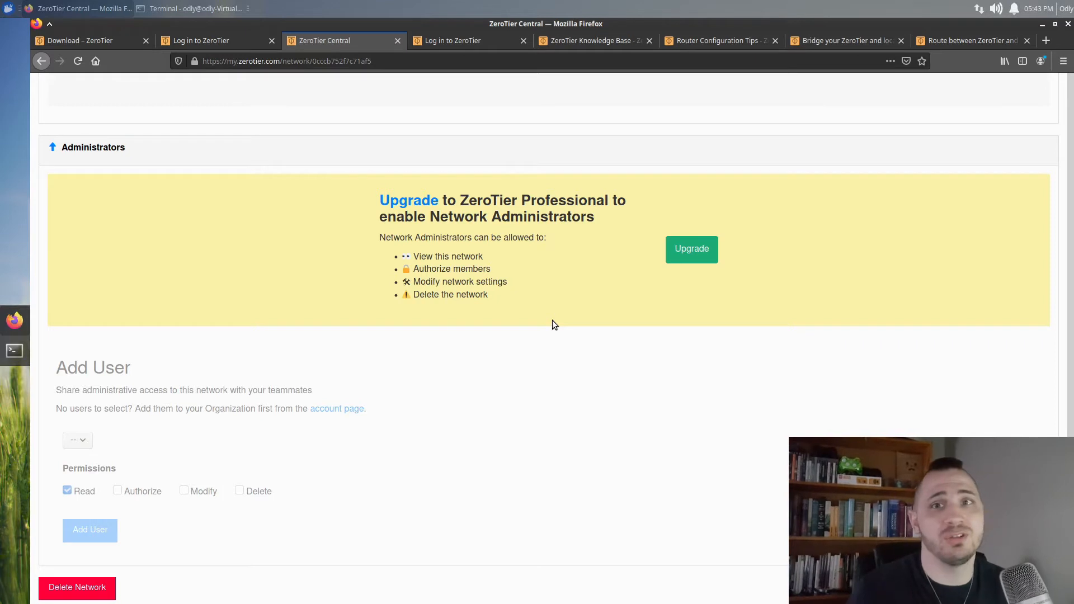
scroll(549, 336, down, 1)
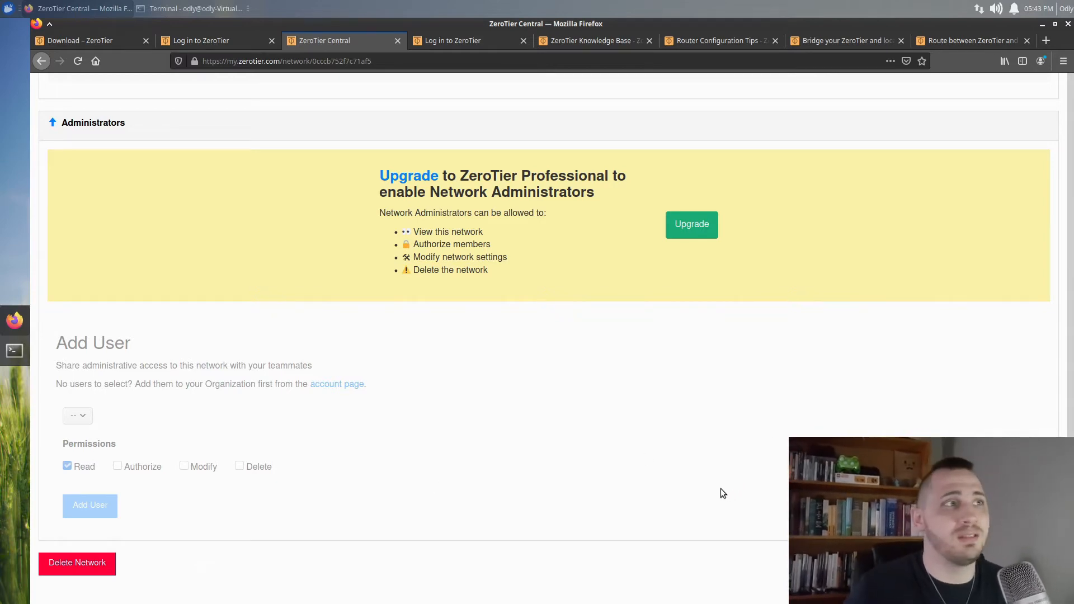
scroll(704, 490, up, 2)
scroll(703, 489, up, 10)
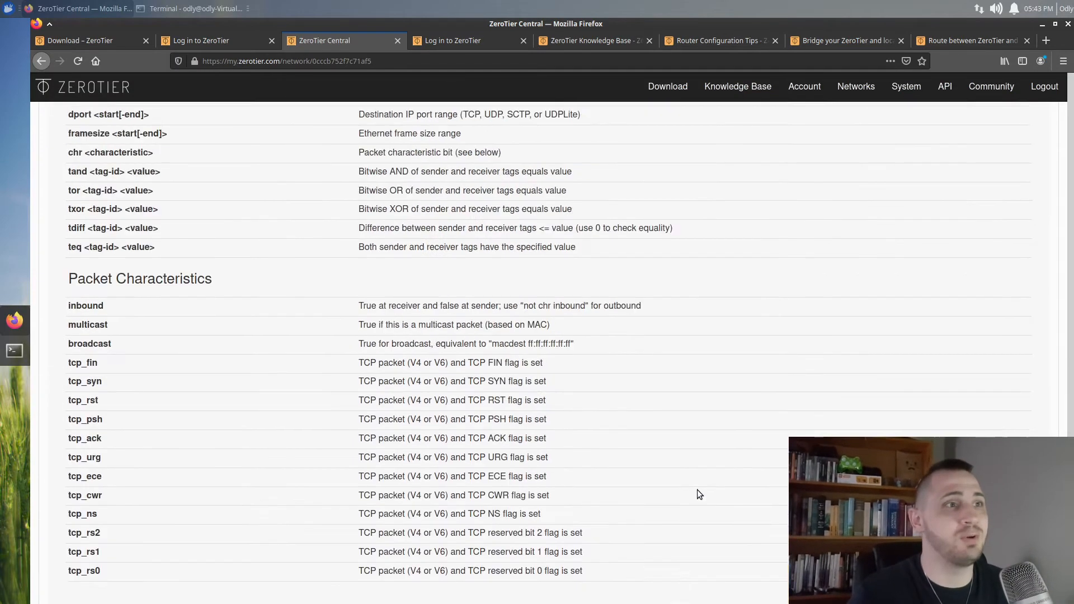
scroll(688, 490, up, 14)
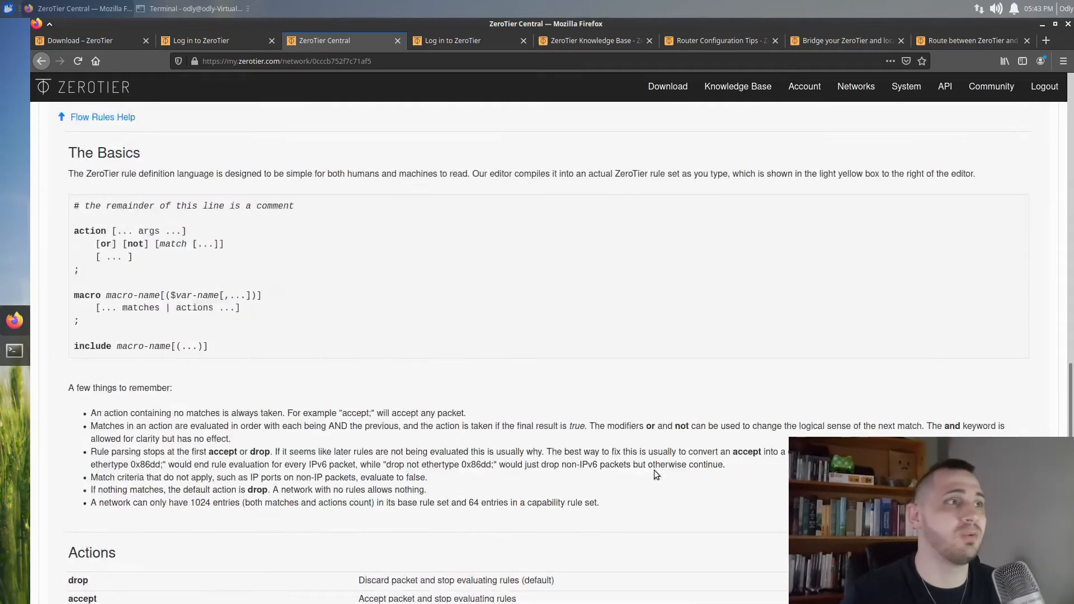
scroll(657, 456, up, 12)
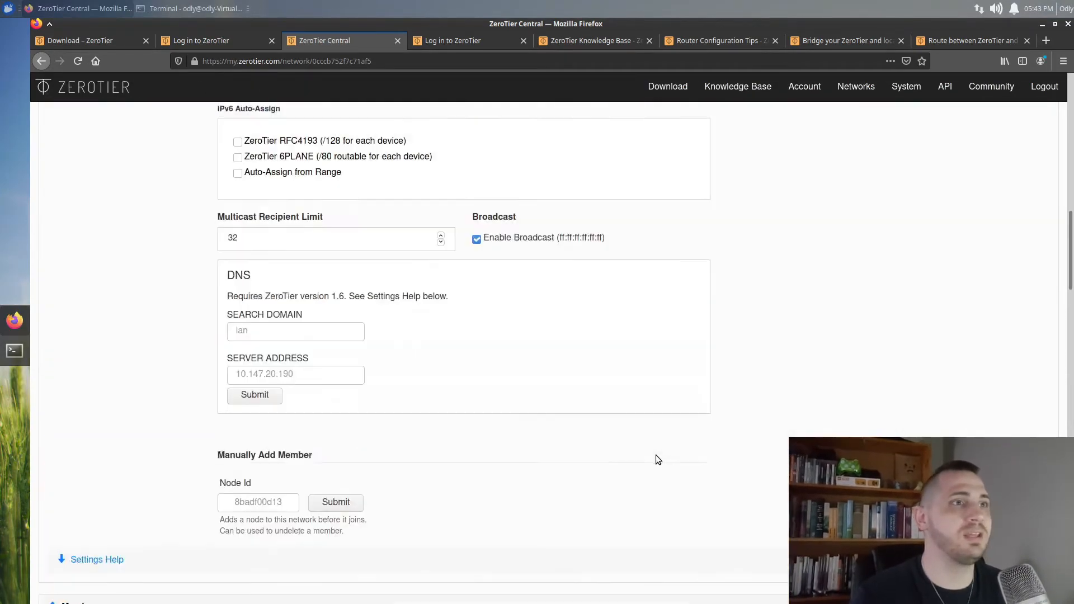
scroll(728, 442, down, 5)
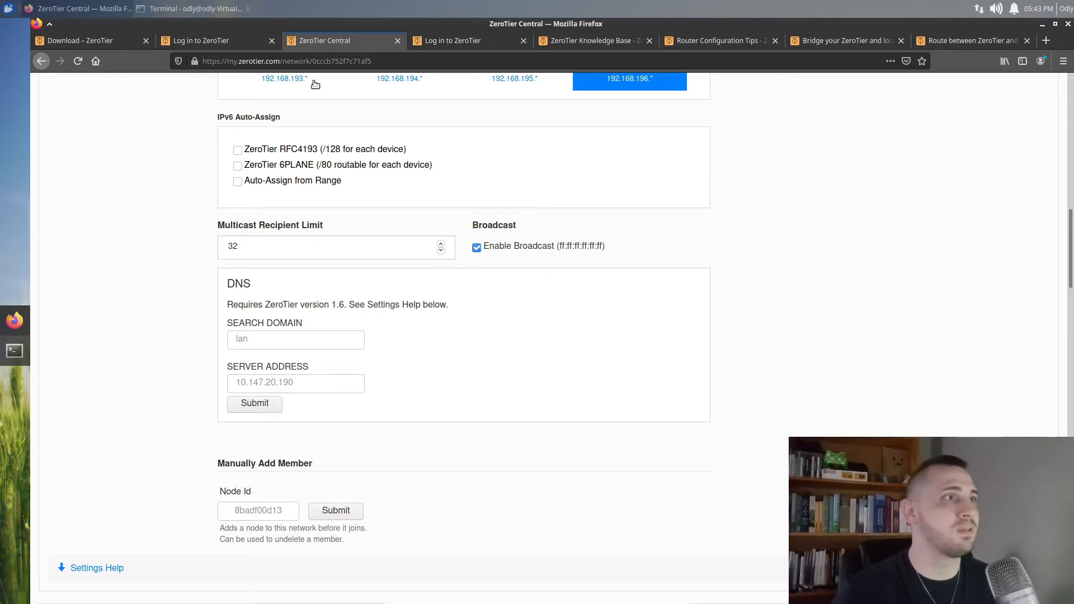
Select the Linux (DEB/RPM) curl | sudo bash install one-liner and open a terminal
click(75, 37)
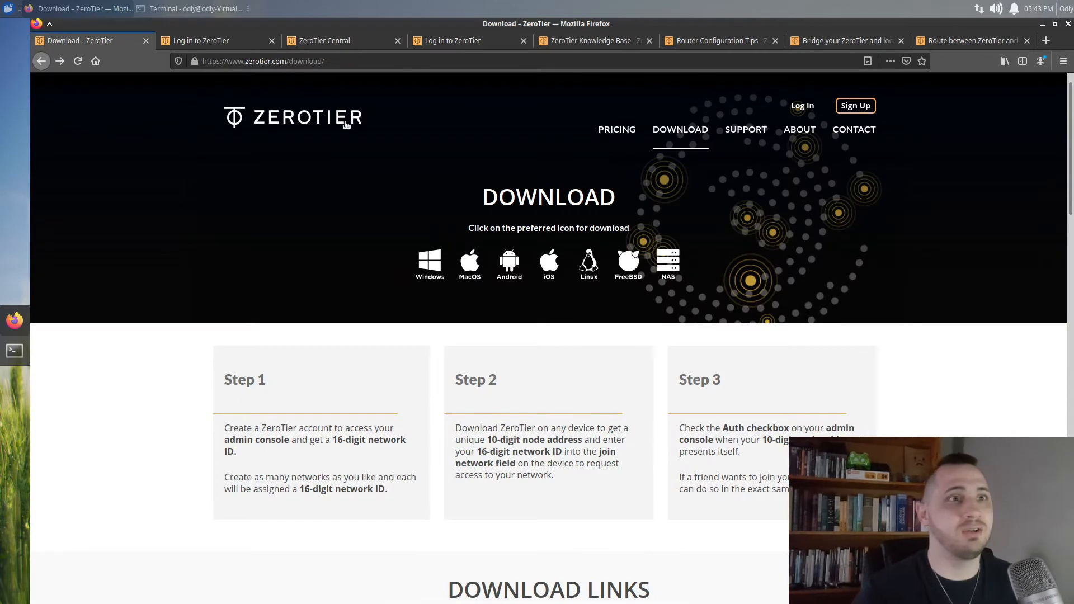
scroll(716, 345, down, 3)
scroll(609, 276, up, 1)
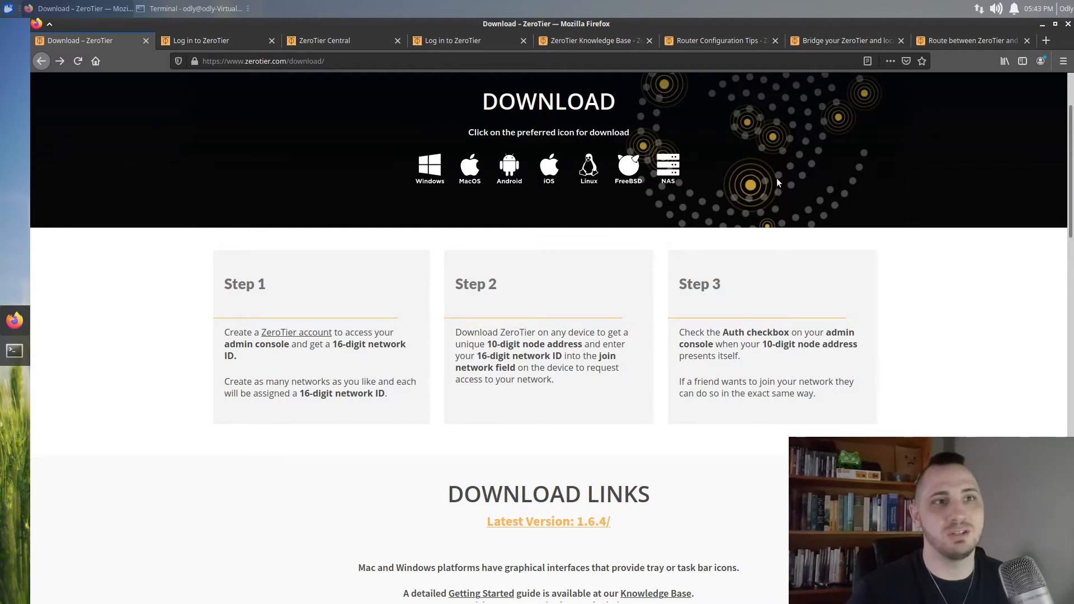
scroll(794, 375, down, 4)
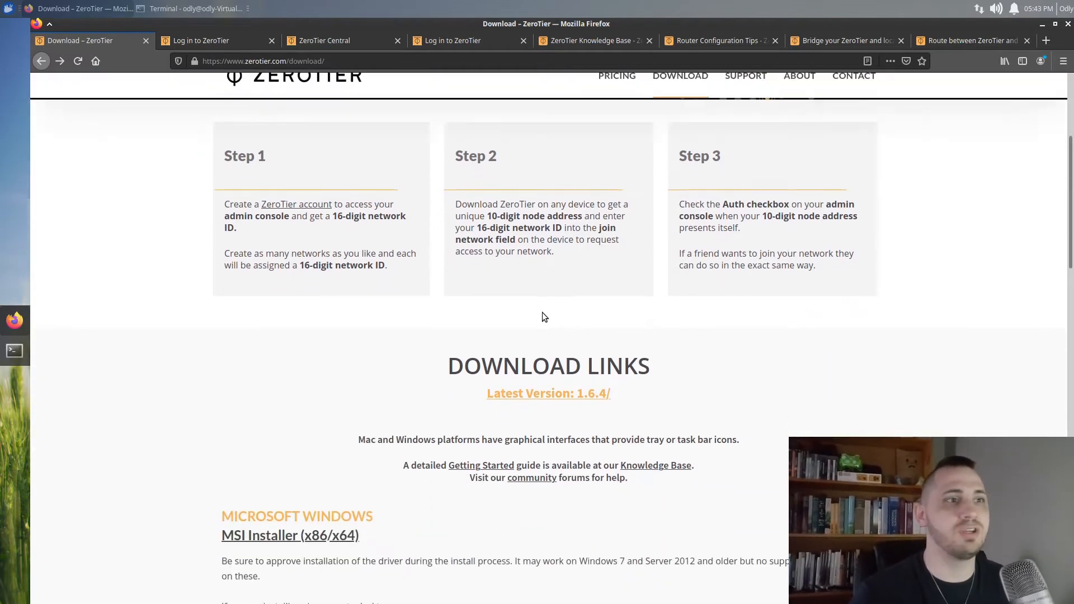
scroll(495, 281, down, 2)
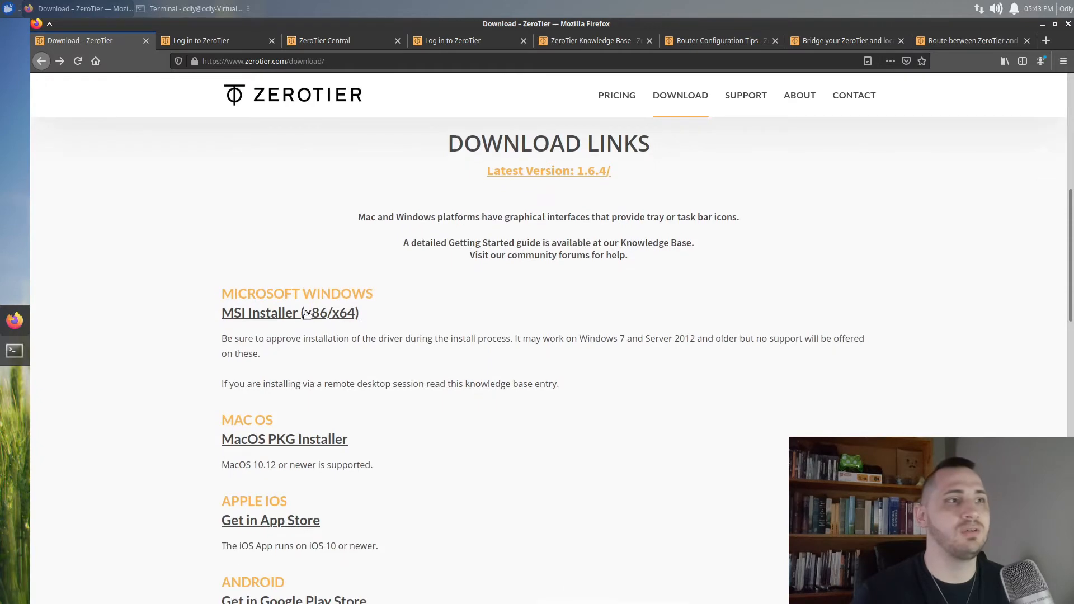
scroll(447, 394, down, 5)
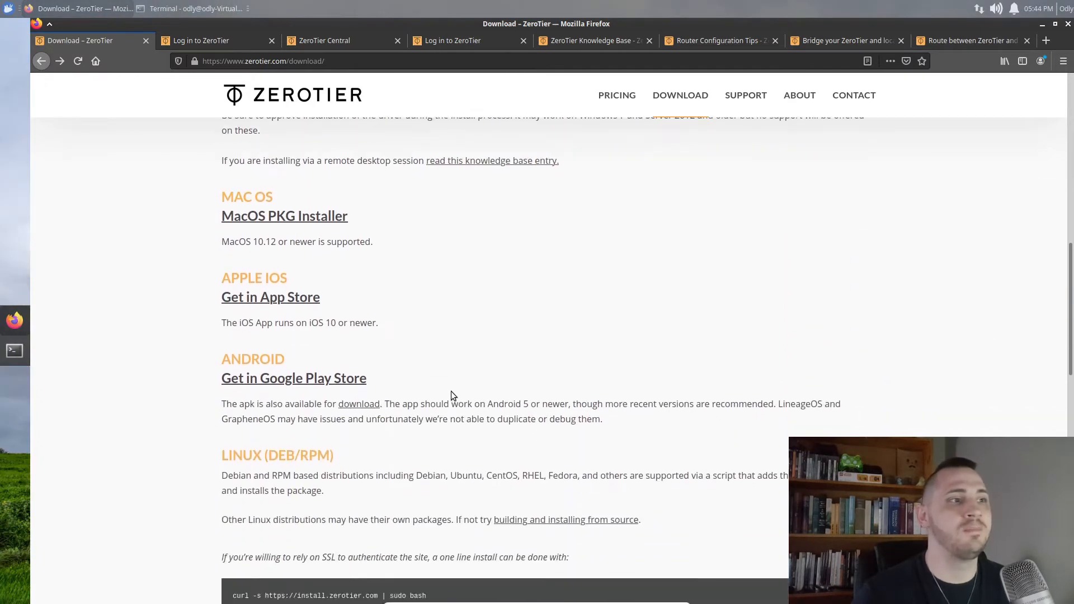
scroll(448, 391, down, 3)
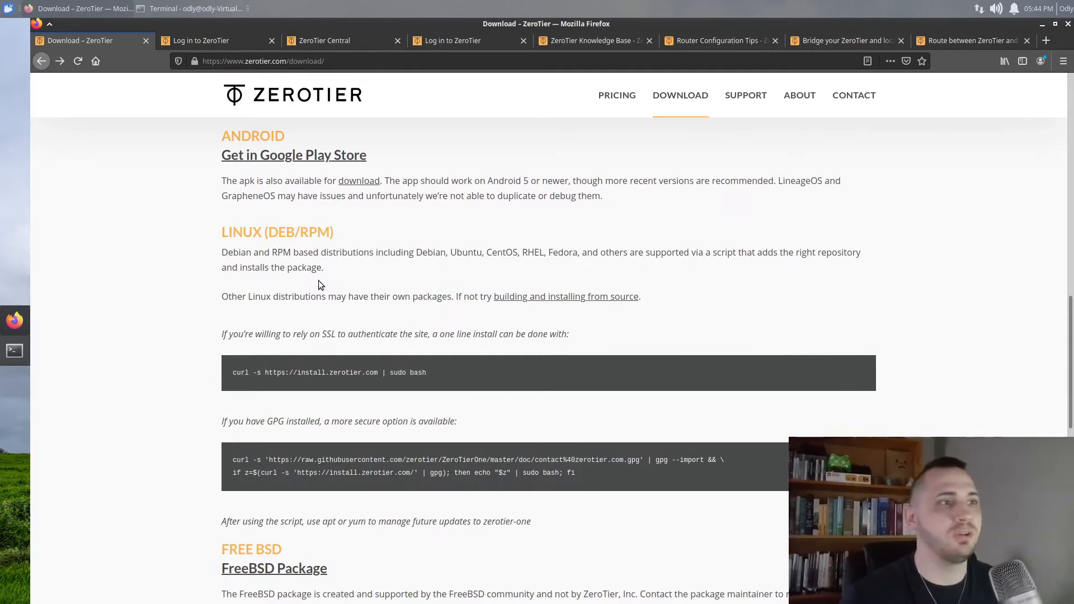
scroll(317, 283, down, 2)
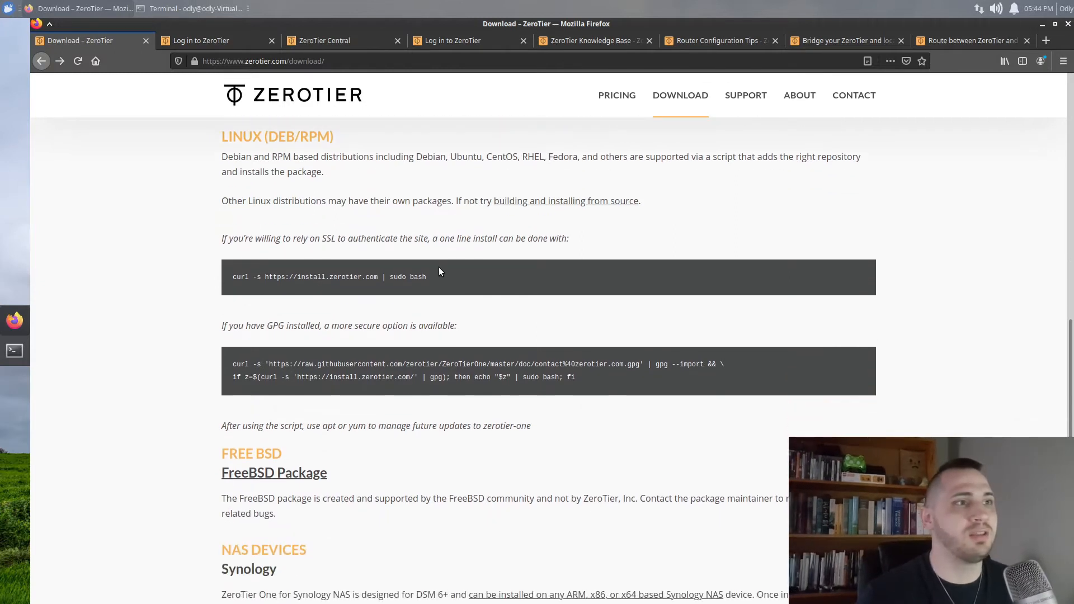
drag(434, 274, 232, 277)
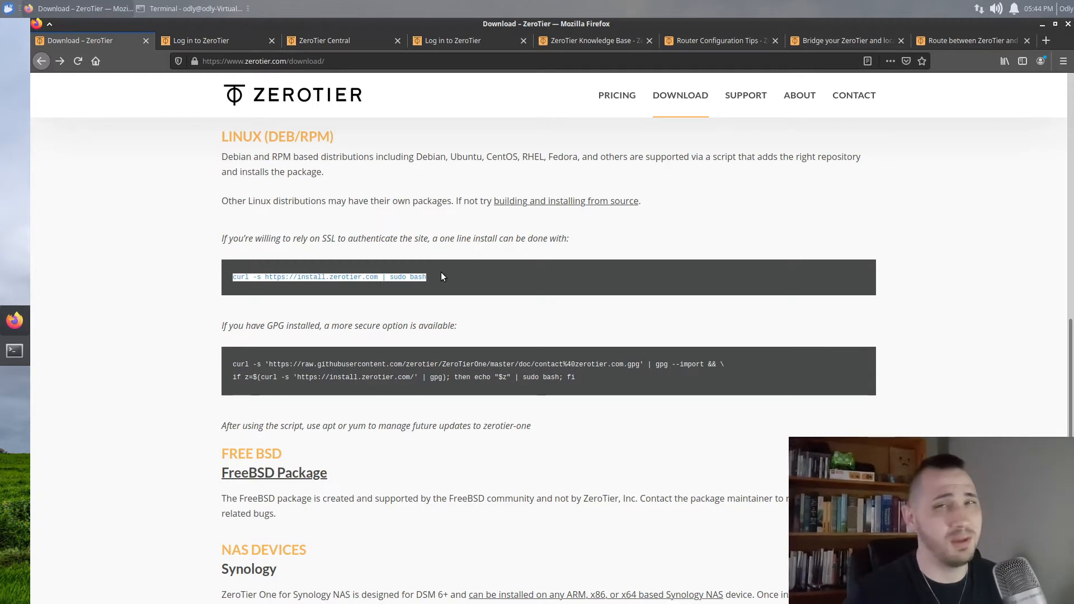
click(14, 351)
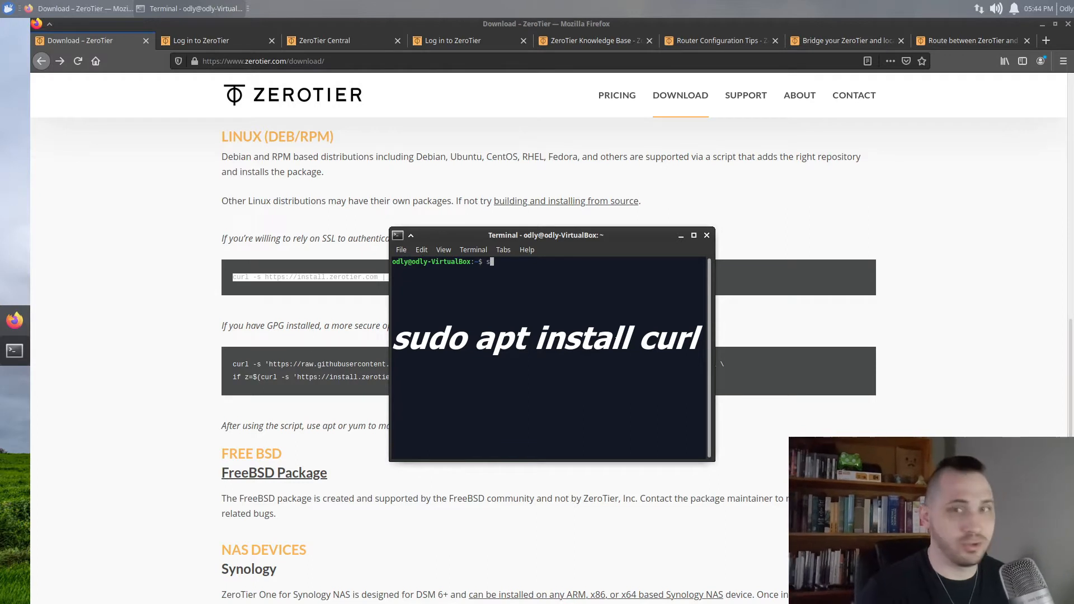
Install curl on the VM with 'sudo apt install curl', fixing the typo first
text(do apt innstall c)
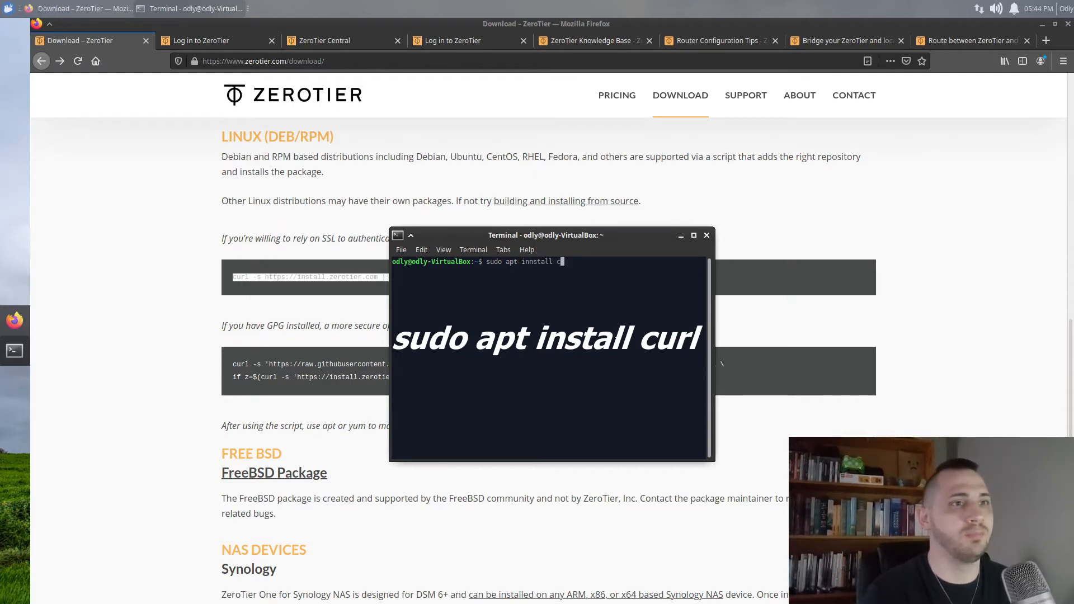
text(url)
key(Left)
key(Left)
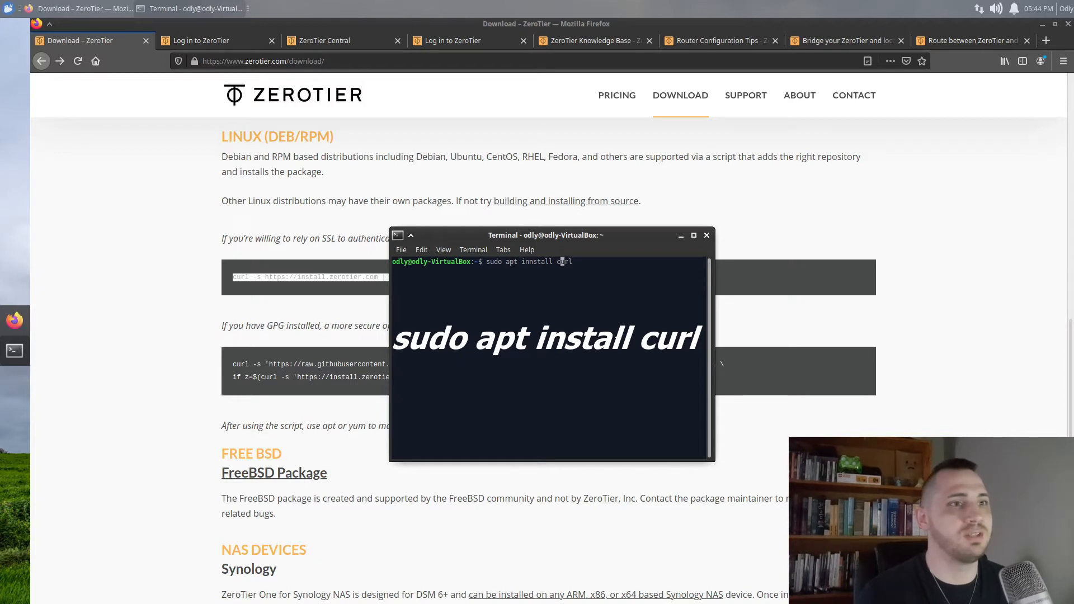
key(Delete)
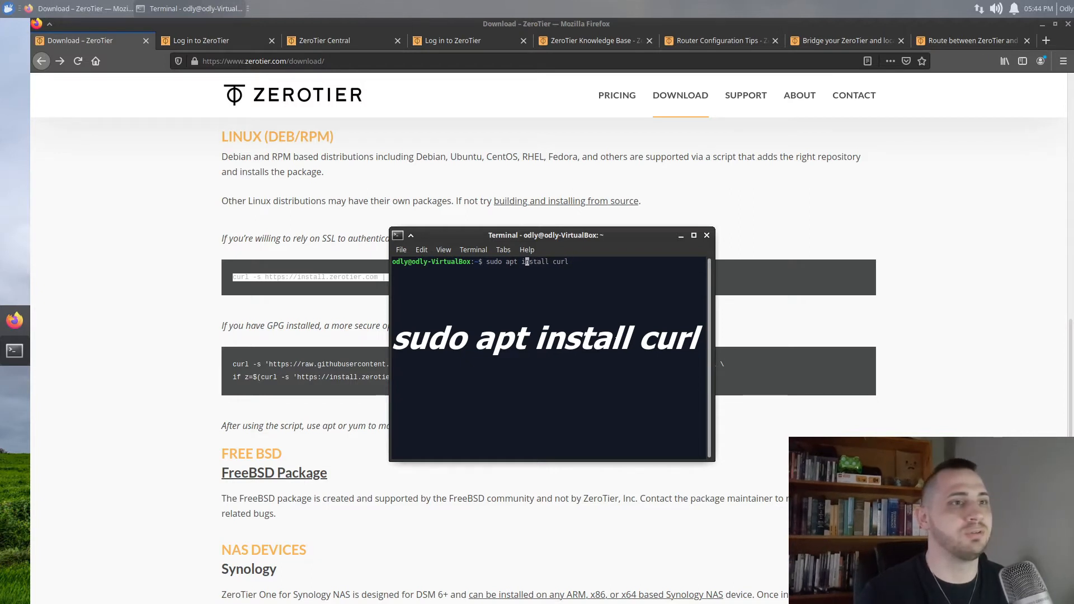
key(Return)
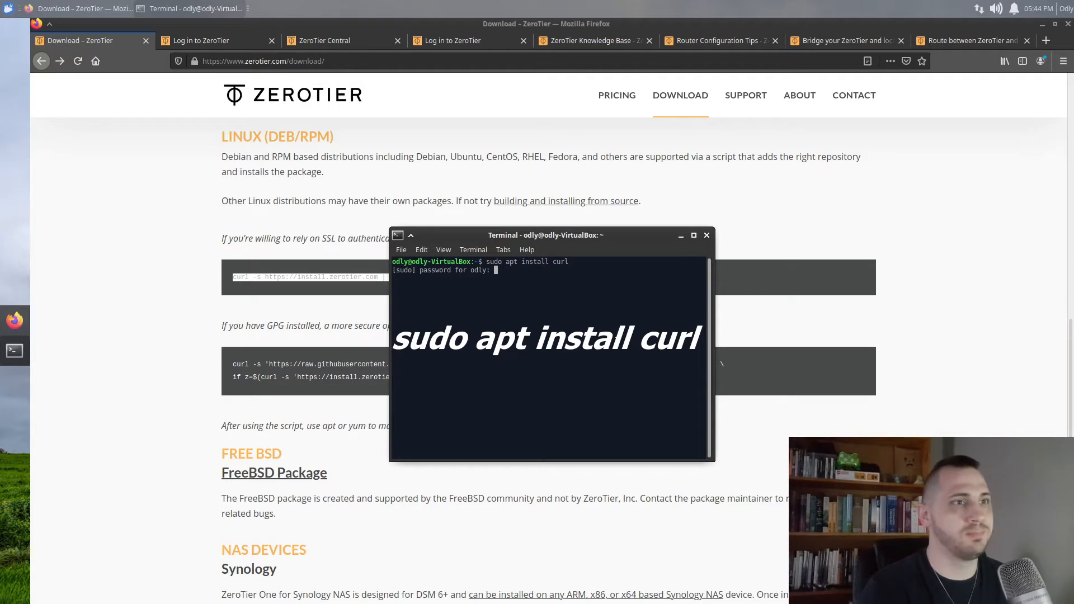
key(Return)
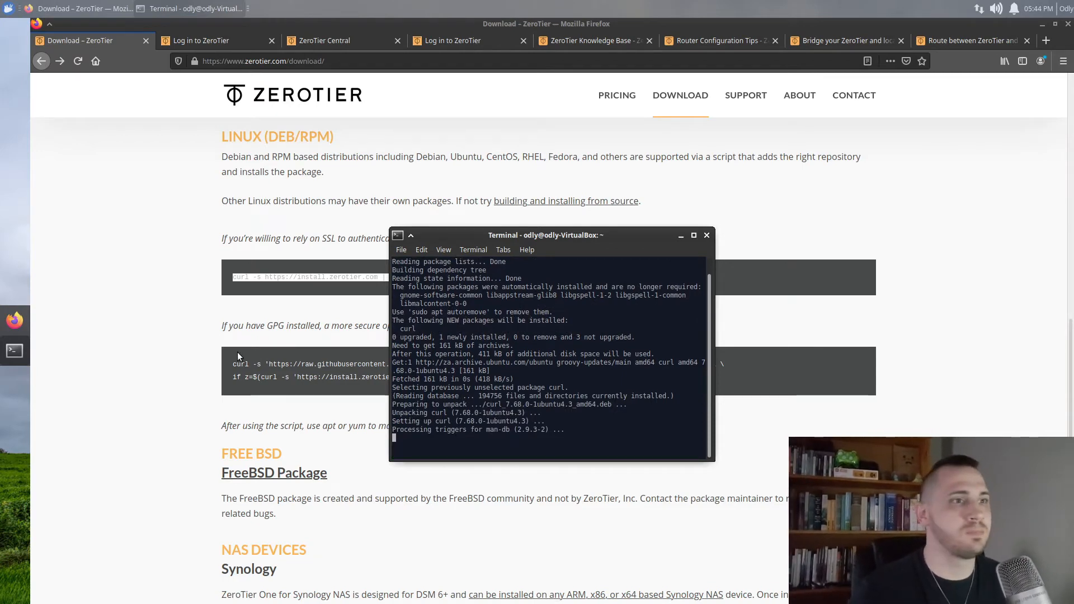
Recopy the ZeroTier one-line install command from the download page and paste it in Terminal
click(232, 291)
drag(425, 277, 209, 286)
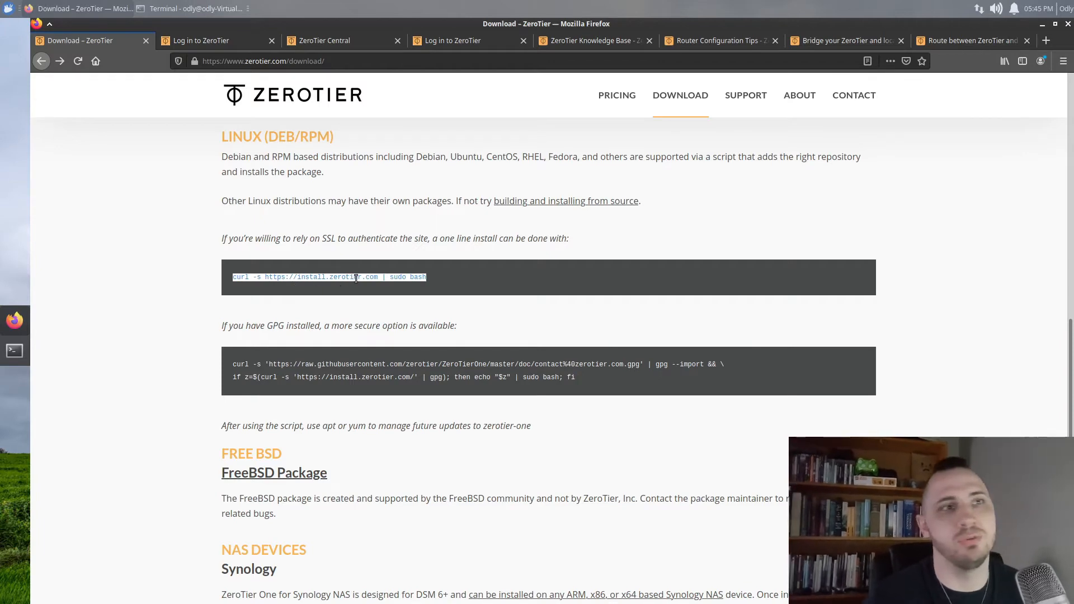
click(15, 351)
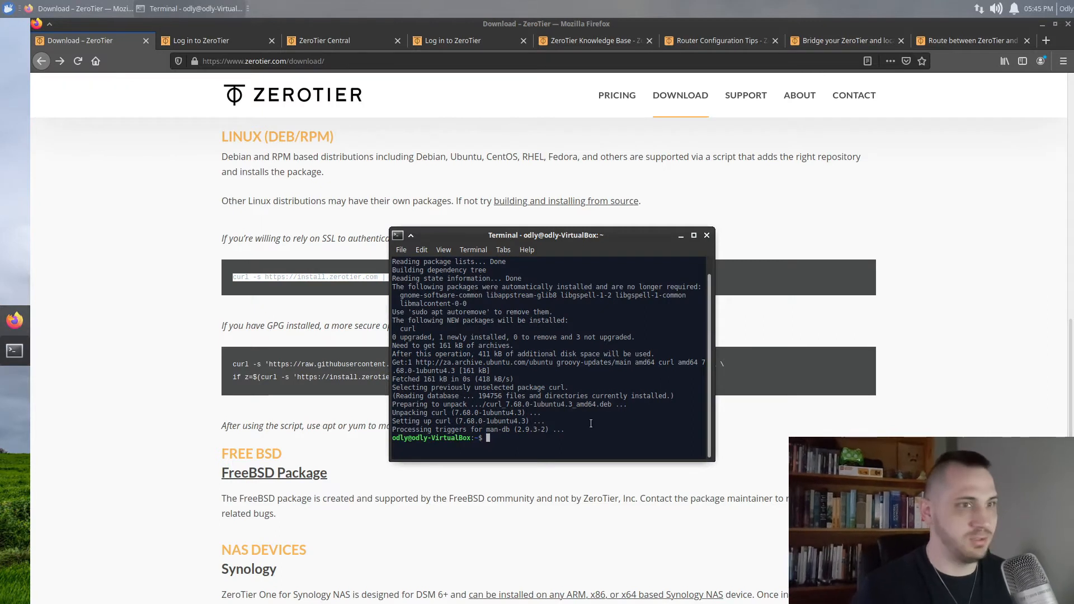
right_click(559, 448)
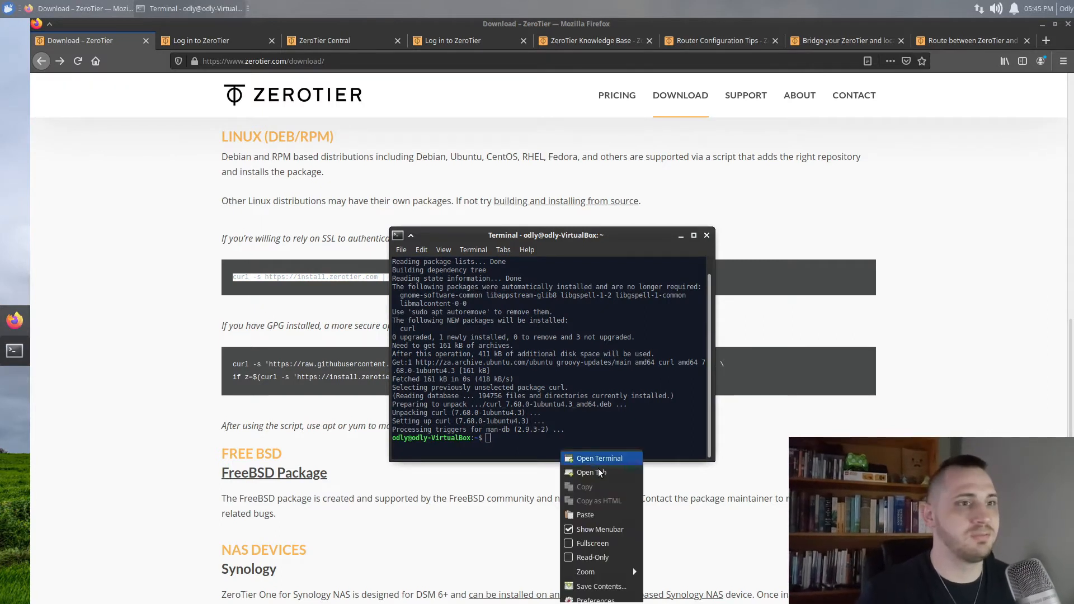
click(588, 512)
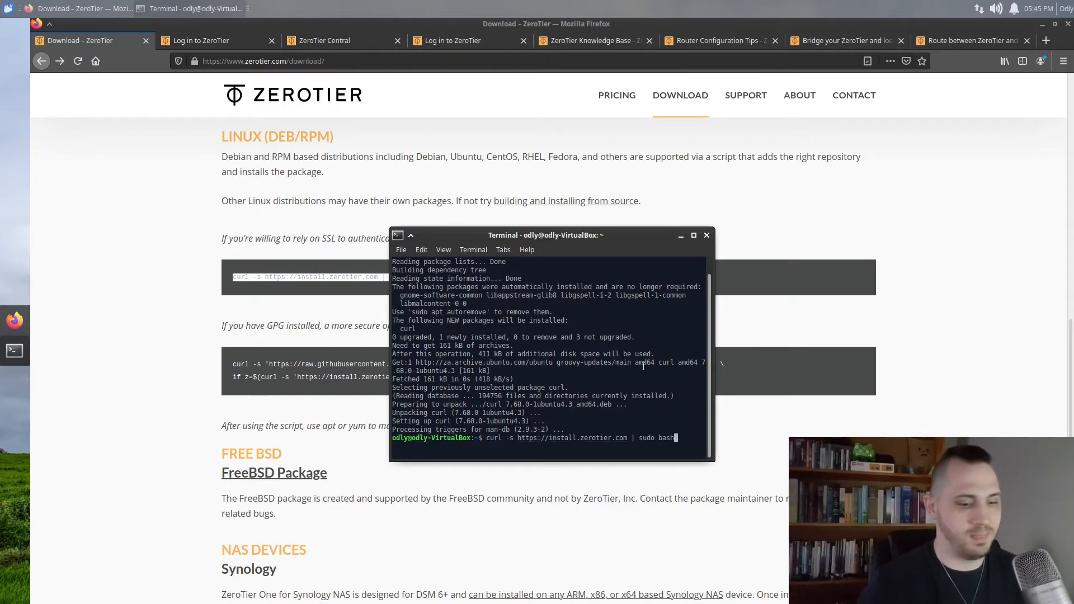
Run the pasted ZeroTier install script and move the terminal window toward the upper right
key(Return)
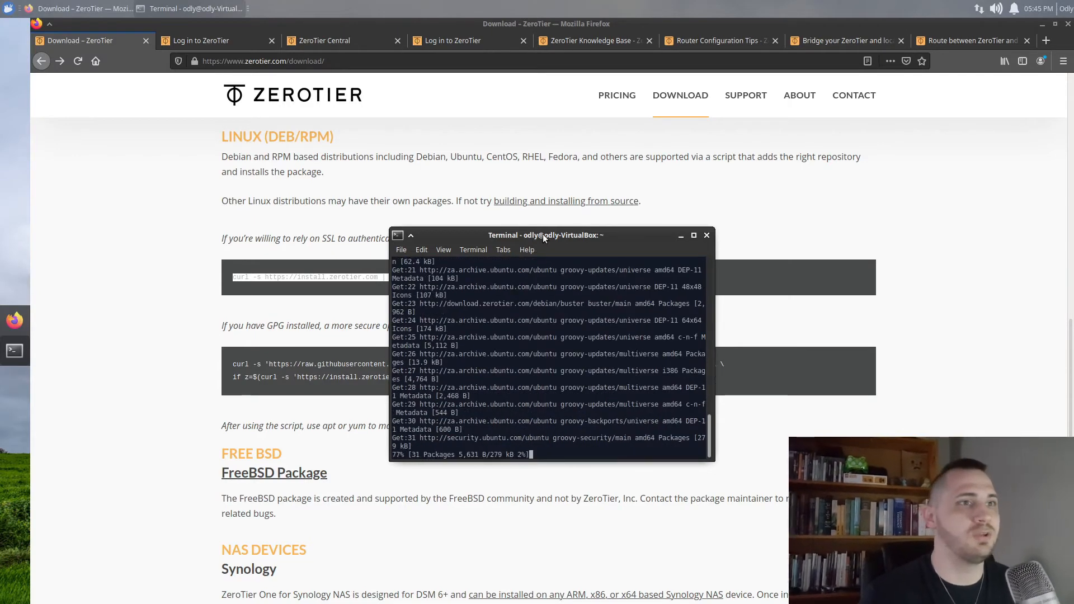
drag(543, 234, 737, 171)
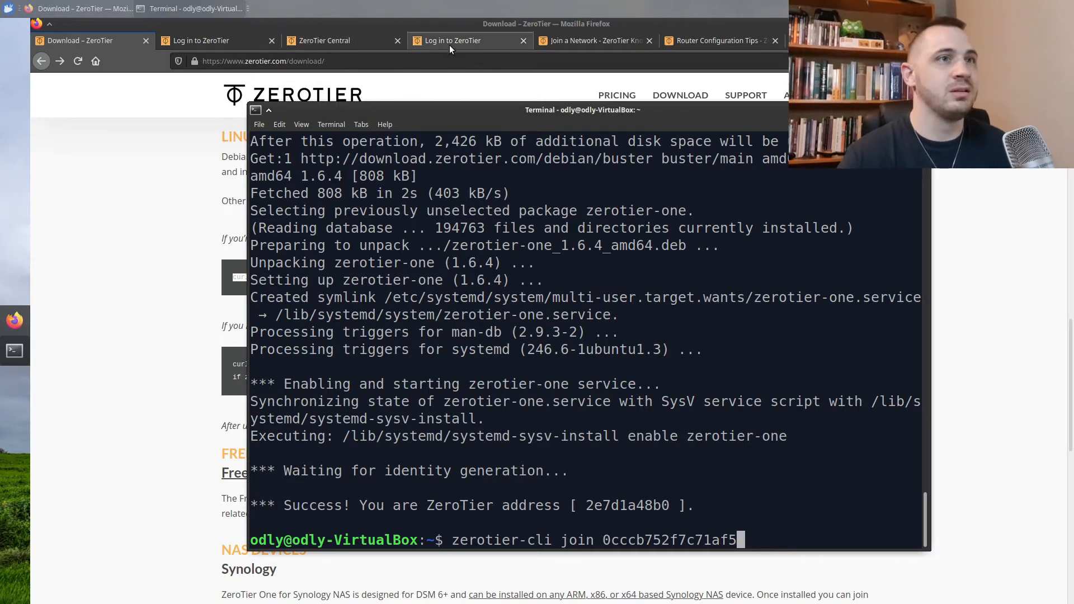
click(334, 36)
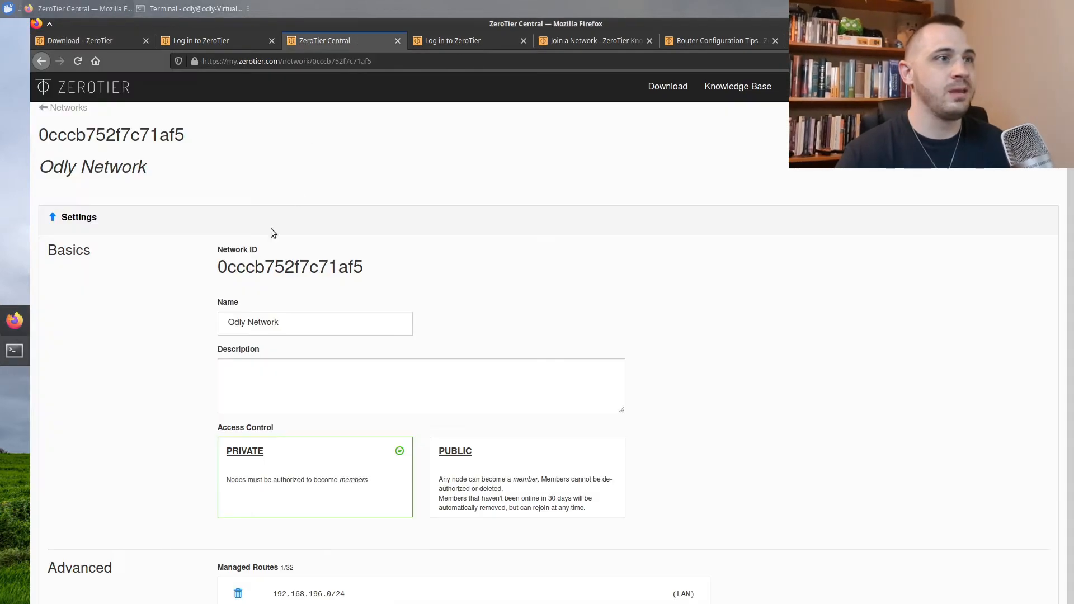
drag(218, 269, 364, 273)
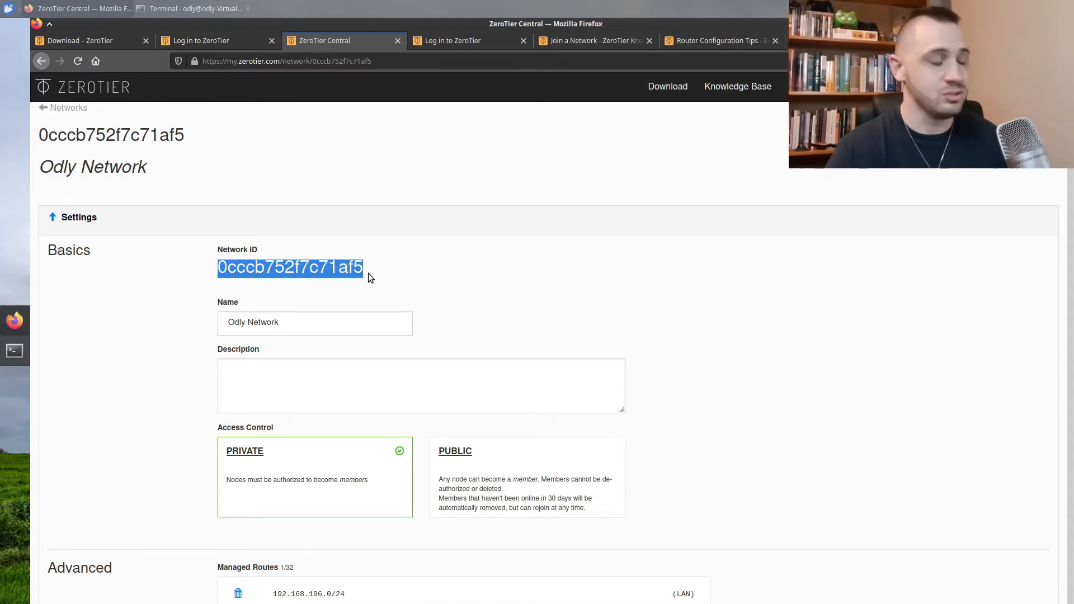
click(15, 351)
middle_click(712, 490)
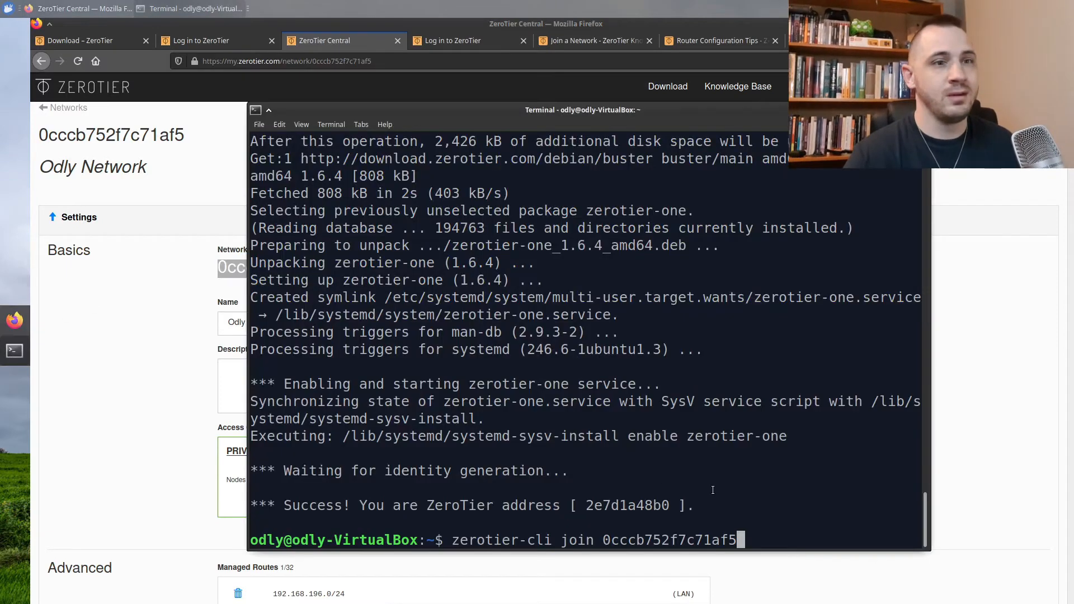
key(Return)
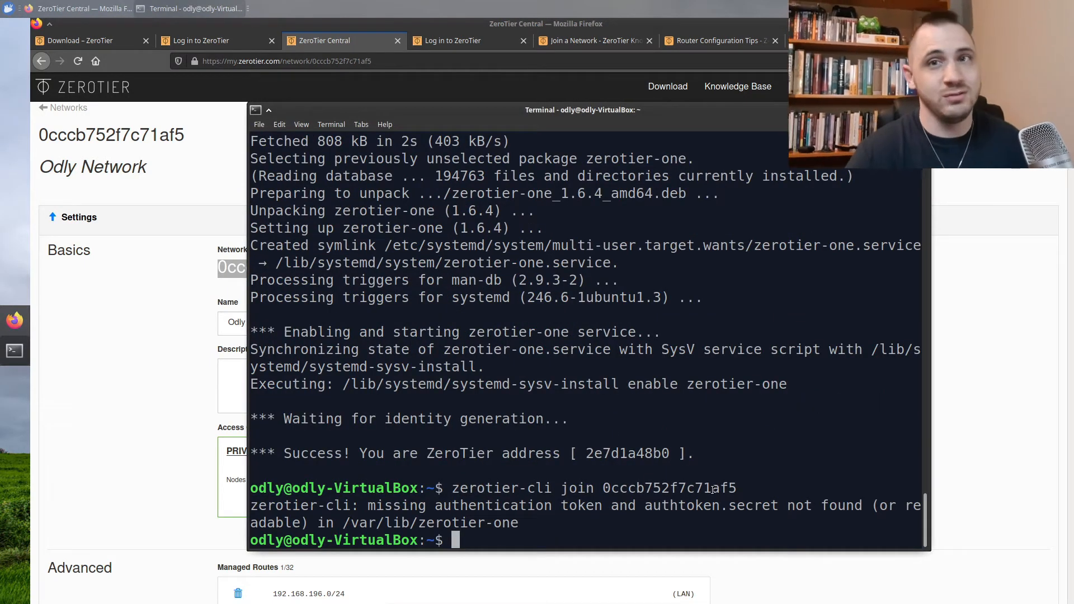
Rerun the zerotier-cli join 0cccb752f7c71af5 command prefixed with sudo
key(Up)
key(Left)
key(Left)
key(Left)
key(Left)
key(Left)
key(Left)
key(Left)
key(Left)
key(Left)
key(Left)
key(Left)
key(Left)
key(Left)
key(Left)
key(Left)
key(Left)
key(Left)
key(Left)
key(Left)
key(Left)
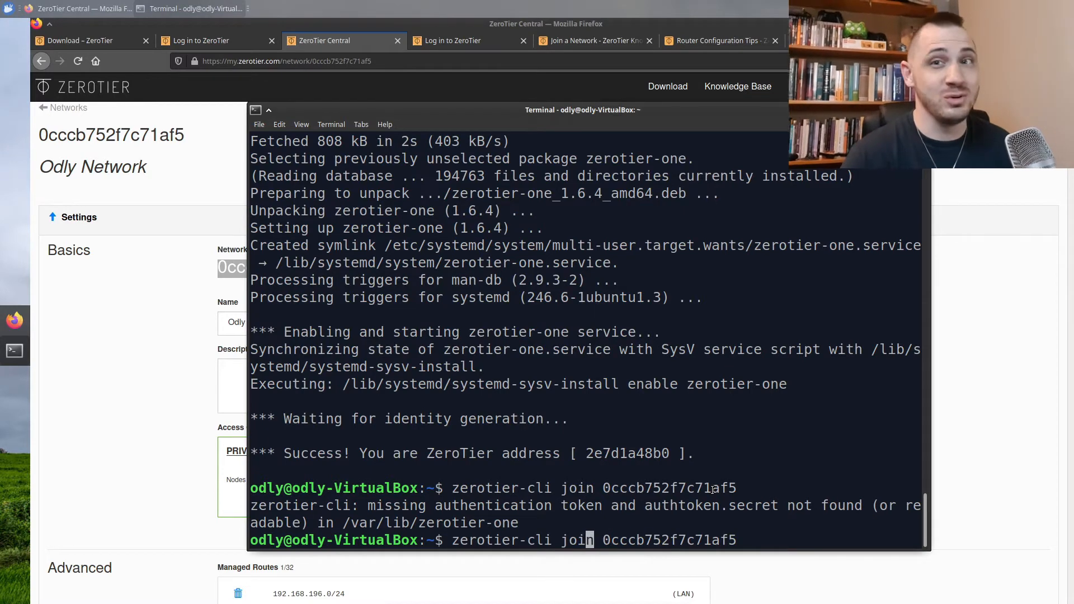
key(Left)
key(Left)
key(Left)
key(Left)
key(Left)
key(Left)
text(sudo)
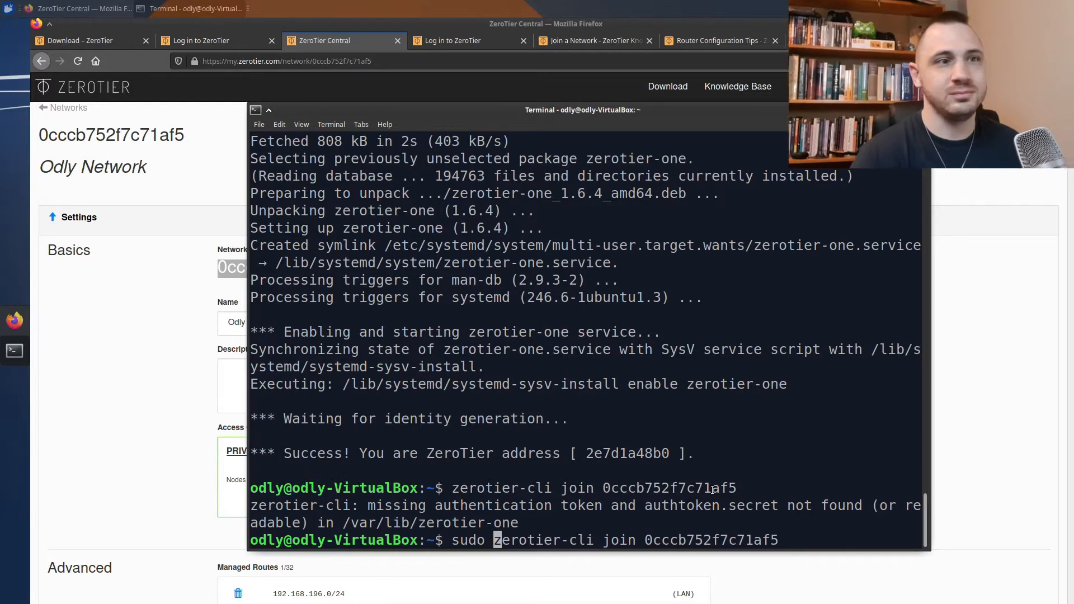
key(Return)
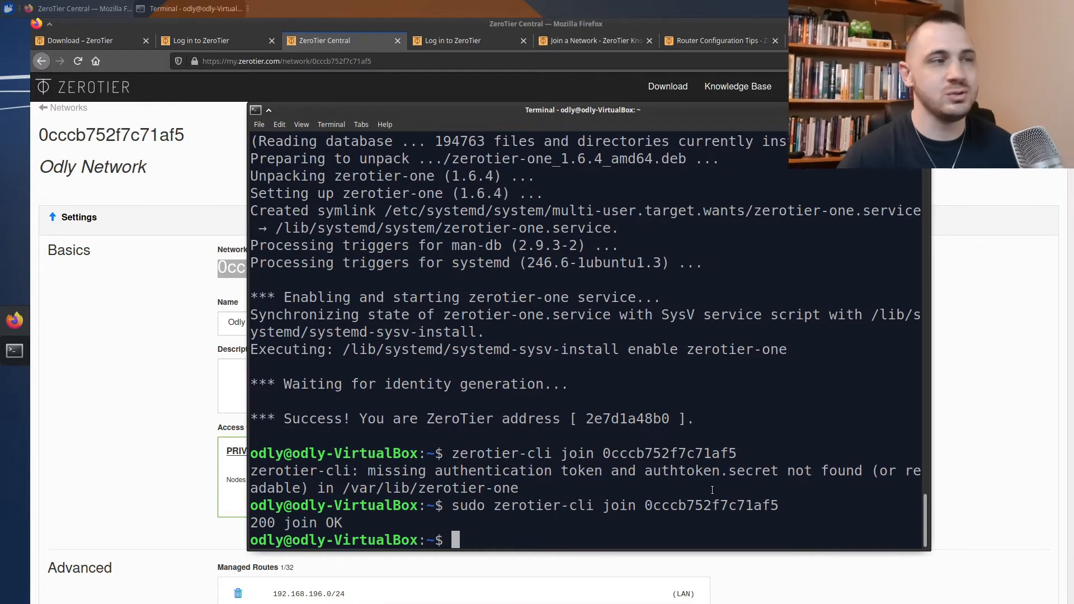
Reload the ZeroTier Central network page and scroll to Members to find the online, unauthorized 2e7d1a48b0
click(119, 371)
right_click(148, 382)
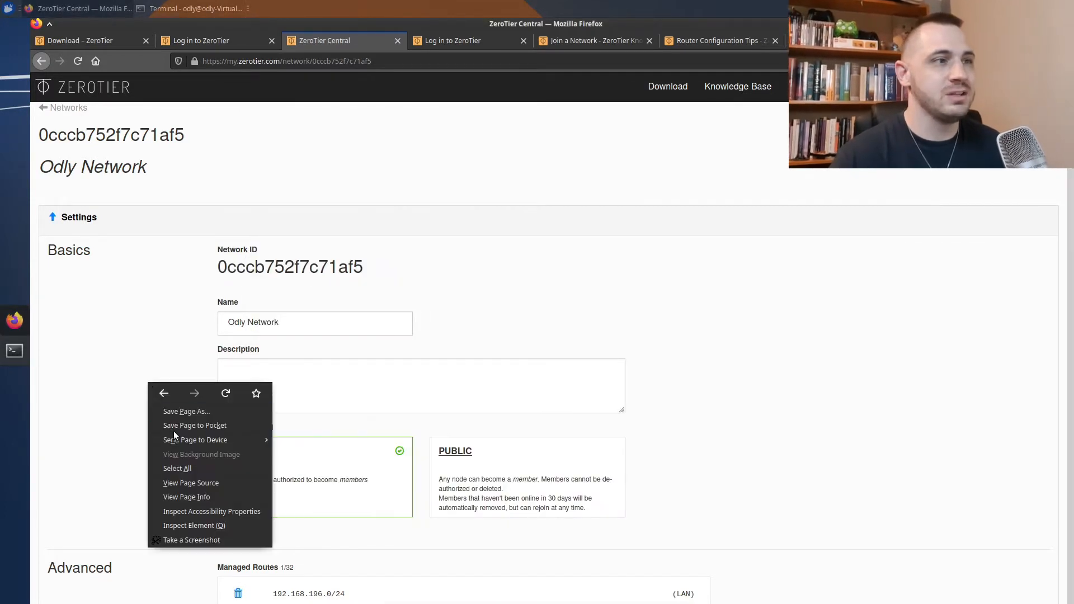
click(226, 394)
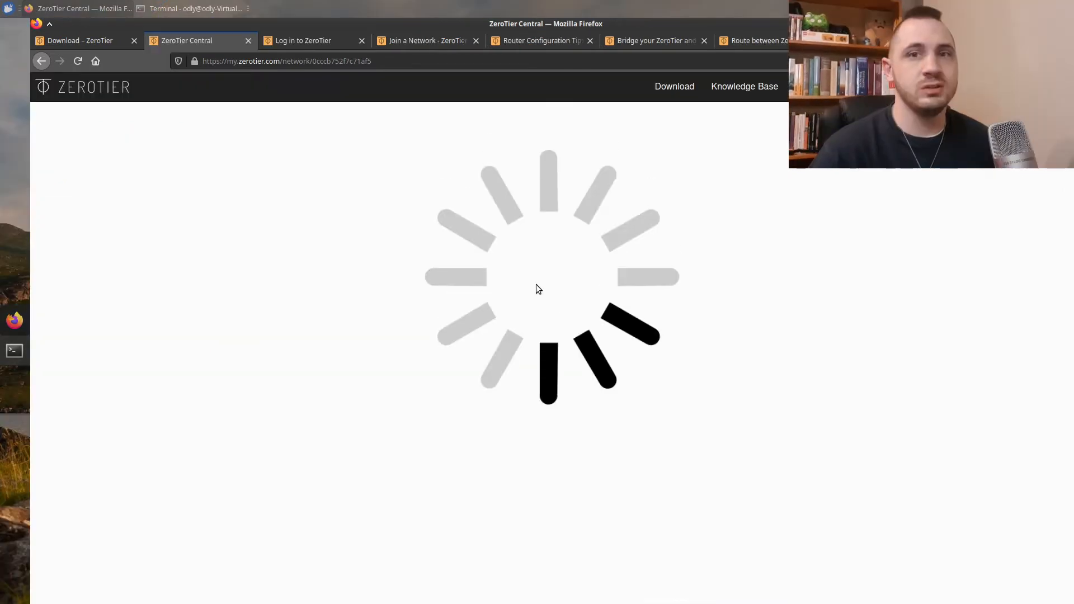
scroll(535, 293, down, 10)
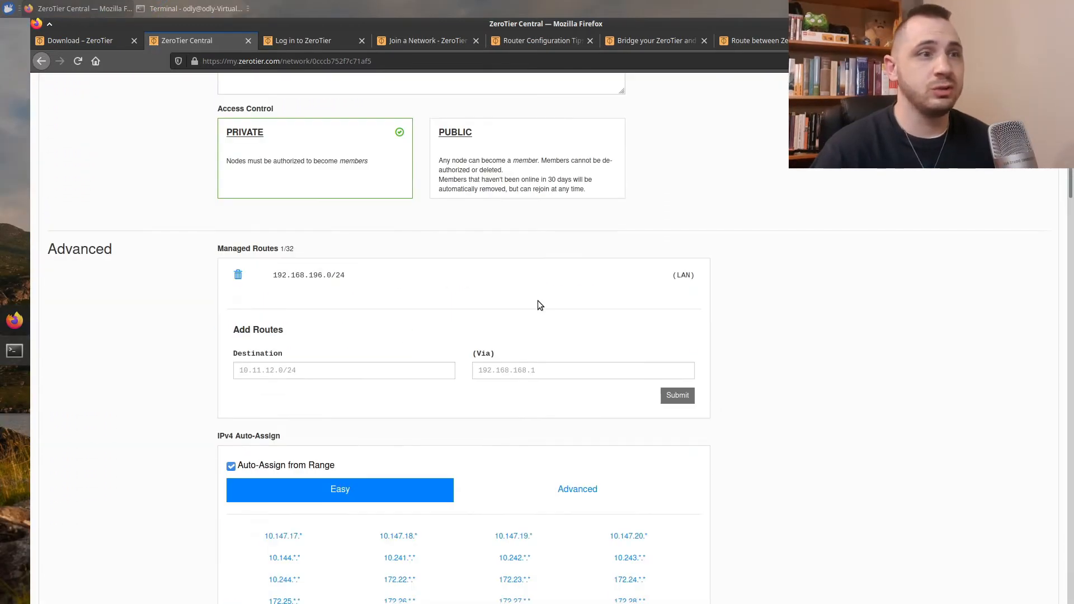
scroll(538, 348, down, 12)
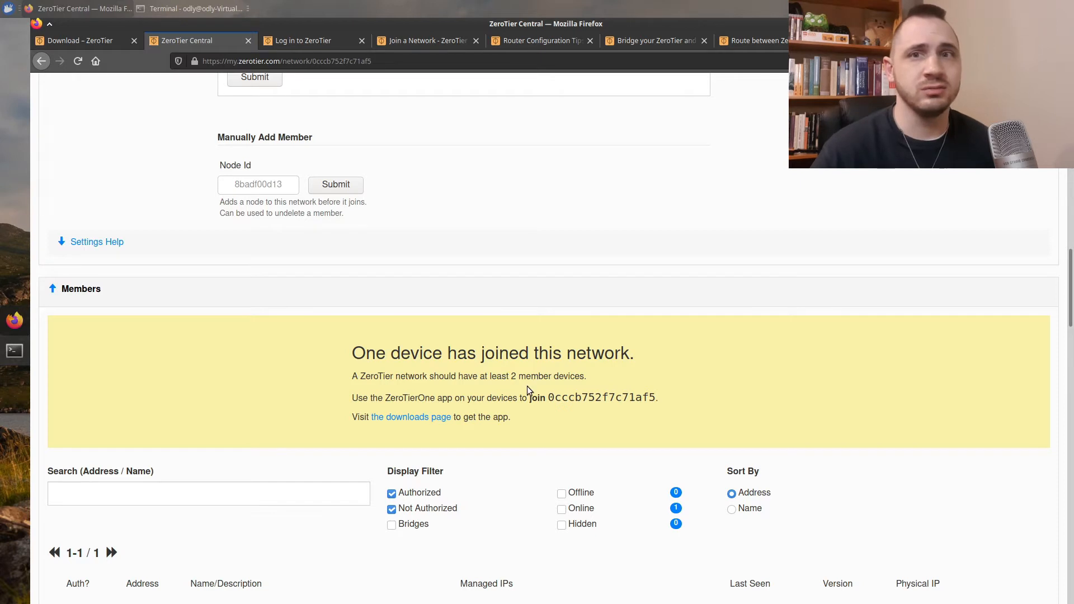
scroll(528, 386, down, 3)
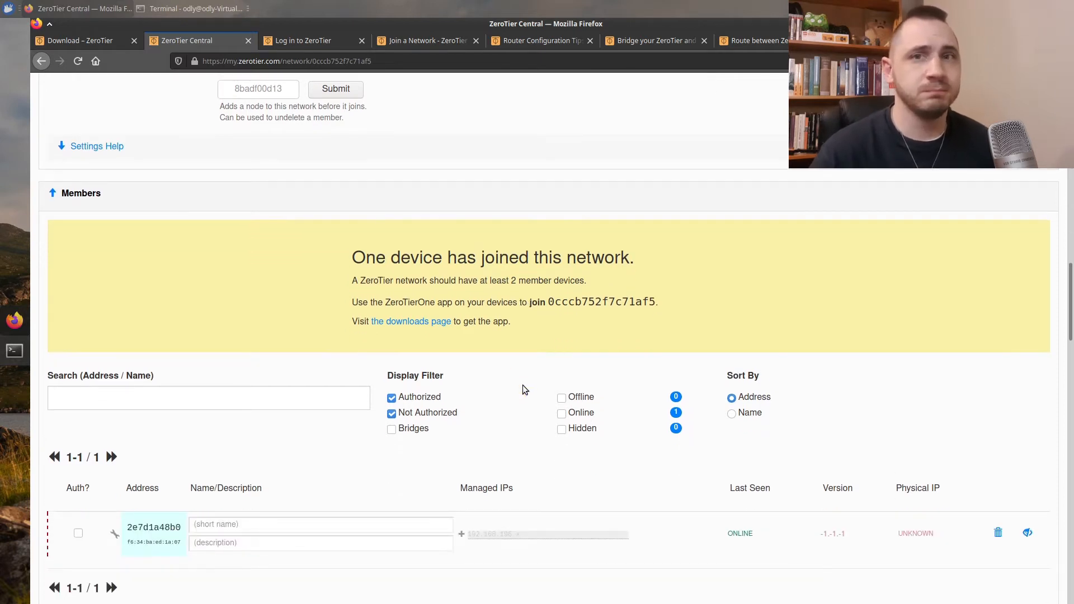
scroll(523, 386, down, 1)
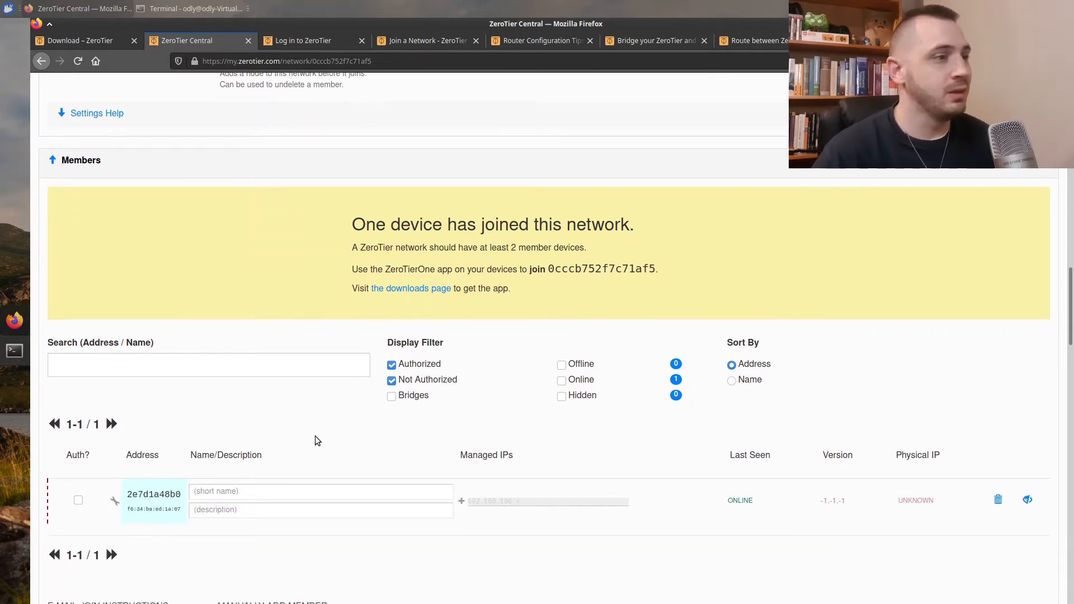
scroll(224, 419, down, 3)
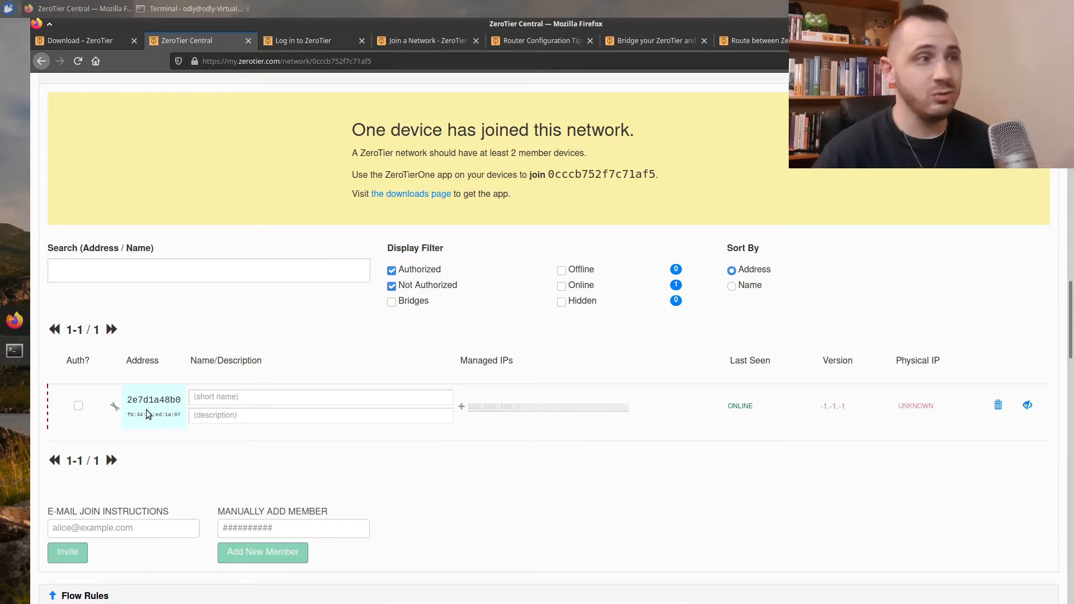
Authorize member 2e7d1a48b0 and give it the name Xubuntu
click(78, 407)
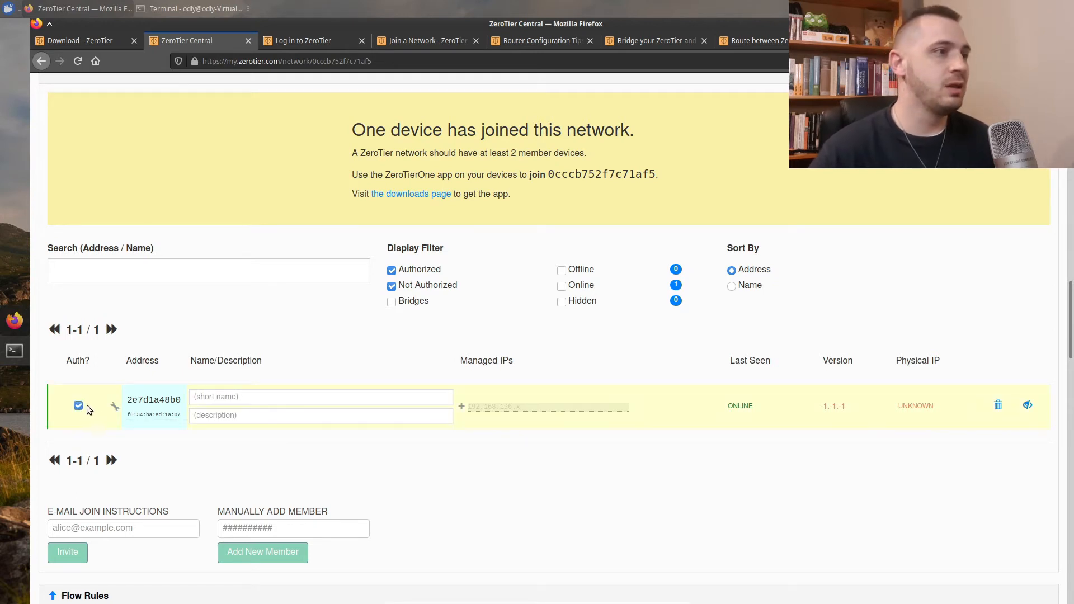
click(232, 402)
text(Xubunttu)
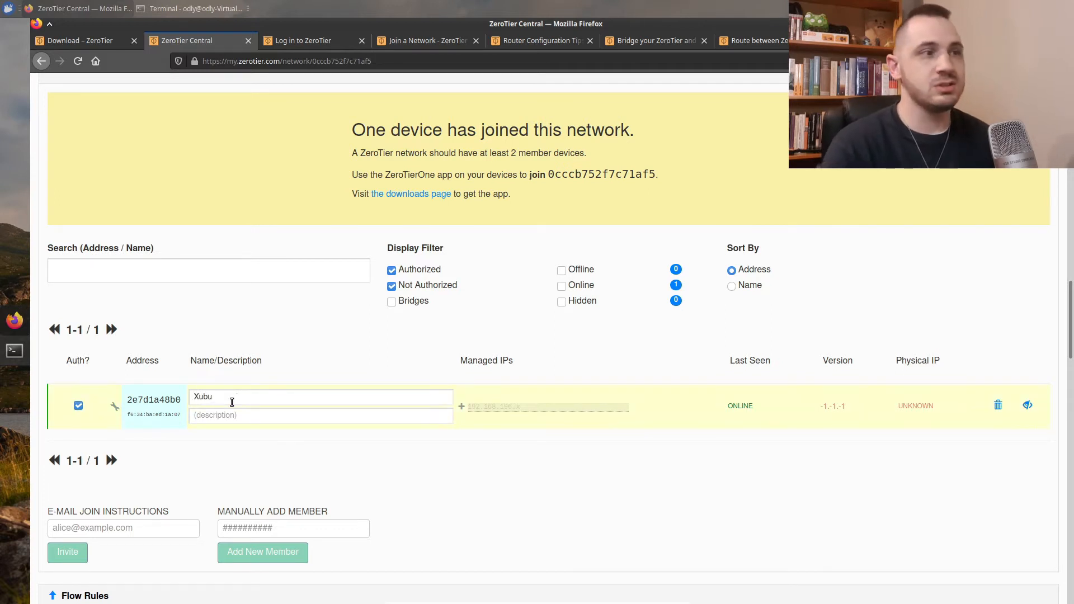
key(BackSpace)
key(BackSpace)
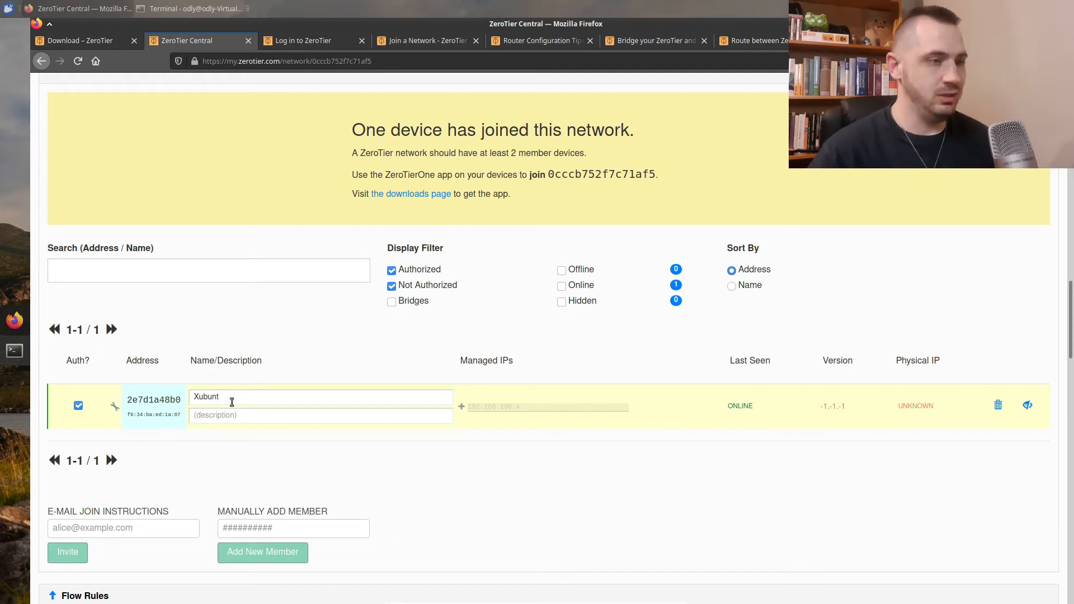
click(215, 417)
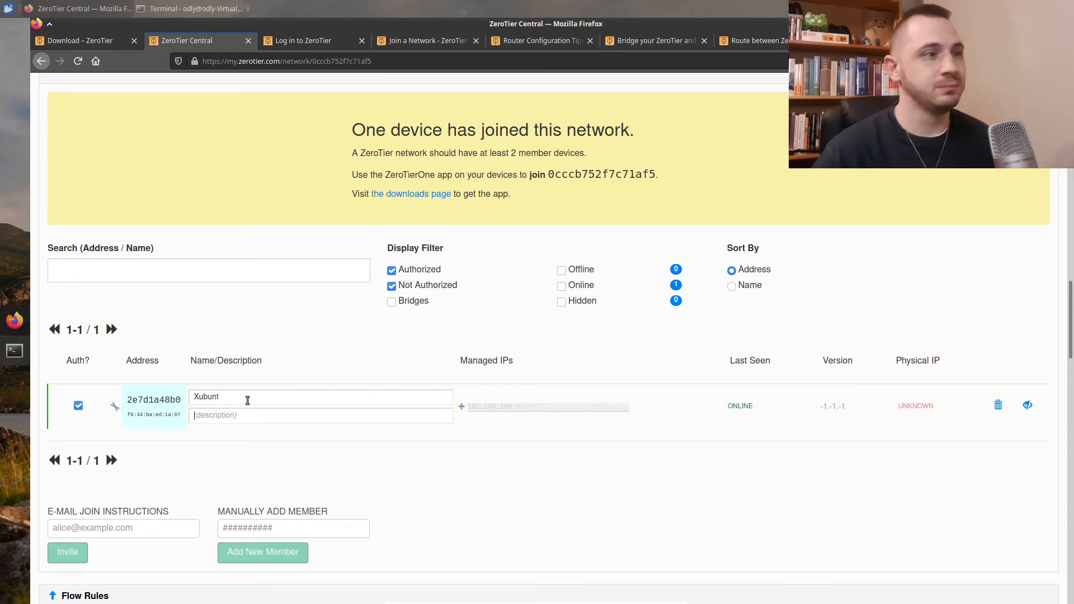
text(u)
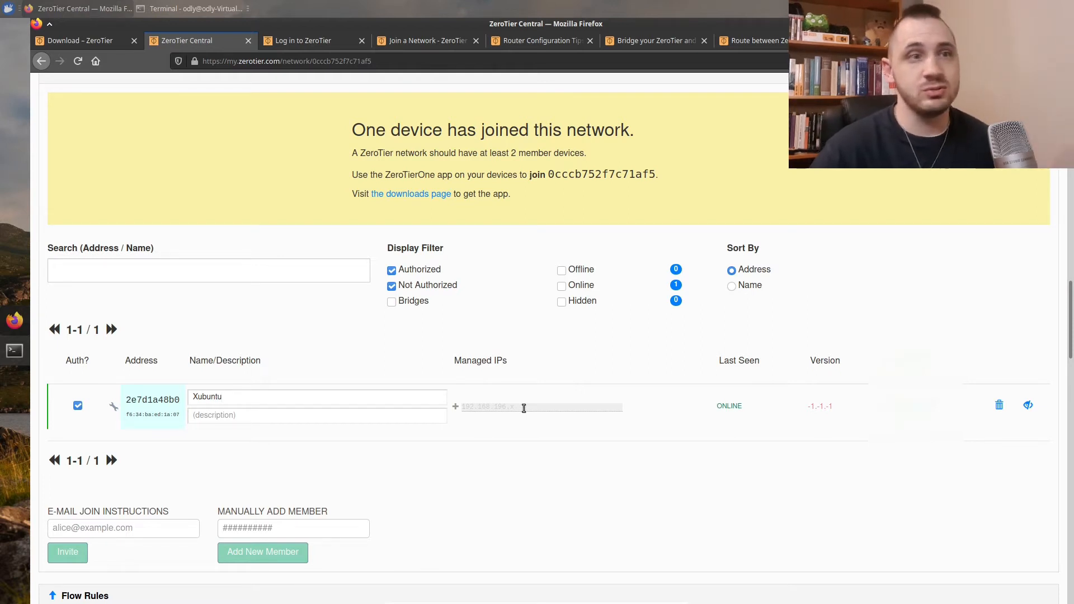
scroll(510, 451, down, 1)
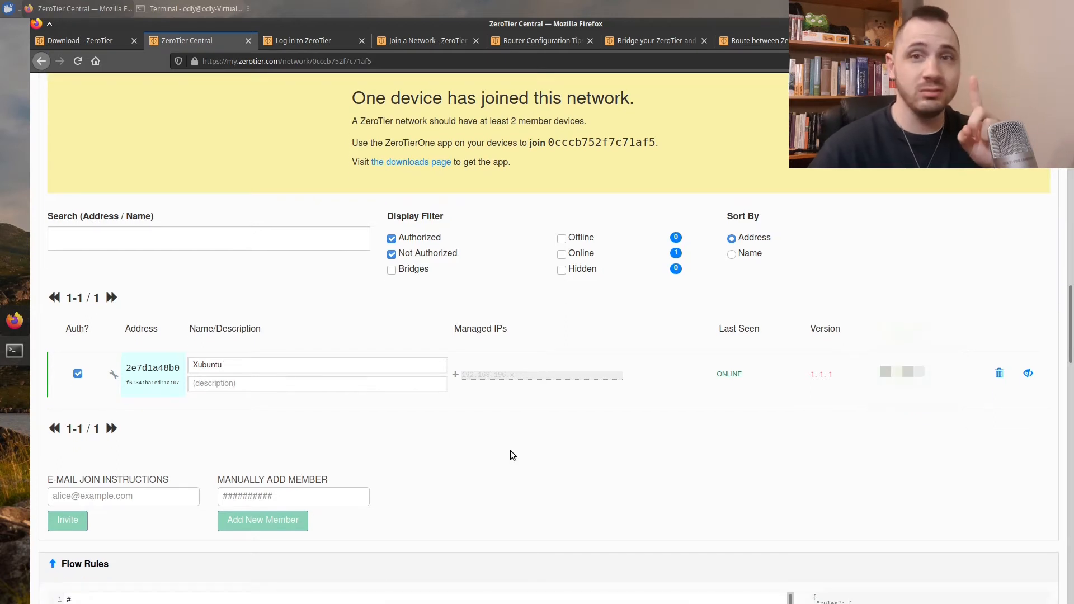
scroll(507, 455, down, 3)
scroll(507, 455, up, 5)
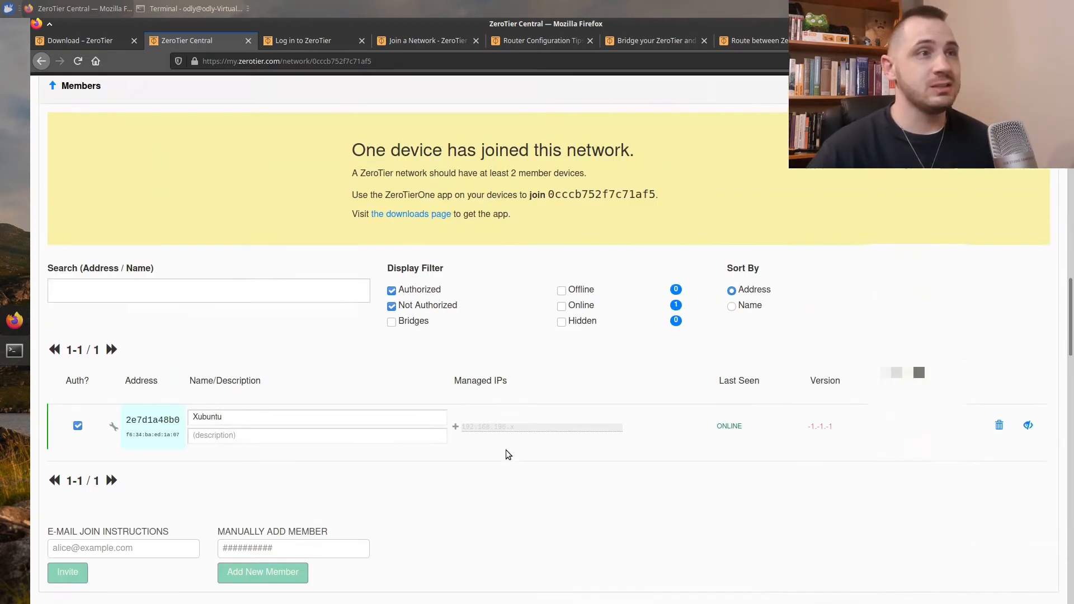
drag(361, 185, 626, 190)
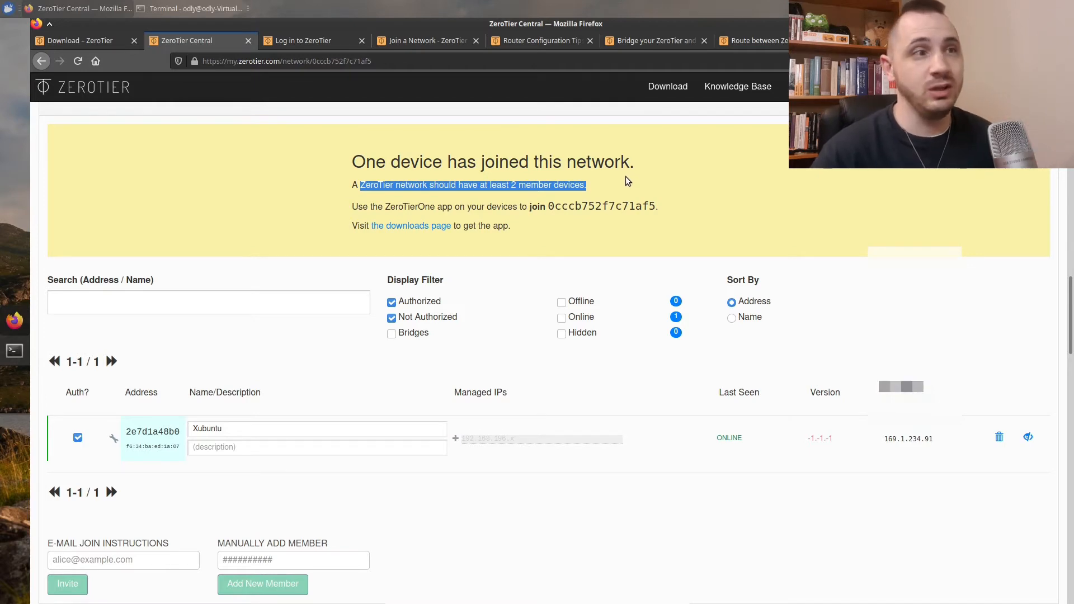
scroll(548, 411, up, 5)
scroll(546, 403, up, 15)
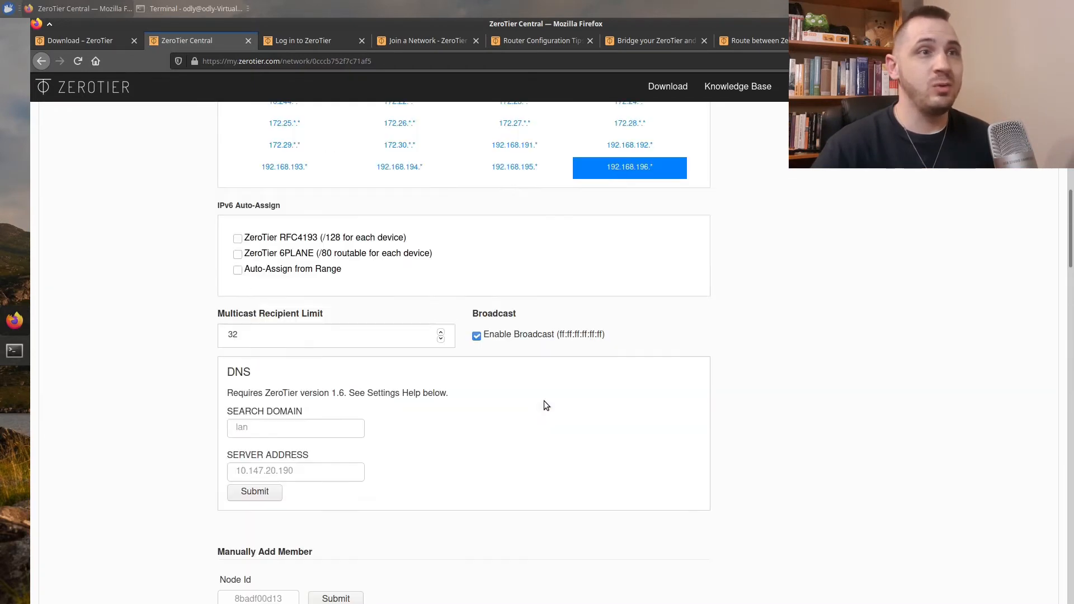
scroll(542, 392, up, 3)
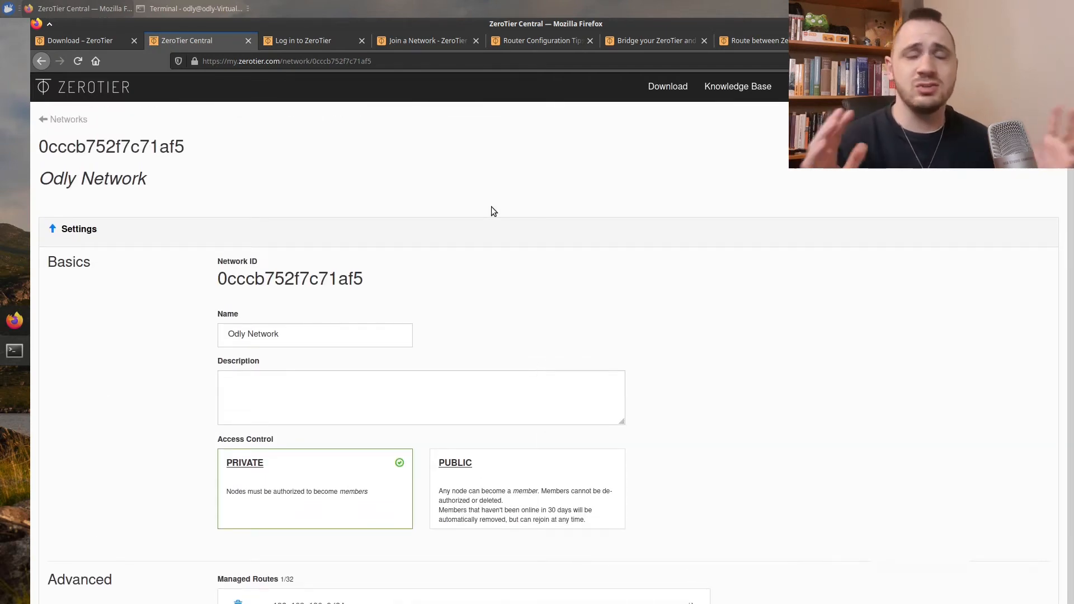
scroll(491, 207, down, 1)
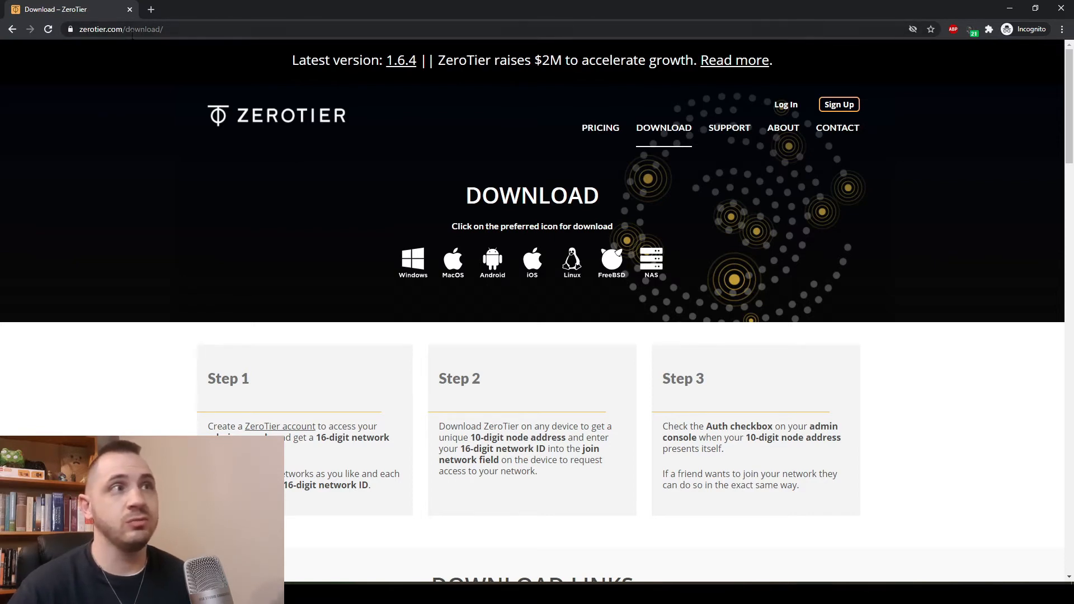
Scroll the ZeroTier download page down to the Download Links section
scroll(480, 322, down, 4)
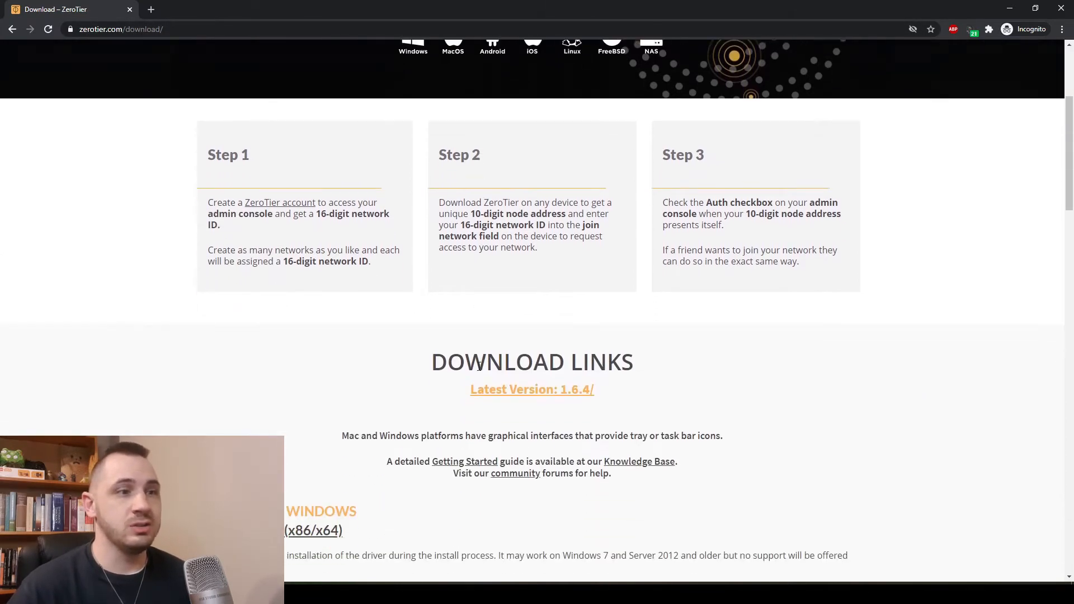
scroll(480, 328, up, 3)
scroll(601, 369, down, 6)
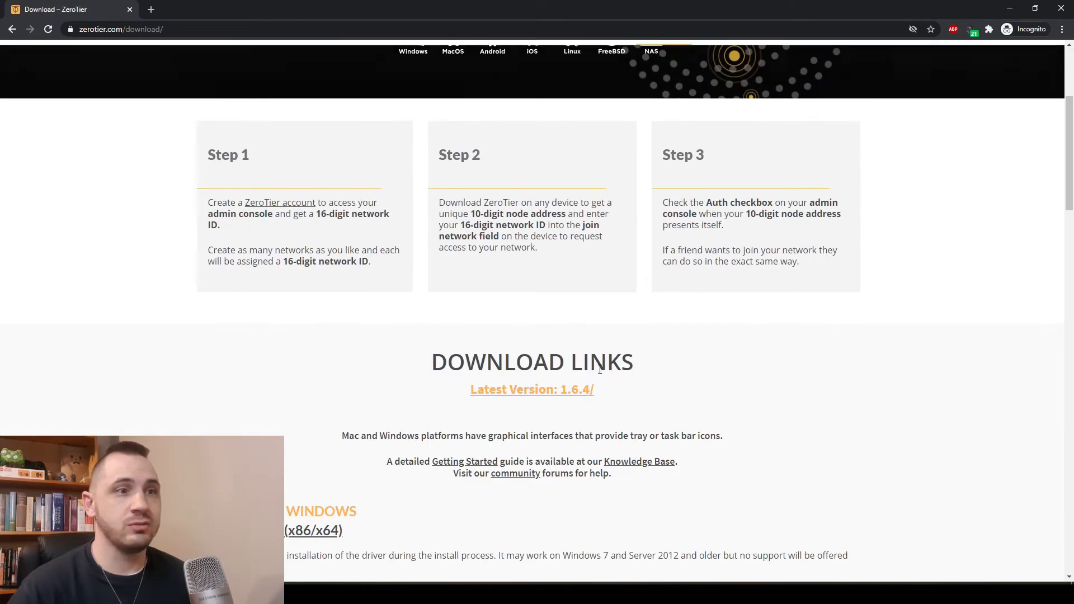
scroll(601, 370, down, 2)
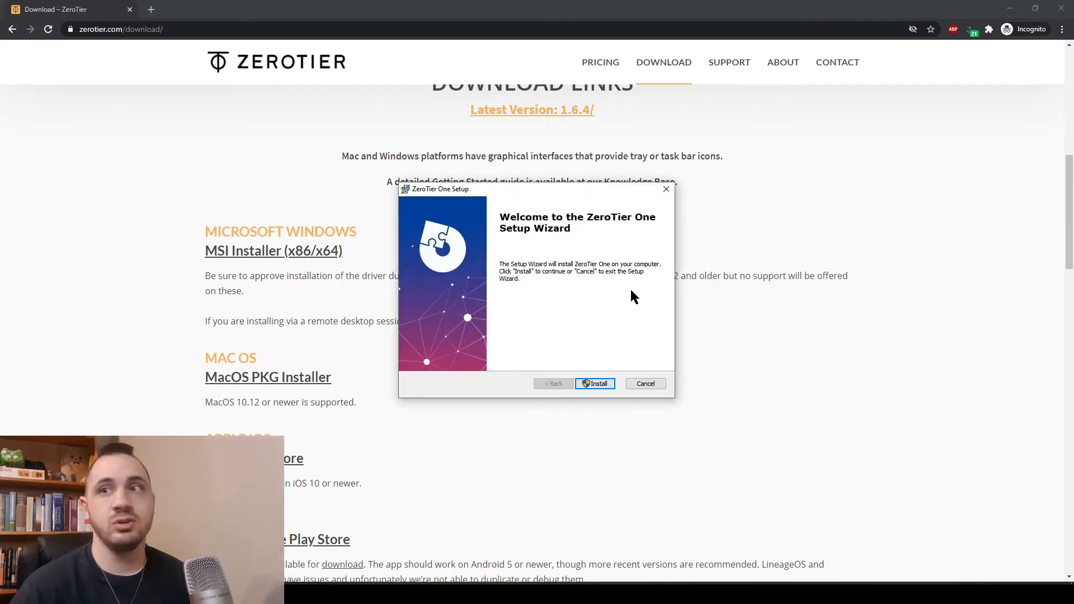
Start the ZeroTier One installation from the Setup Wizard and let it finish
click(594, 384)
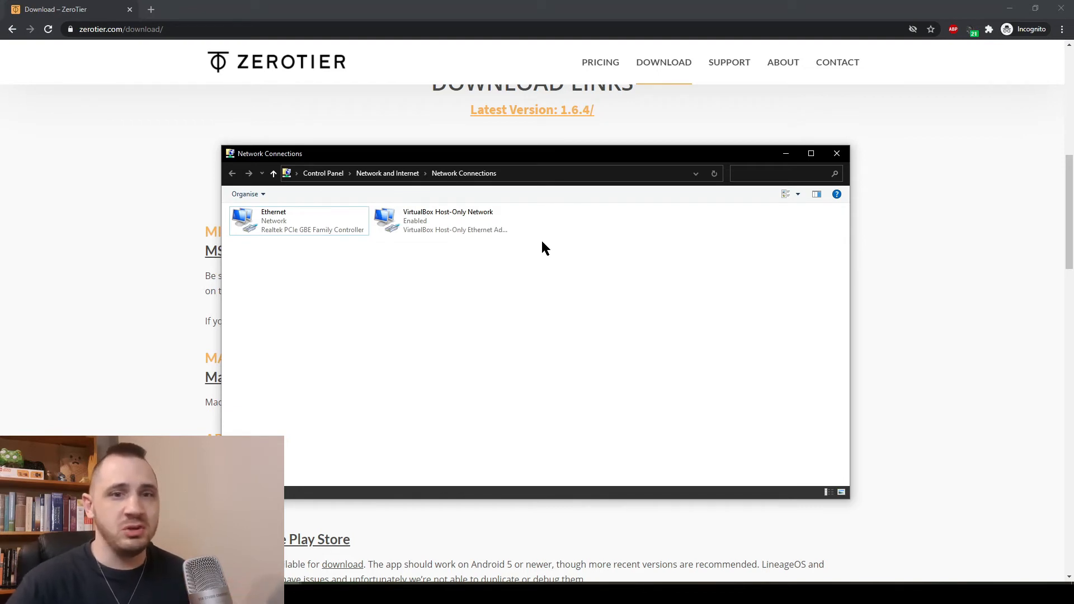
right_click(927, 592)
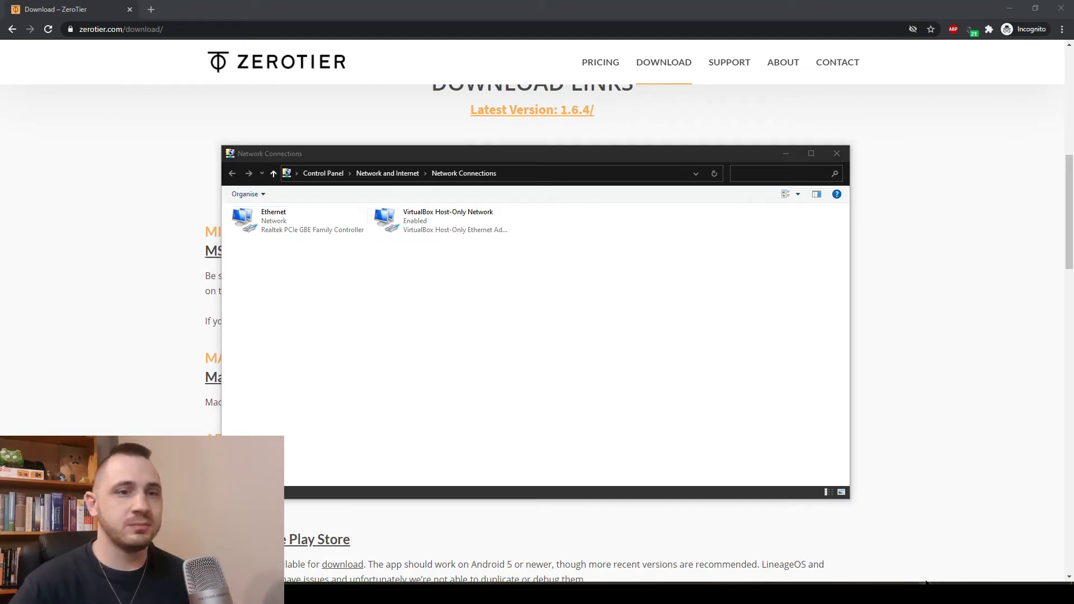
click(954, 567)
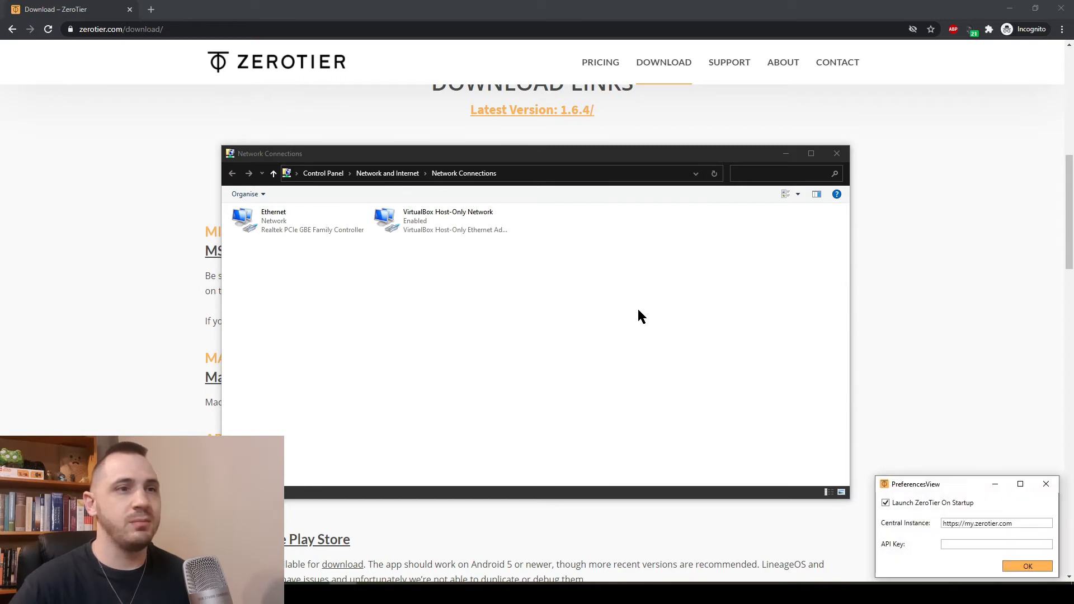
drag(934, 489, 489, 273)
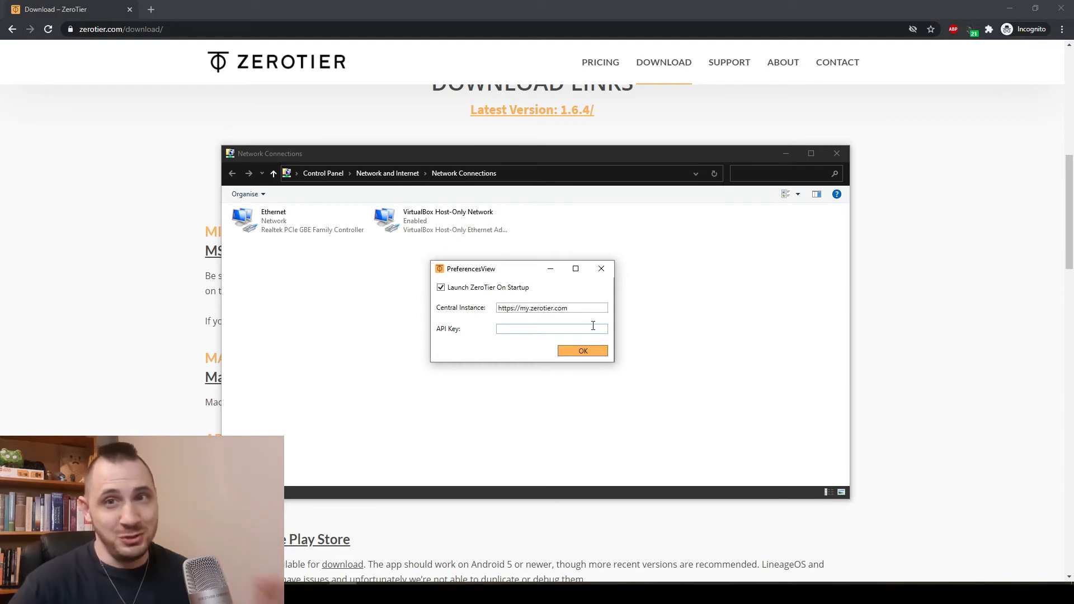
click(595, 353)
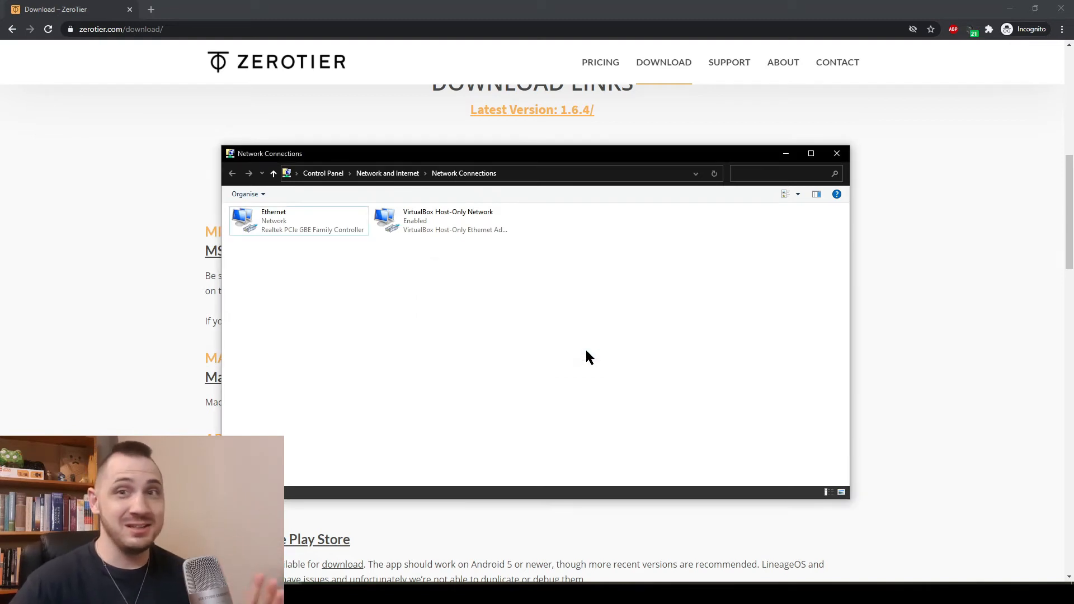
click(926, 594)
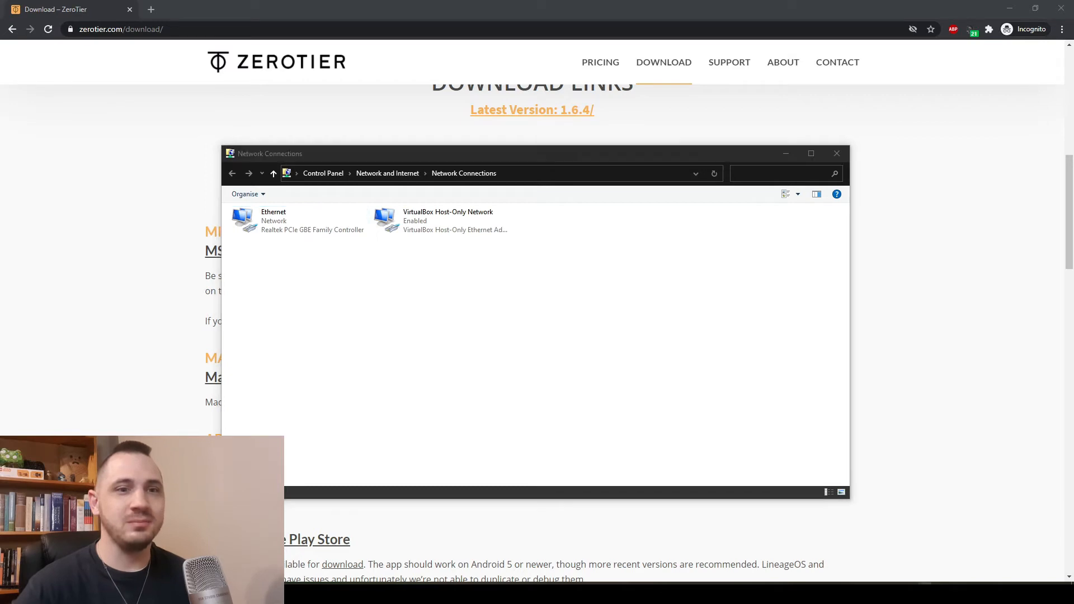
right_click(932, 559)
click(938, 553)
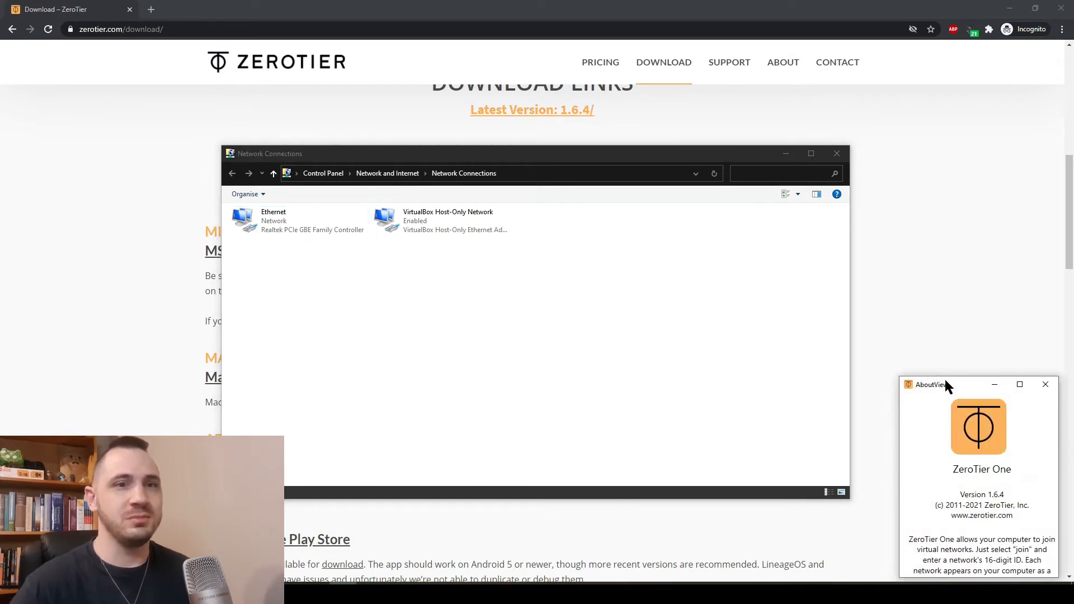
drag(947, 384, 486, 236)
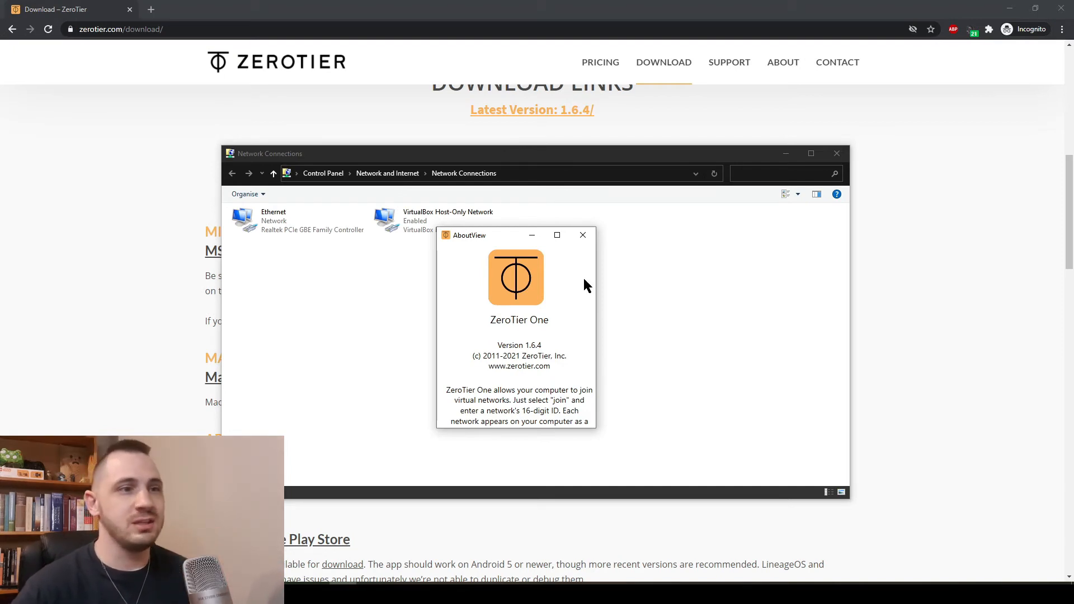
click(582, 235)
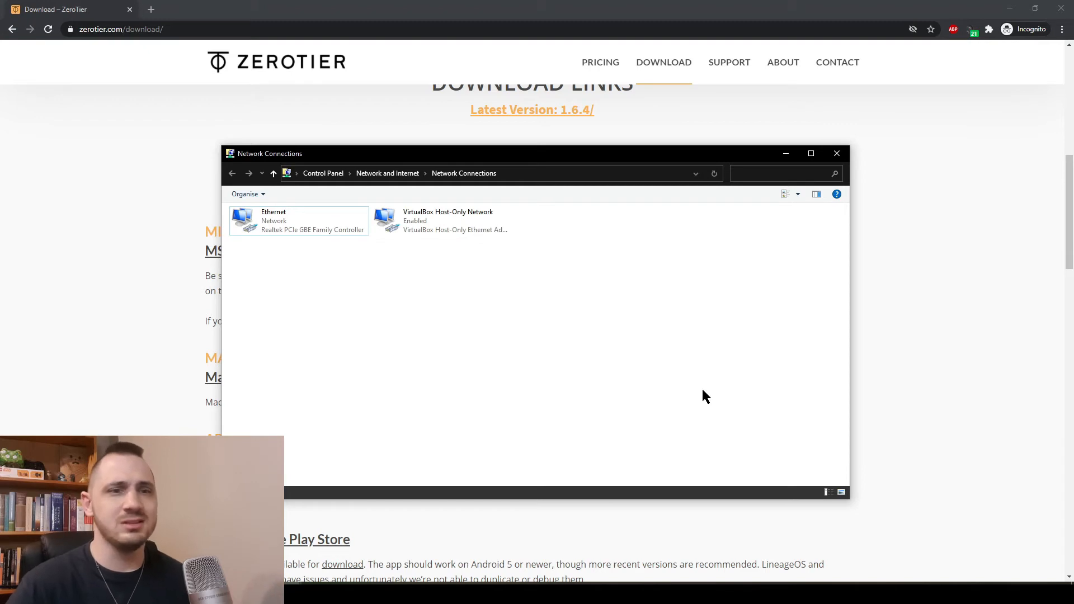
Check ZeroTier's joined-networks list from the tray icon, close it, and bring back the tray menu
click(951, 592)
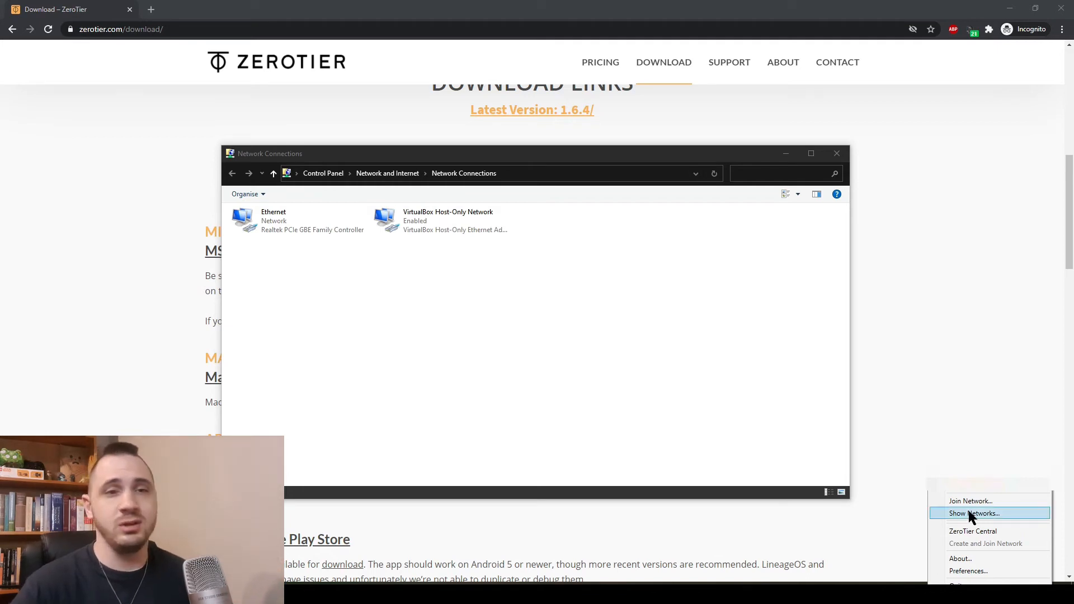
click(972, 514)
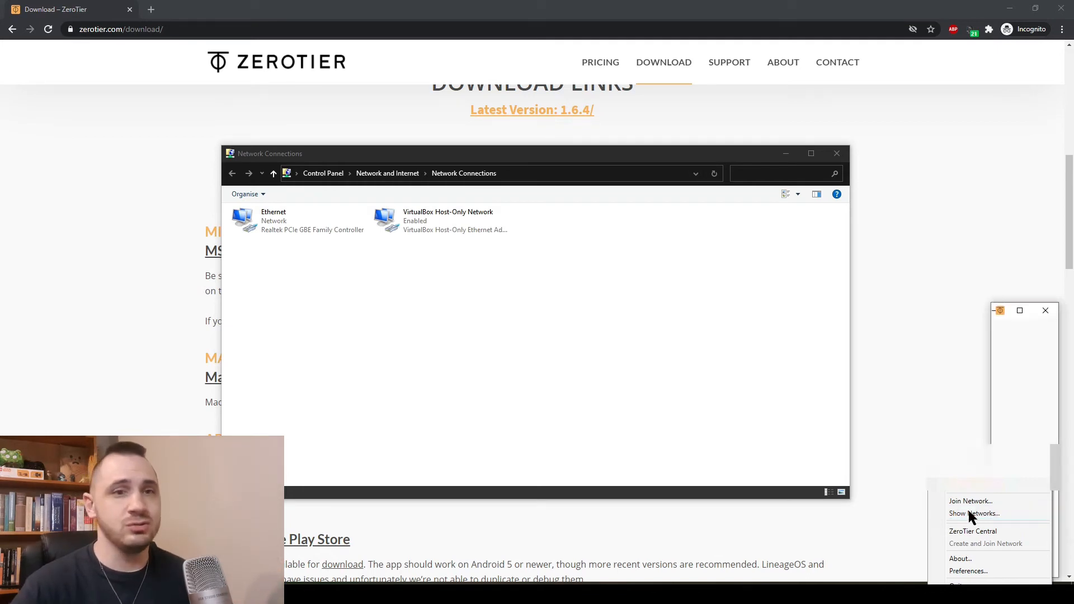
click(1047, 316)
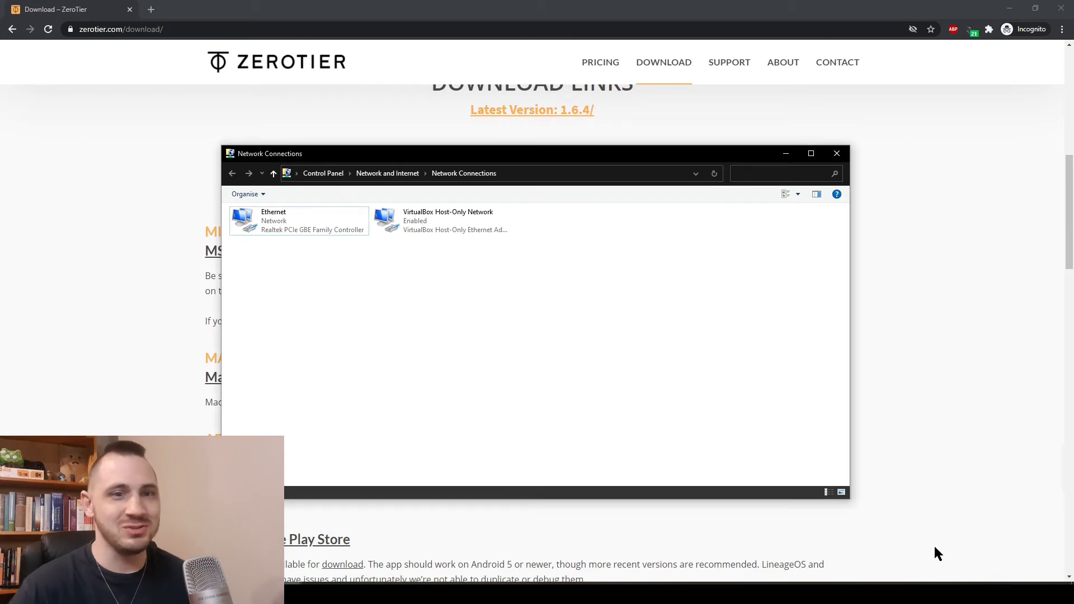
click(927, 582)
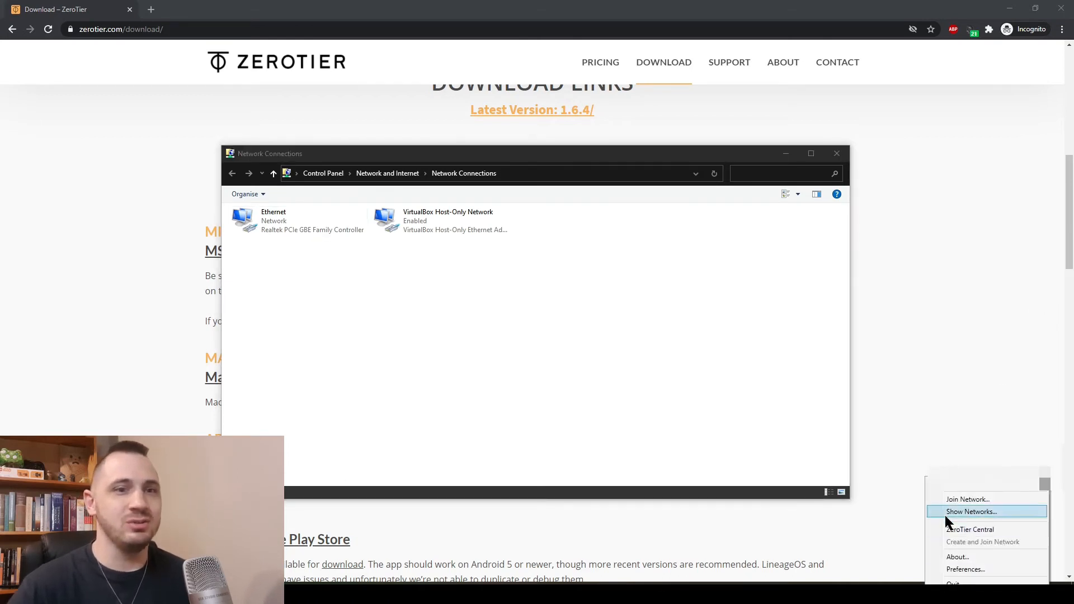
click(954, 499)
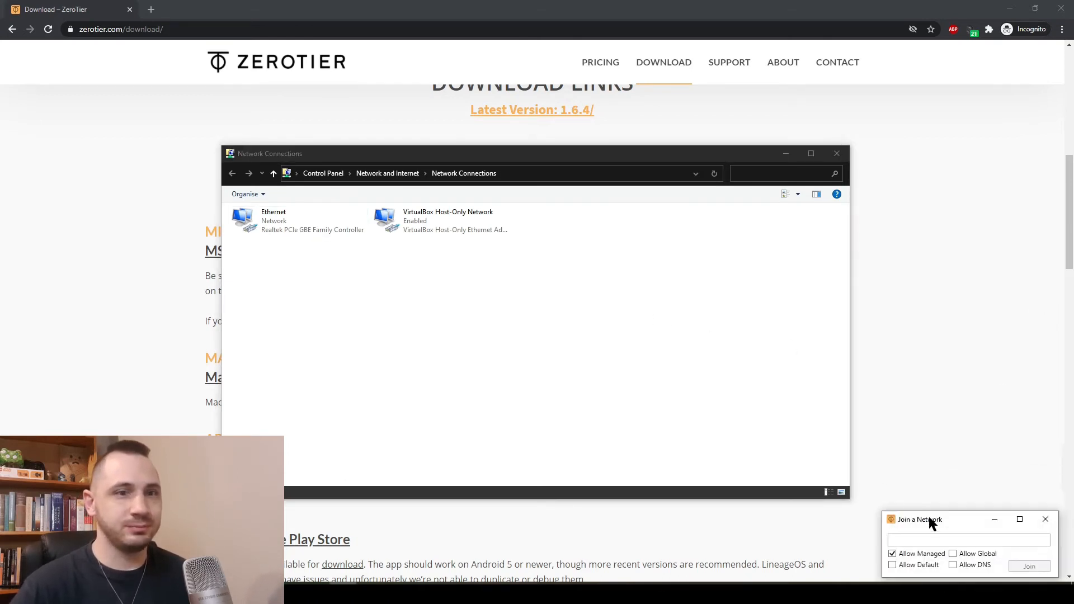
drag(930, 520, 931, 486)
drag(830, 444, 828, 400)
drag(944, 404, 521, 283)
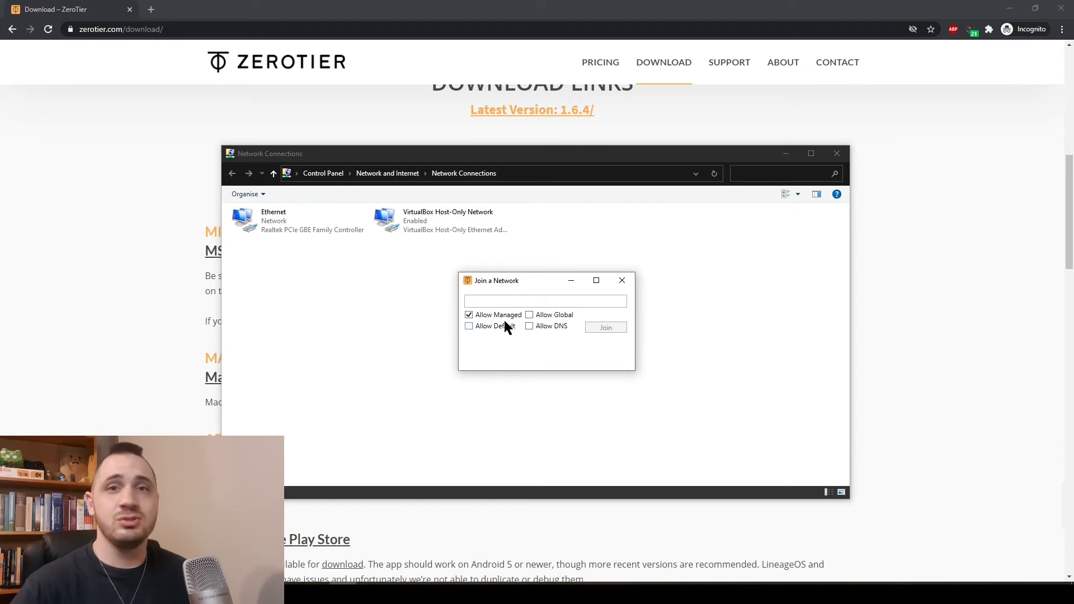
click(496, 300)
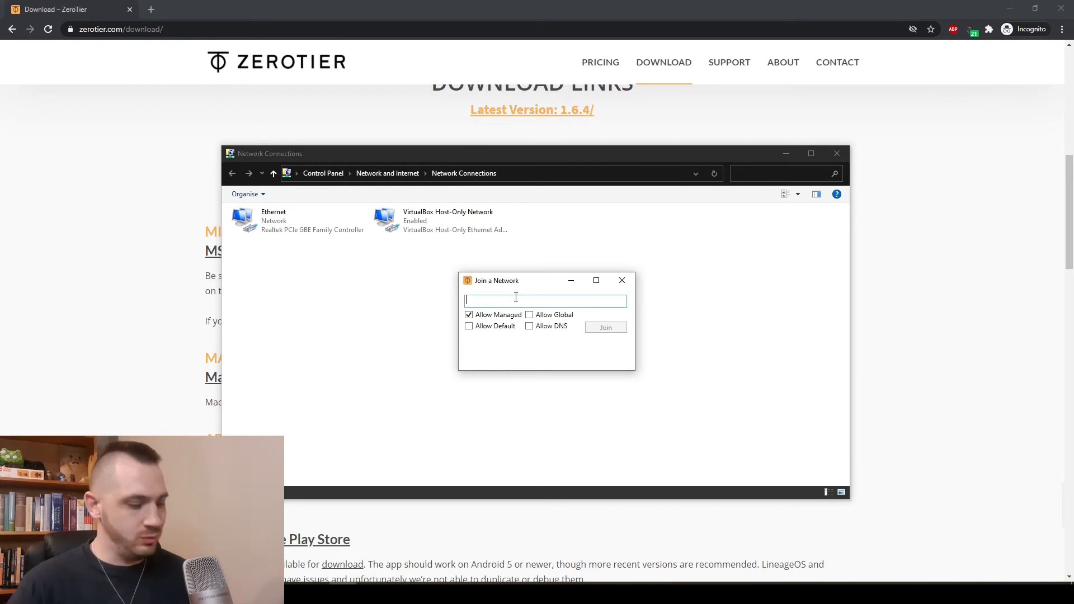
text(0cccb752fc71af5)
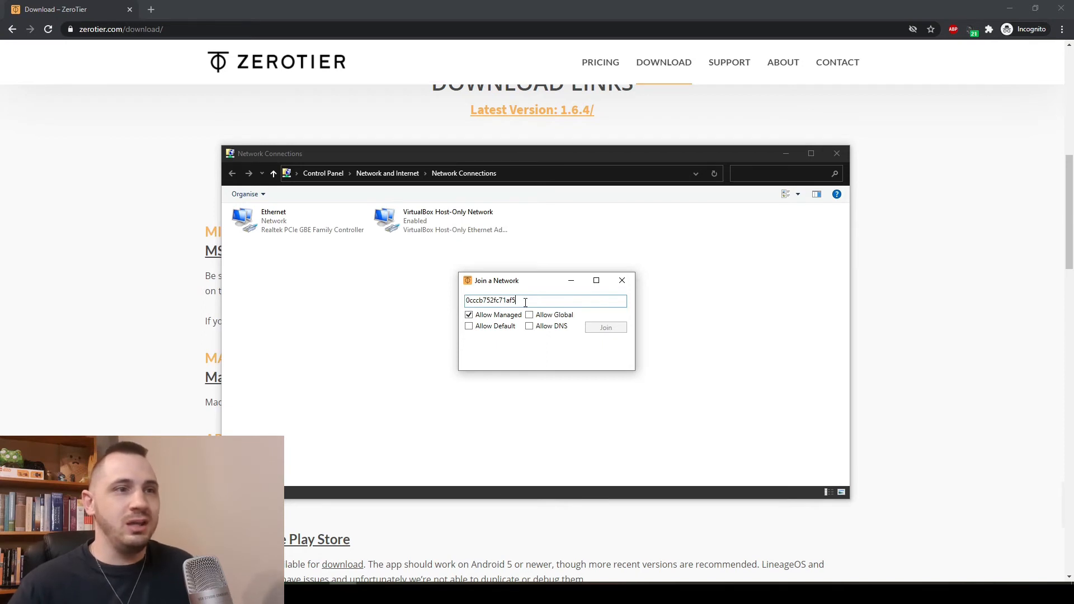
key(Tab)
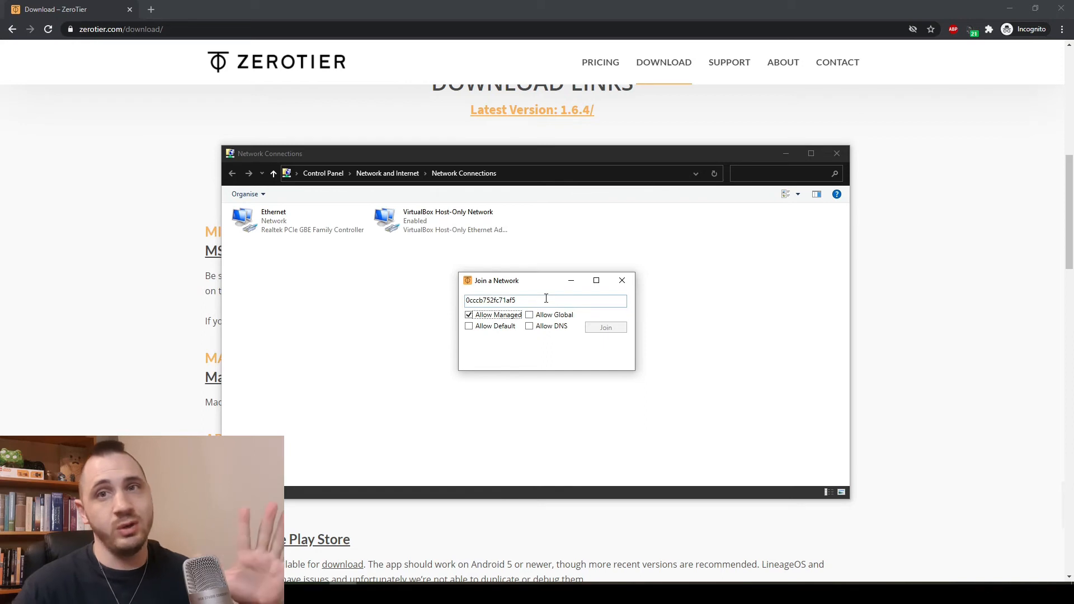
click(622, 280)
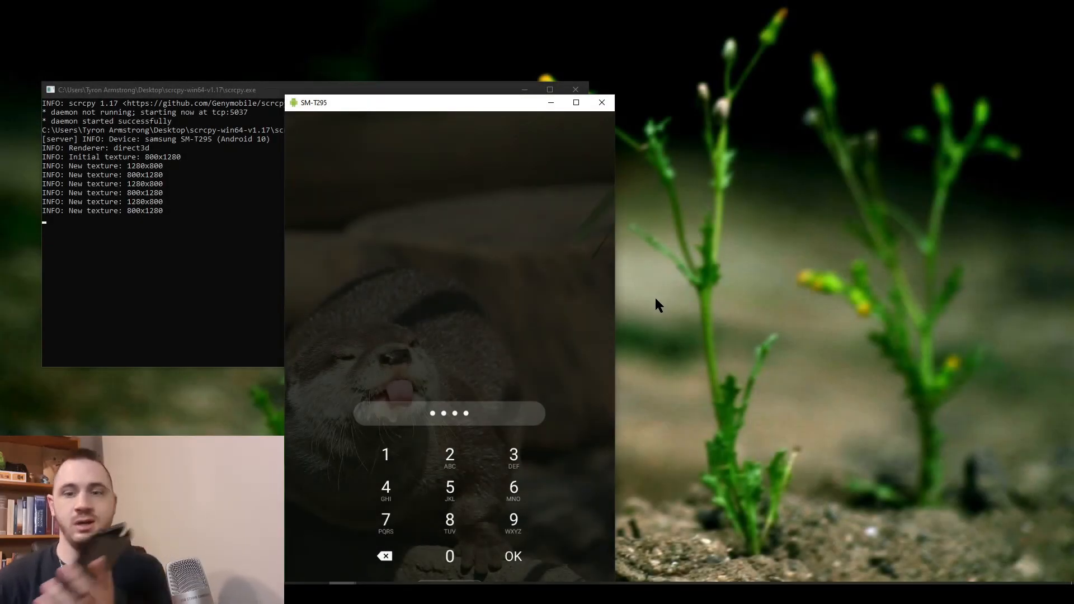
Submit the tablet's unlock PIN and drag the scrcpy window larger
key(Return)
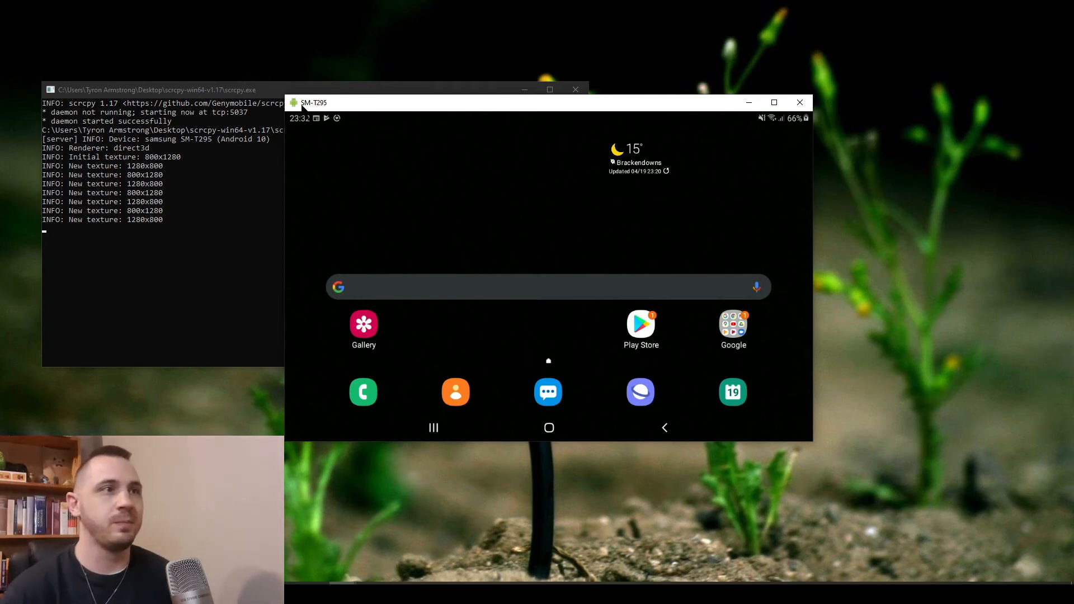
drag(287, 95, 183, 41)
Search the Play Store for 'zero tier' and open the ZeroTier One app
click(601, 305)
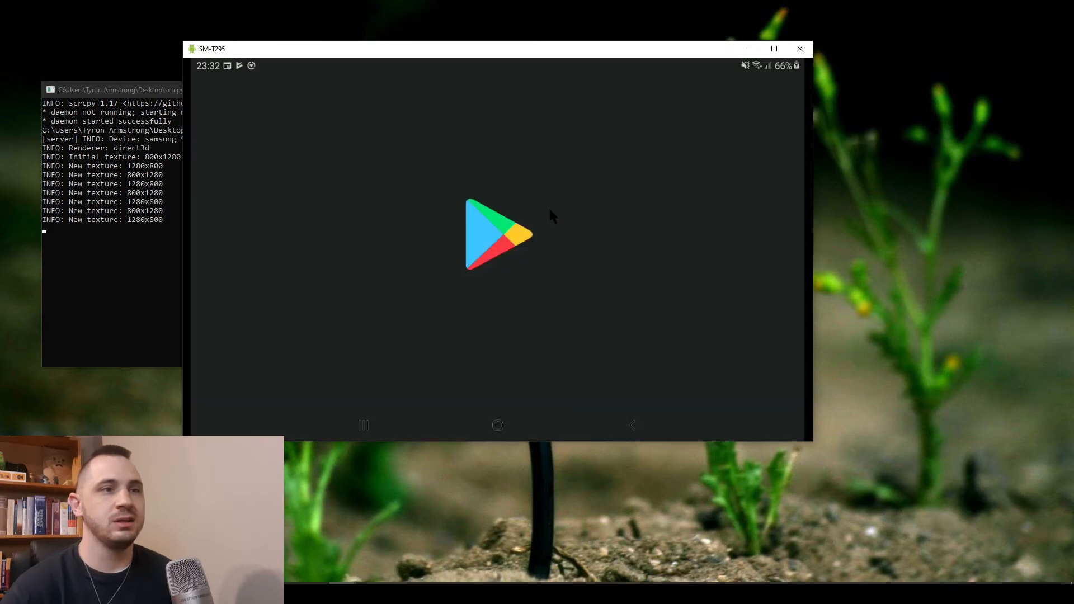
click(371, 100)
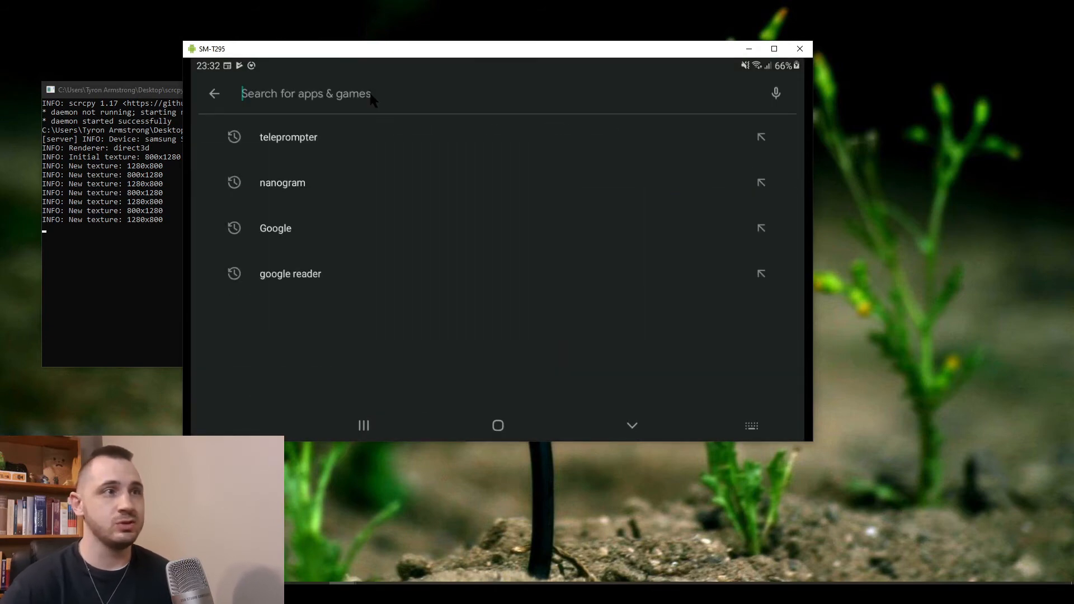
text(zero )
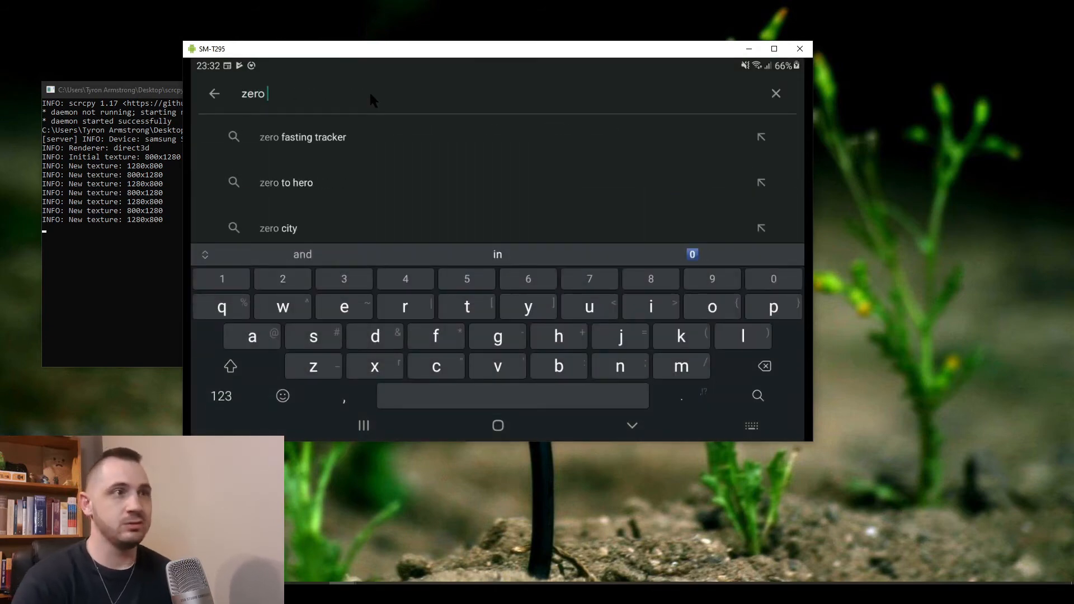
text(tier)
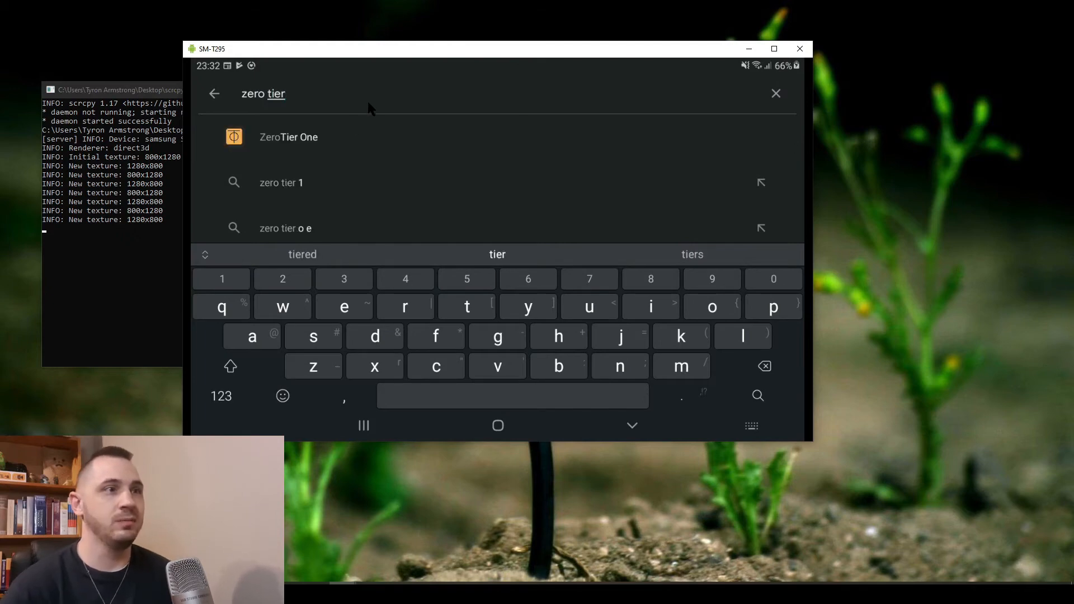
click(266, 140)
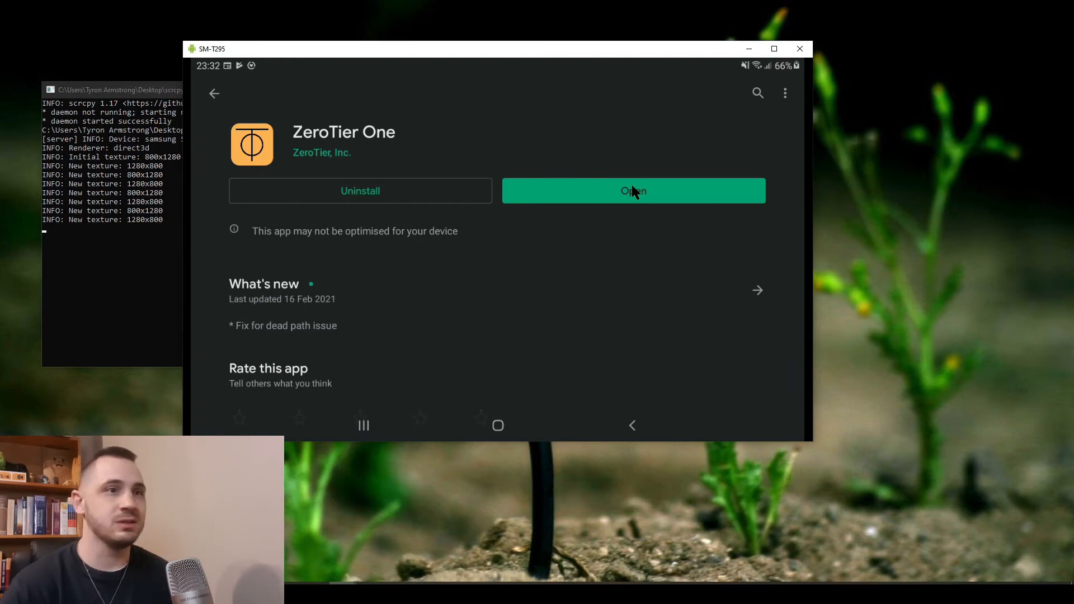
click(635, 190)
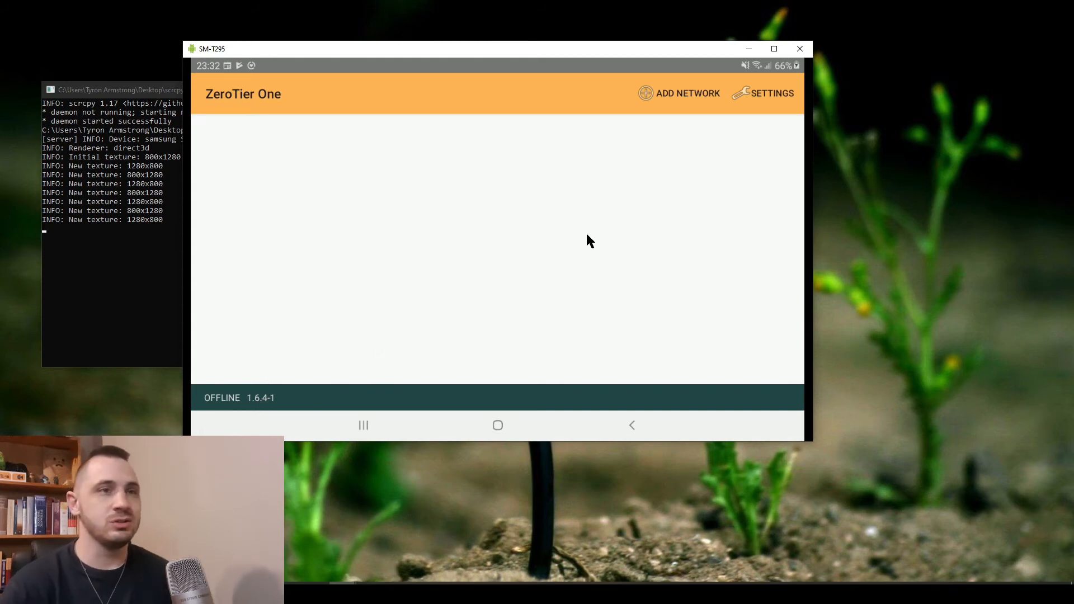
Add network 0cccb752f7c71af5 by pasting its ID, keeping the No DNS option
click(662, 96)
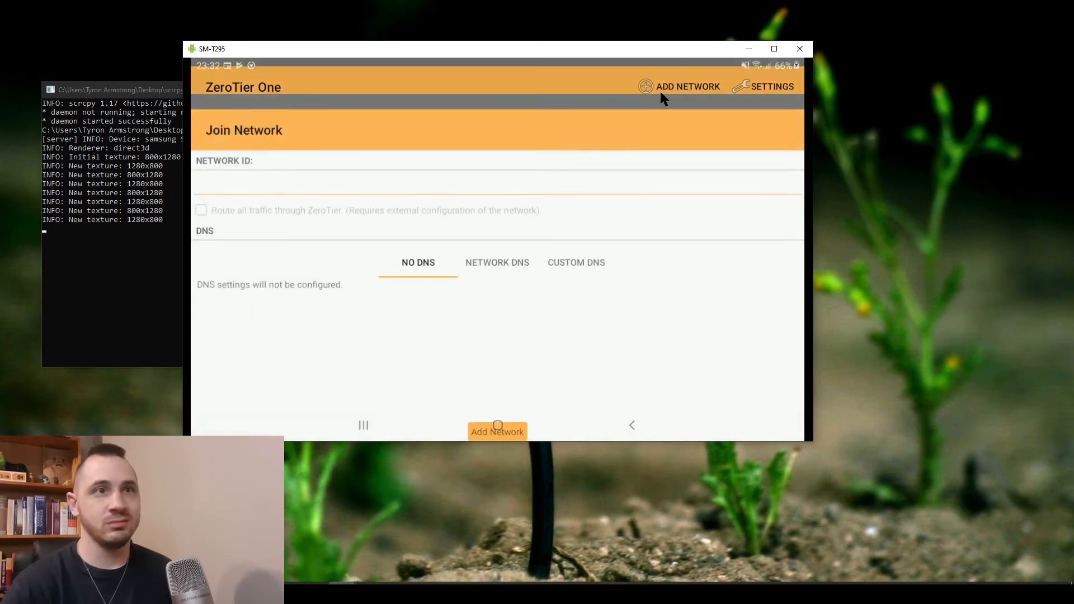
click(315, 151)
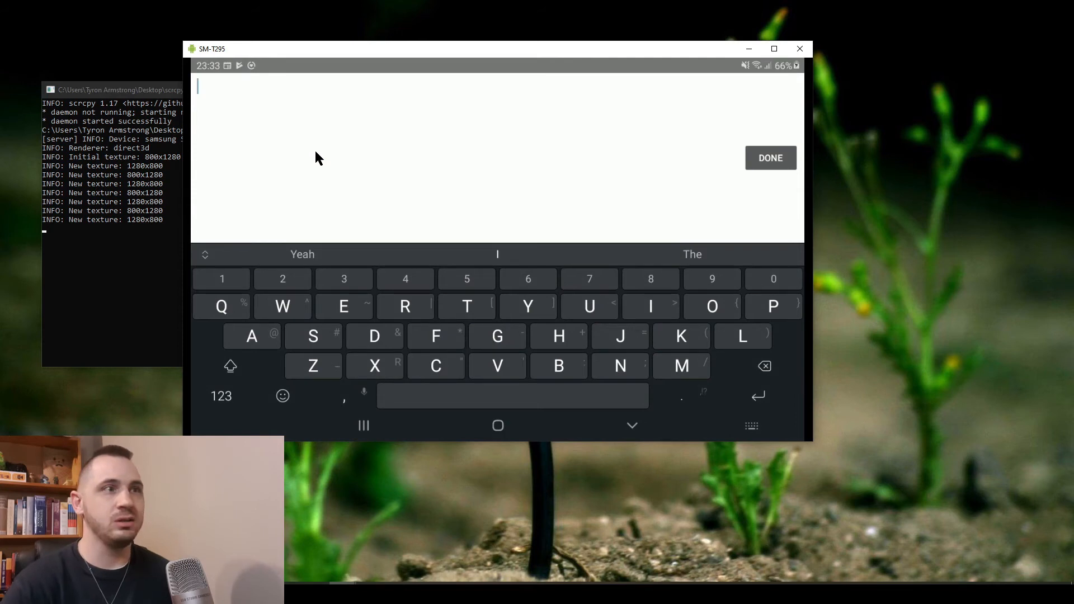
text(0cccb752f7c71af5)
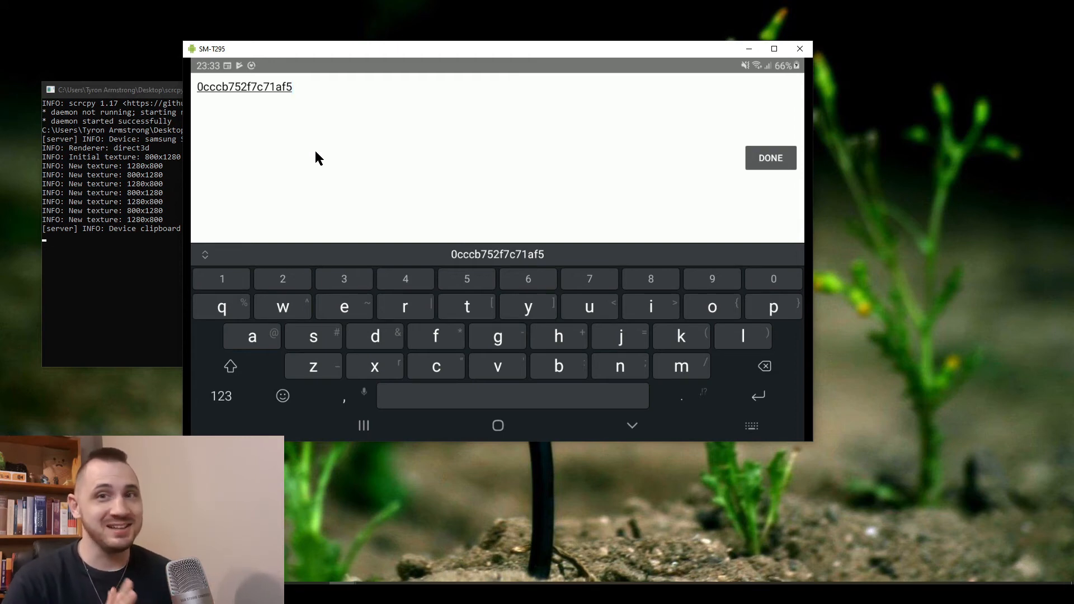
click(771, 158)
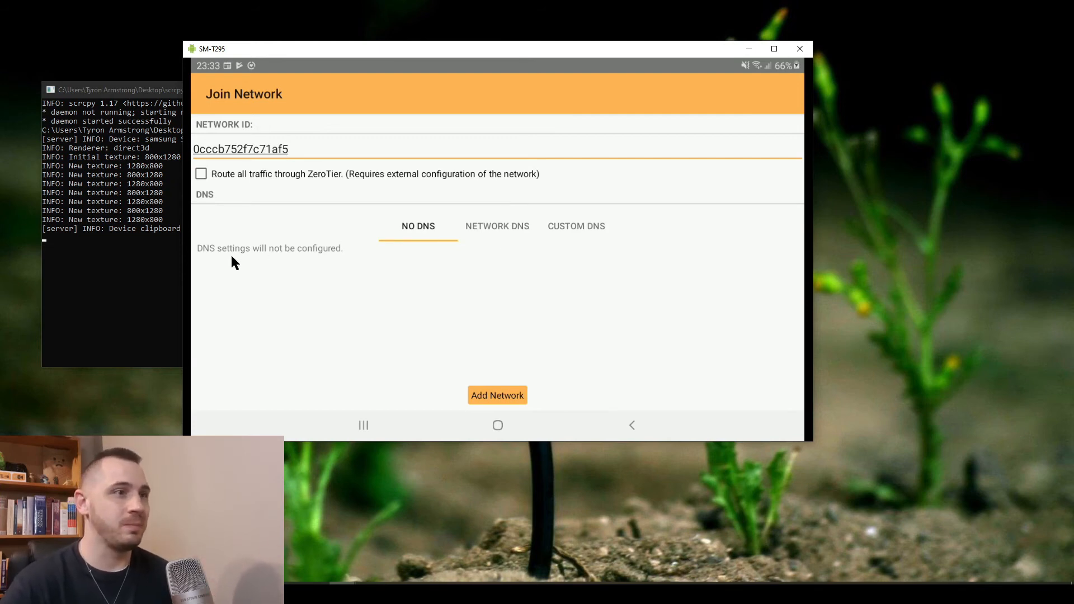
click(509, 227)
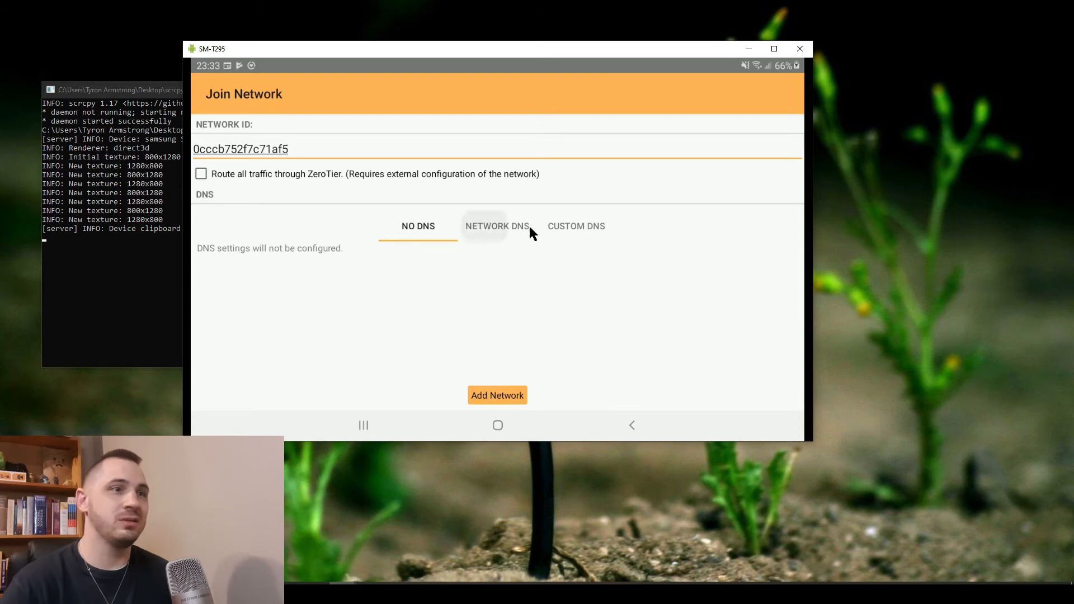
click(562, 230)
click(410, 226)
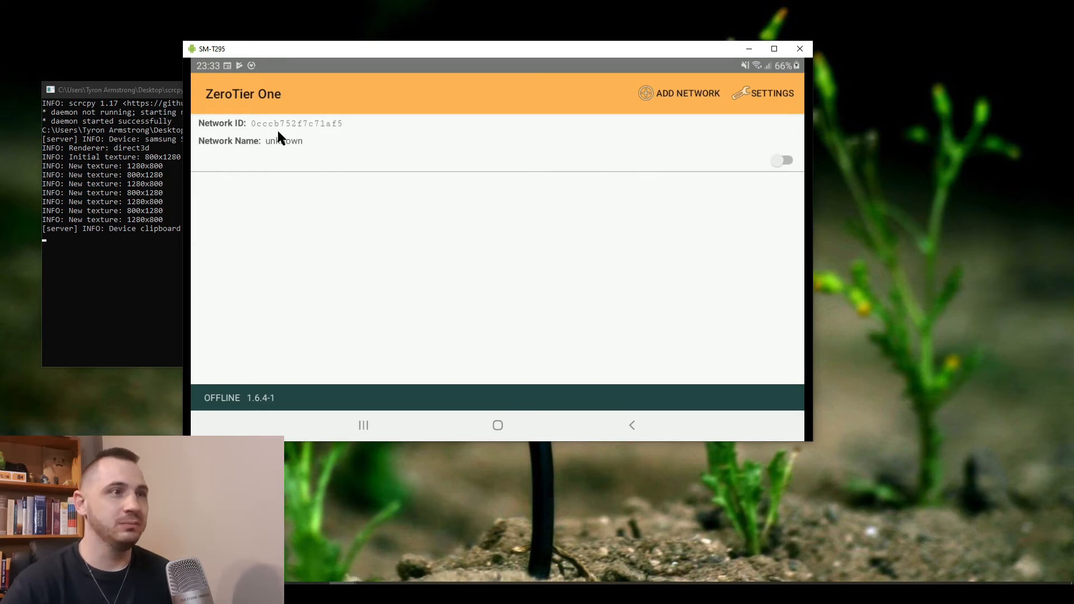
click(751, 100)
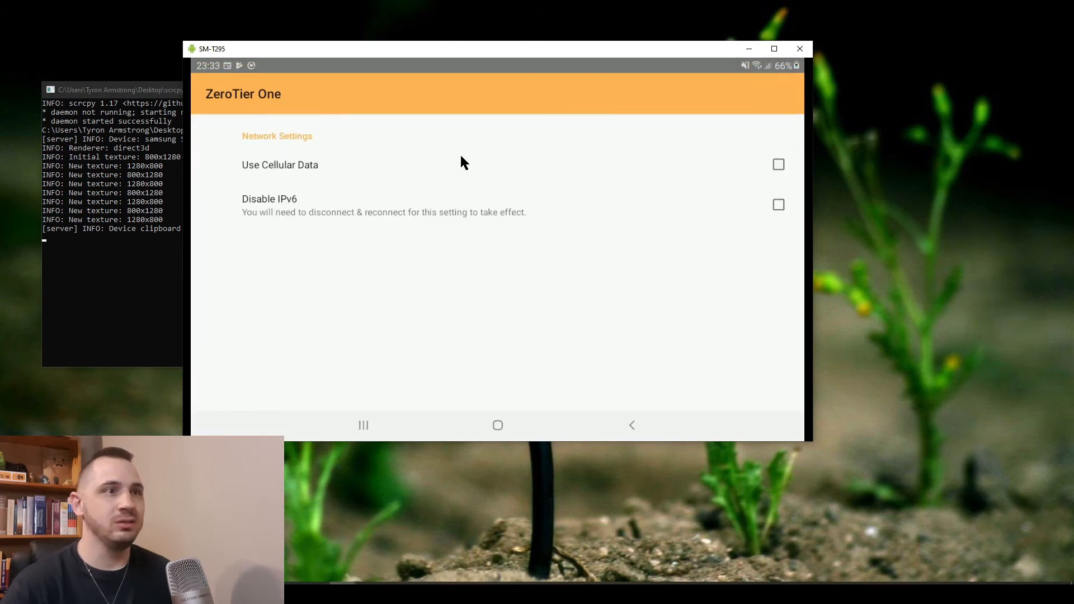
click(773, 164)
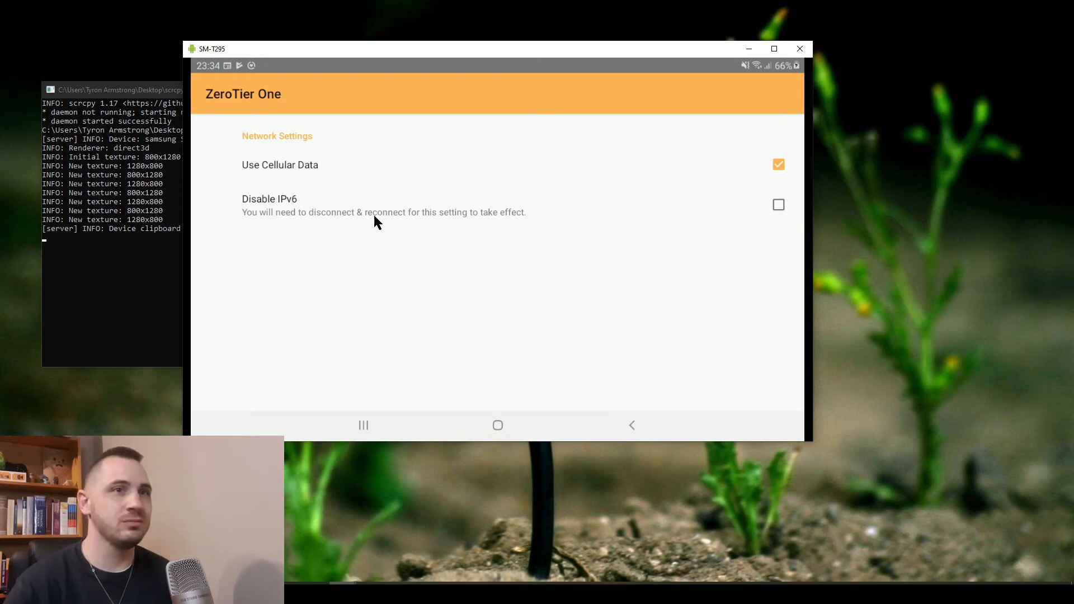
click(635, 426)
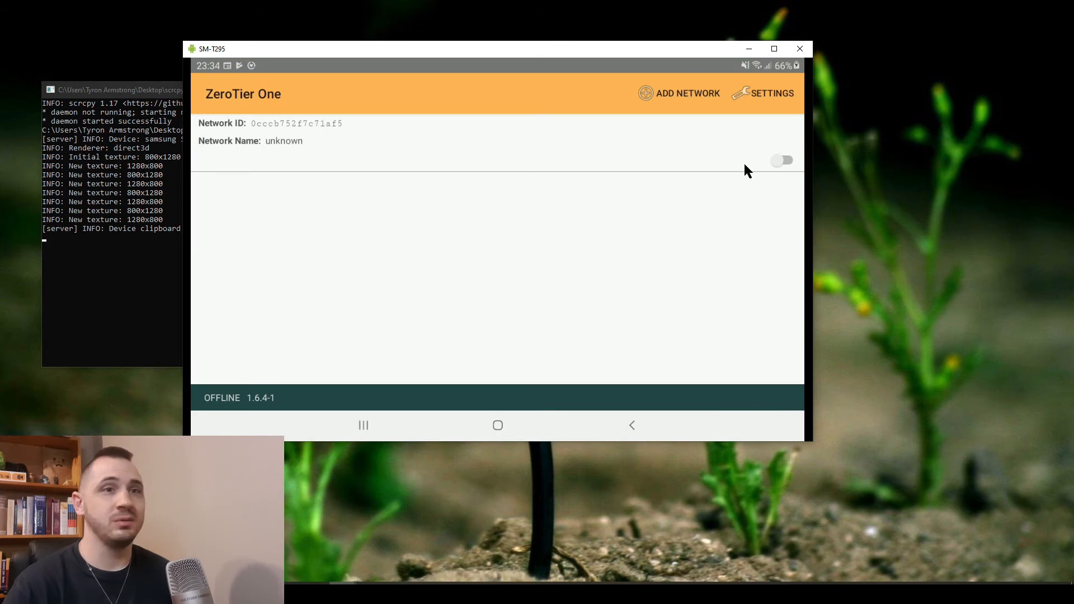
click(783, 160)
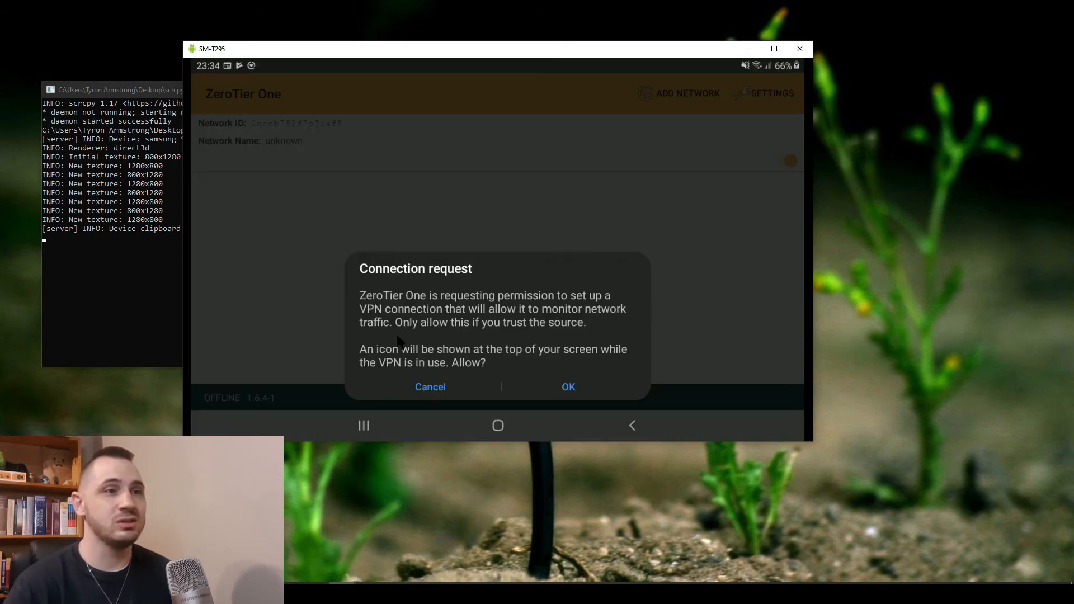
Accept Android's VPN connection request, then bring up ZeroTier Central's page menu to reload
click(568, 388)
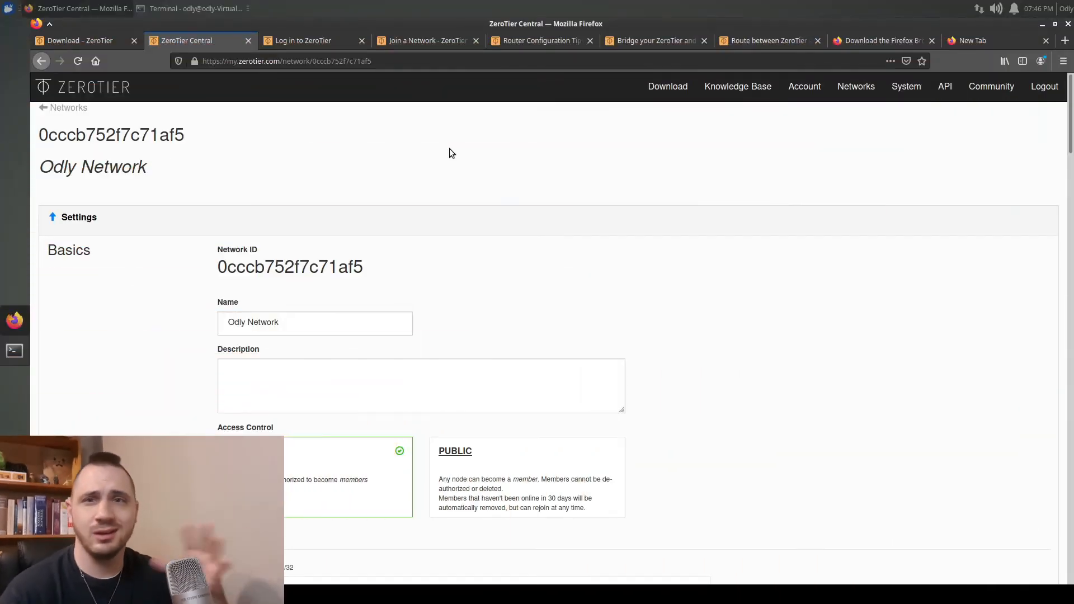
right_click(450, 149)
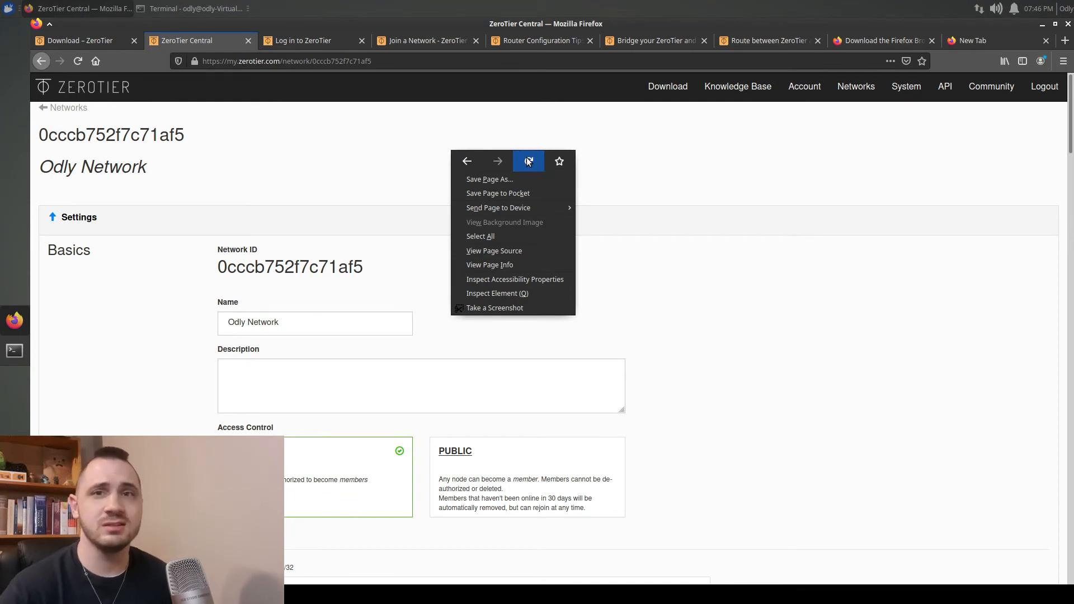
Reload the network page and authorize the first and third members in the Members list
click(528, 161)
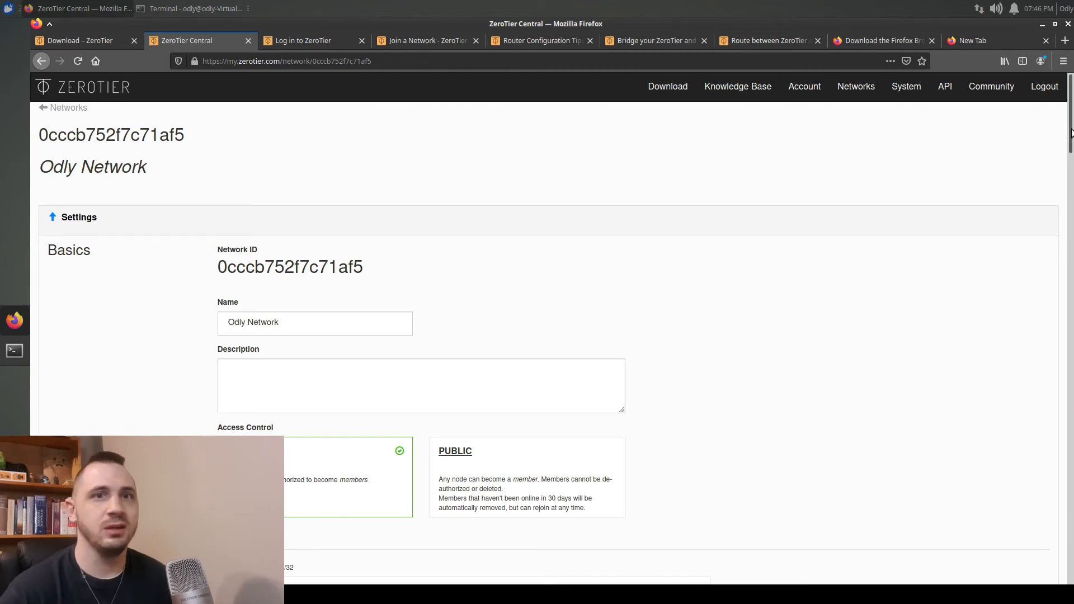
drag(1066, 141, 1054, 334)
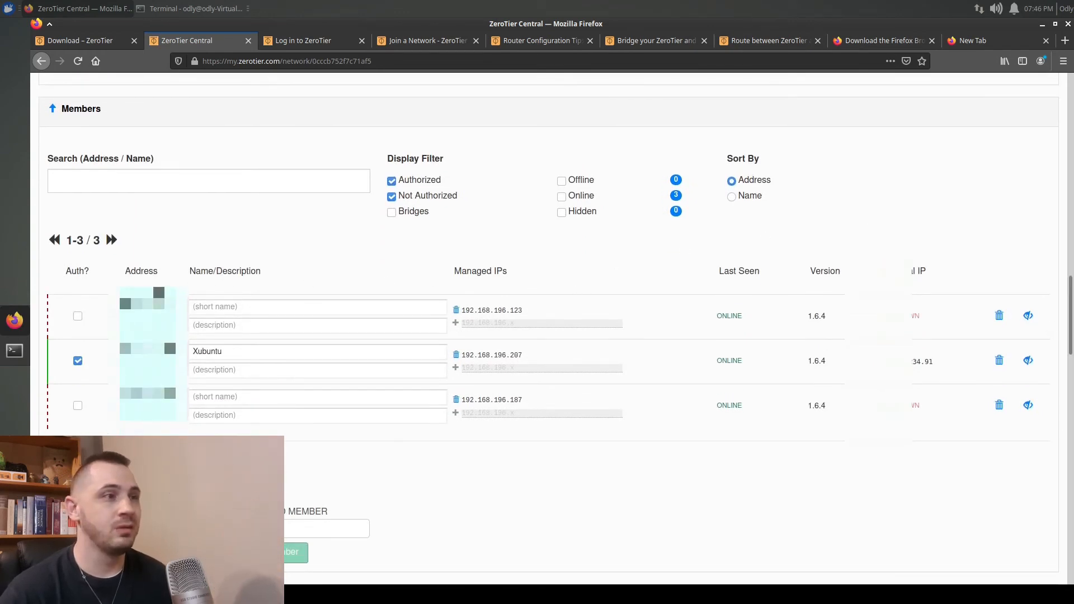
click(78, 318)
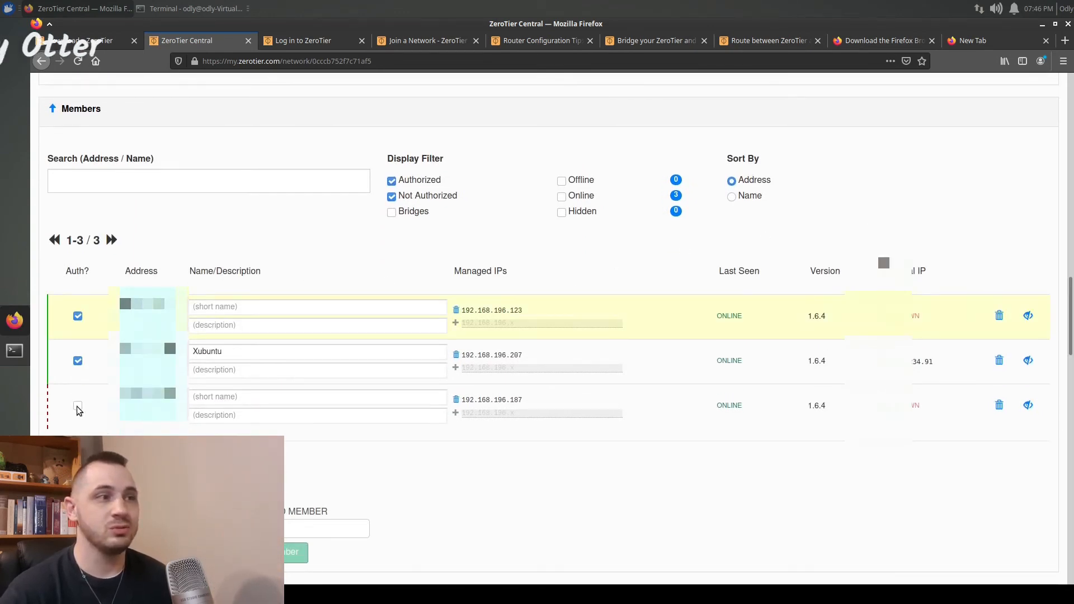
click(77, 408)
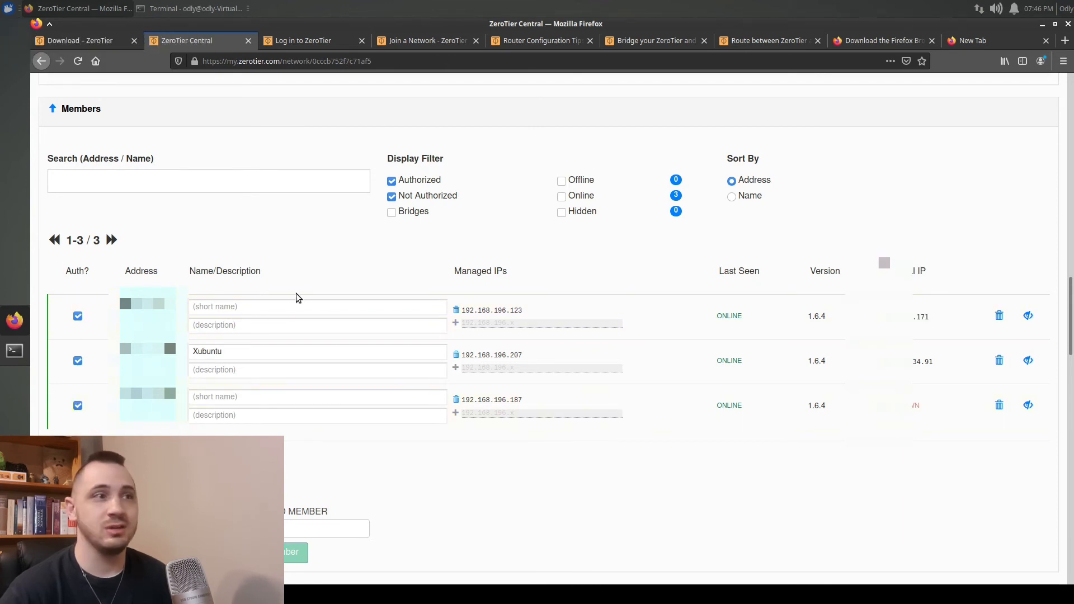
Name the newly authorized members 'tab' and 'win'
click(288, 308)
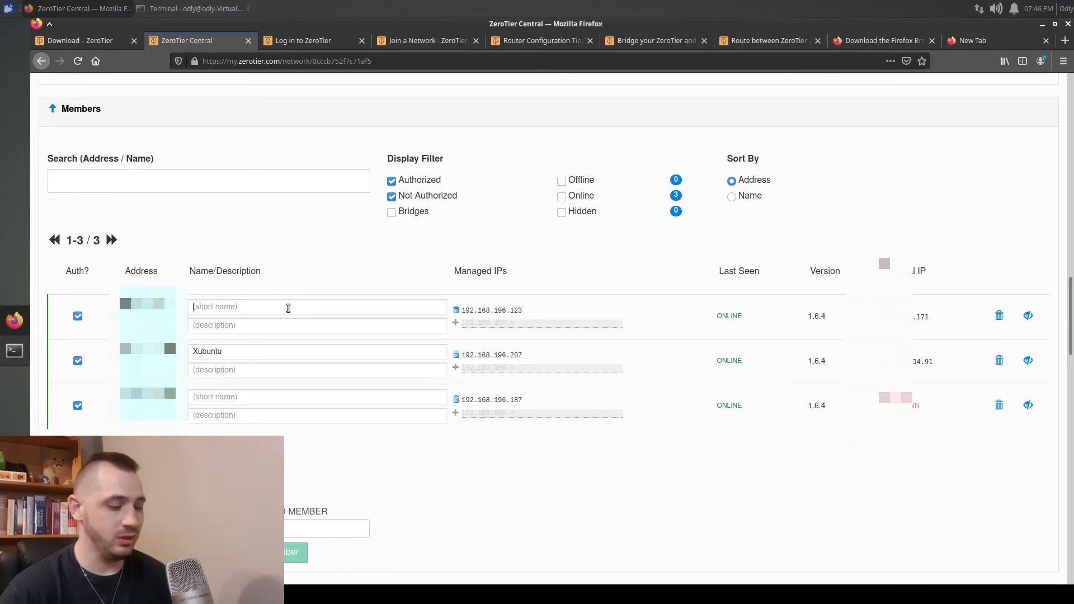
text(tab)
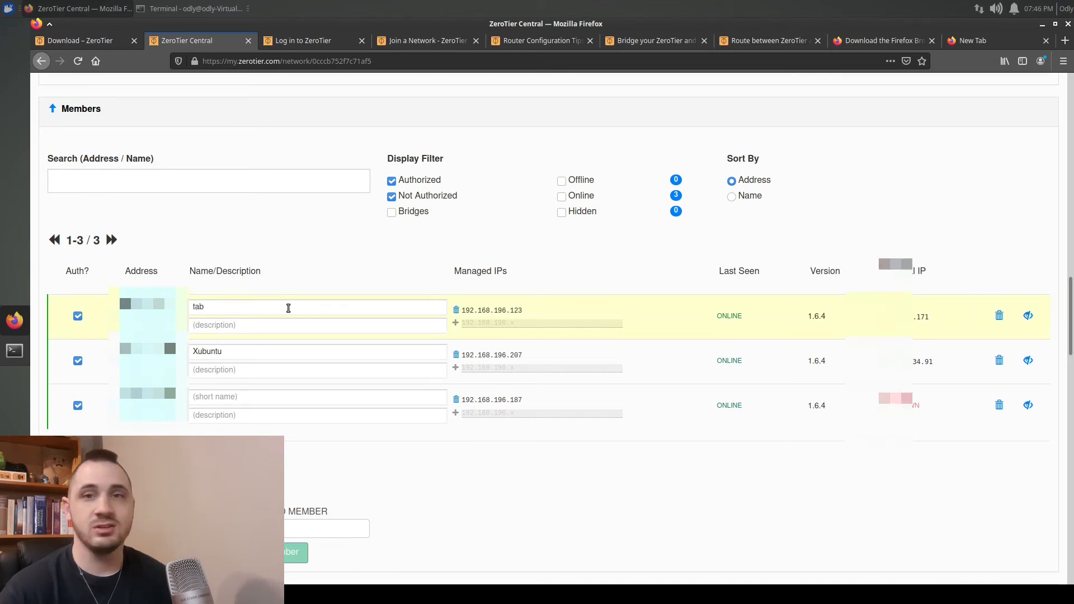
click(225, 400)
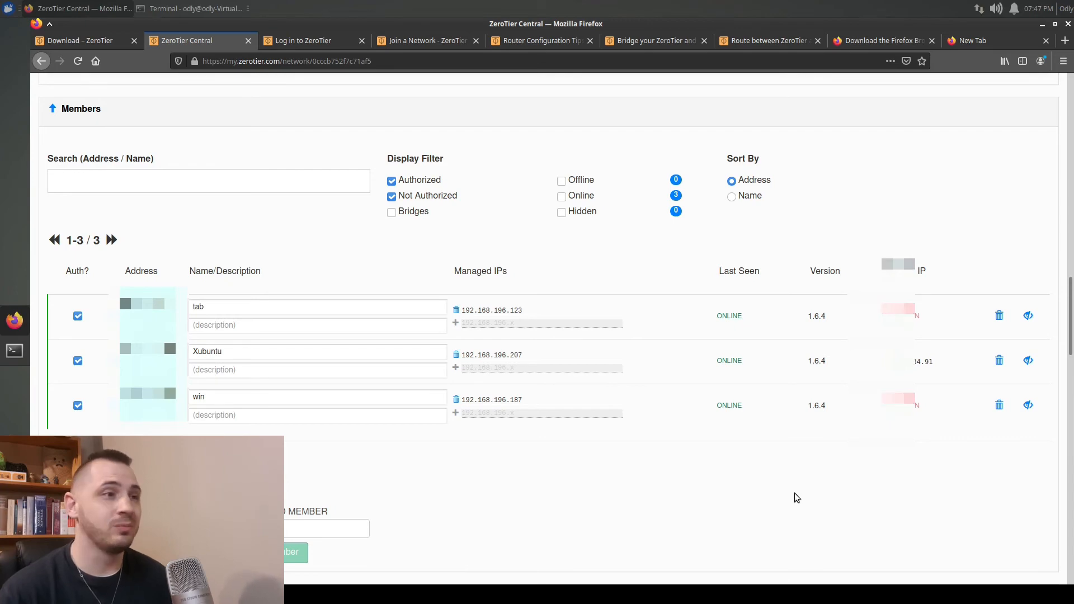
scroll(764, 411, up, 3)
scroll(764, 411, up, 7)
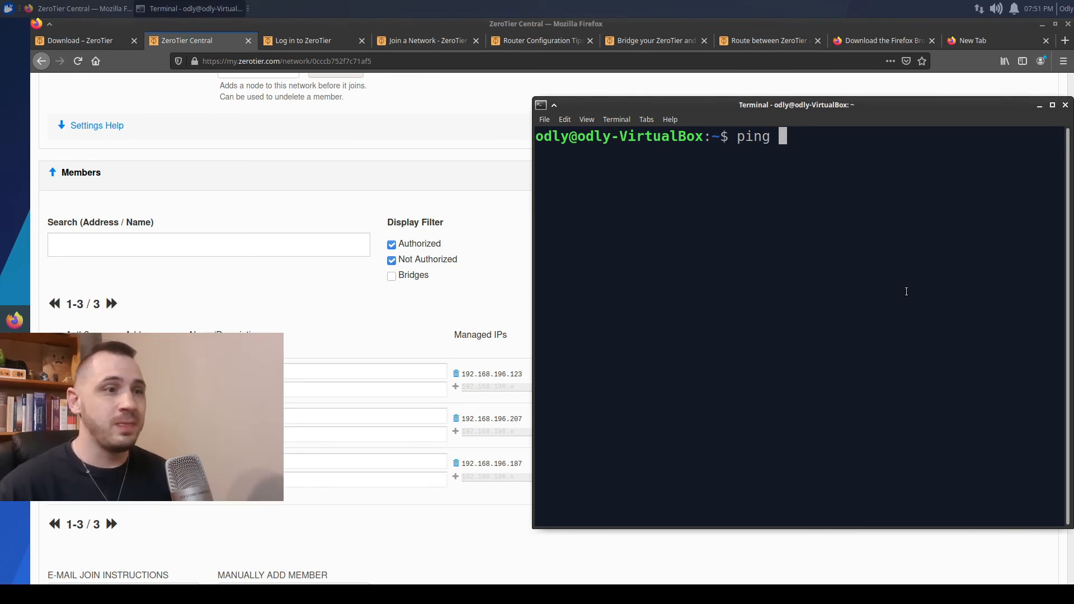
Ping the tablet at 192.168.196.123 and stop it after the replies arrive
text(192.168)
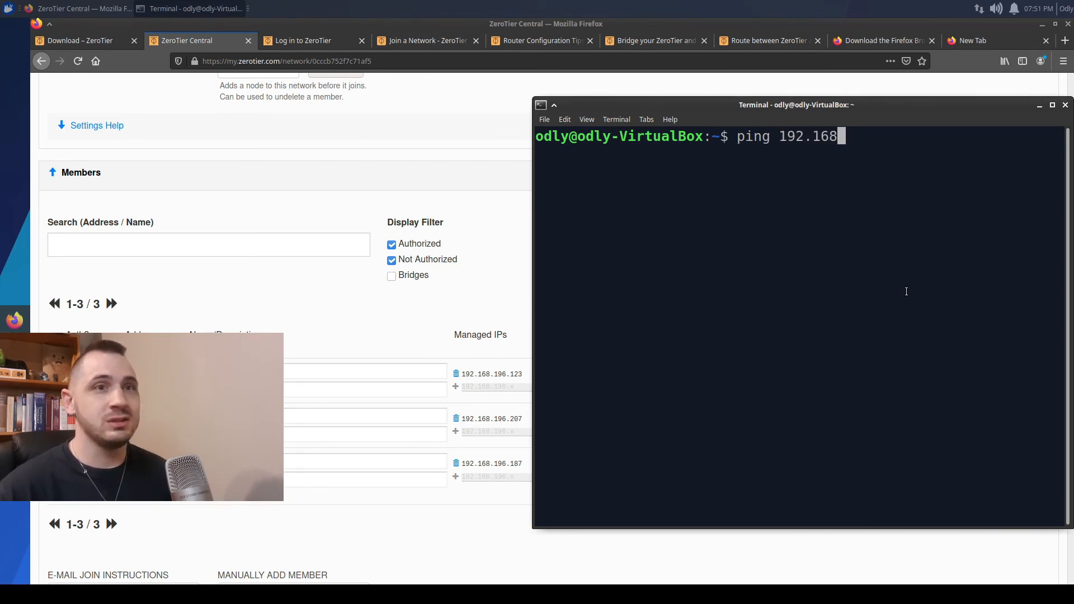
text(.196)
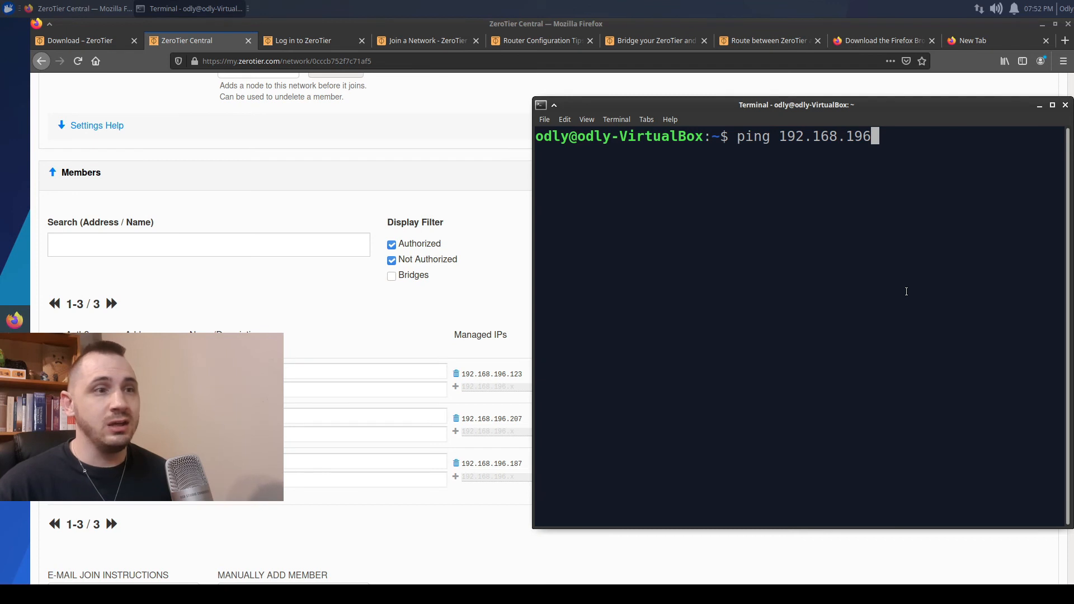
text(12)
key(BackSpace)
key(BackSpace)
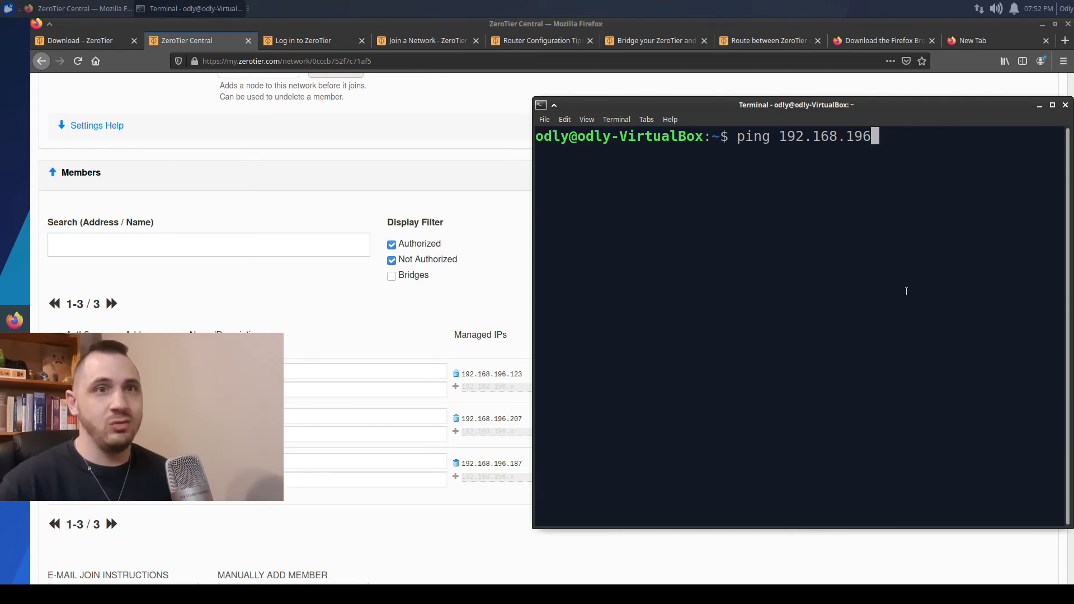
text(.123)
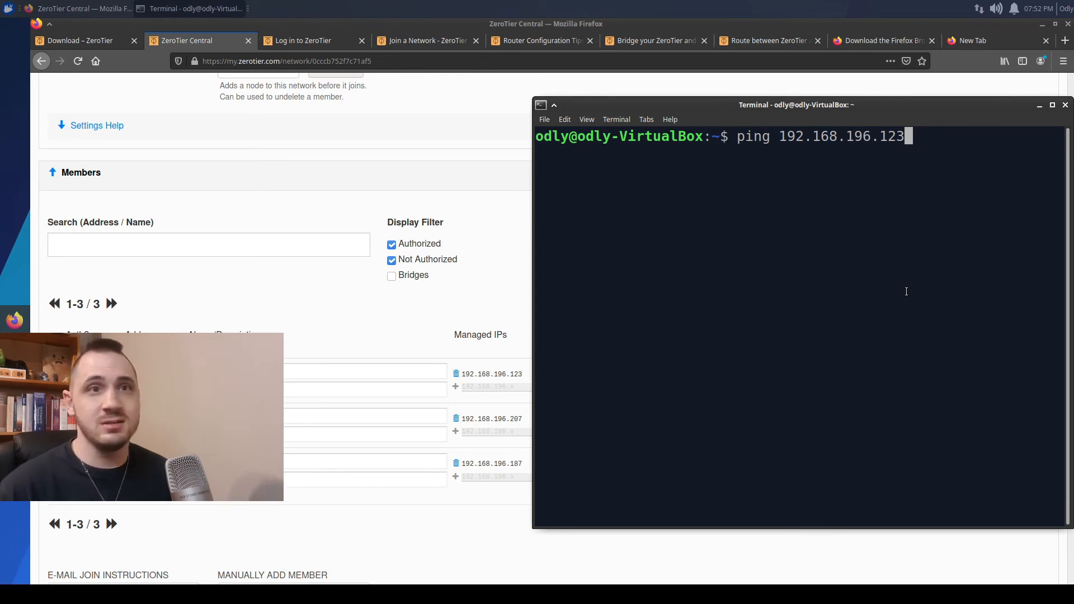
key(Return)
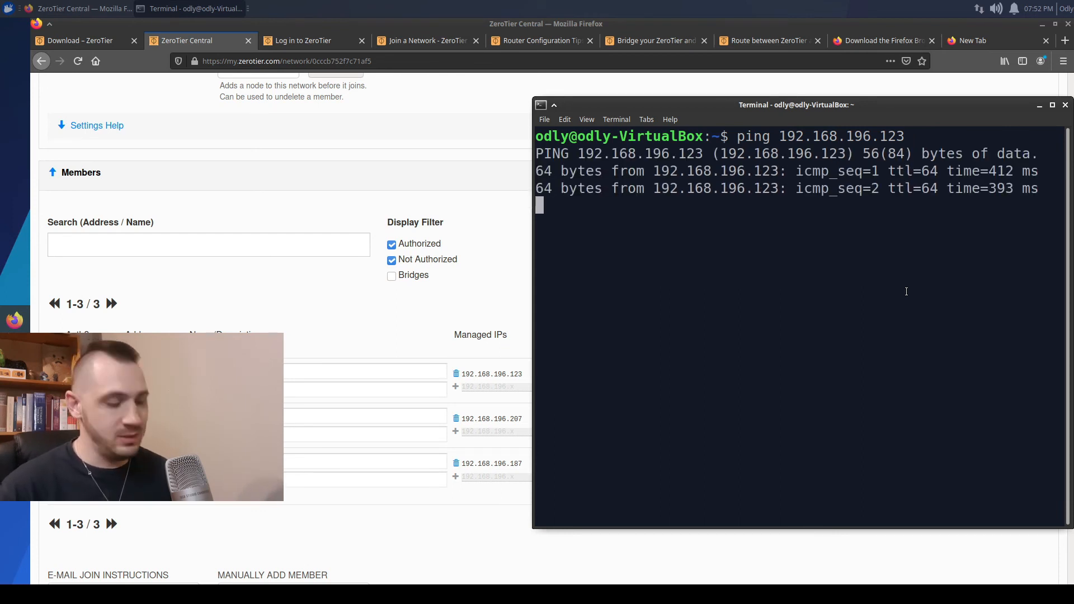
key(ctrl+c)
Ping 192.168.196.187 and stop it to show 0% packet loss
key(Up)
key(BackSpace)
key(BackSpace)
key(BackSpace)
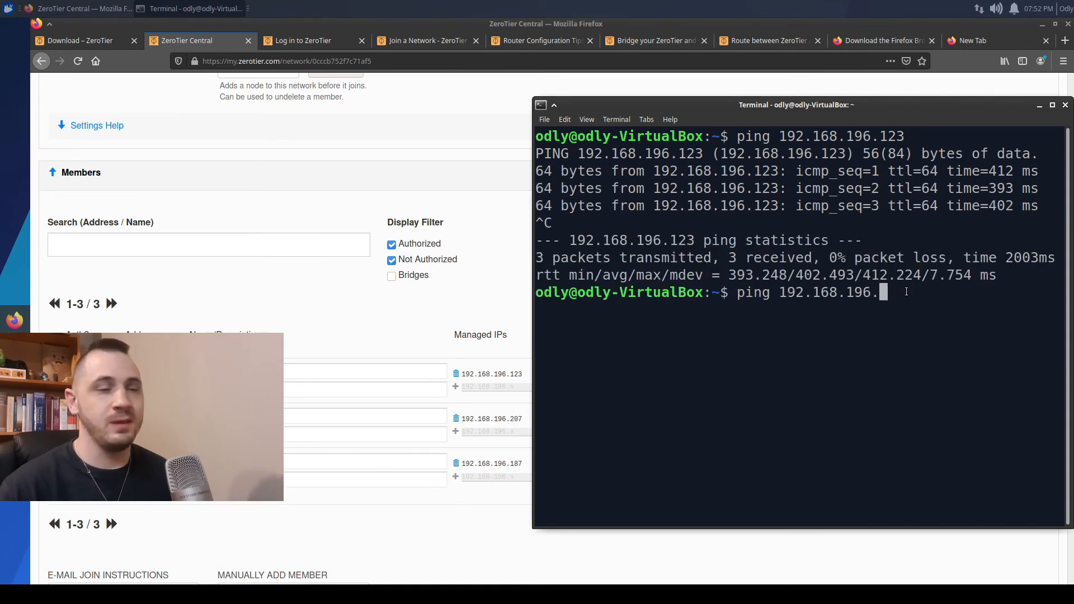
text(187)
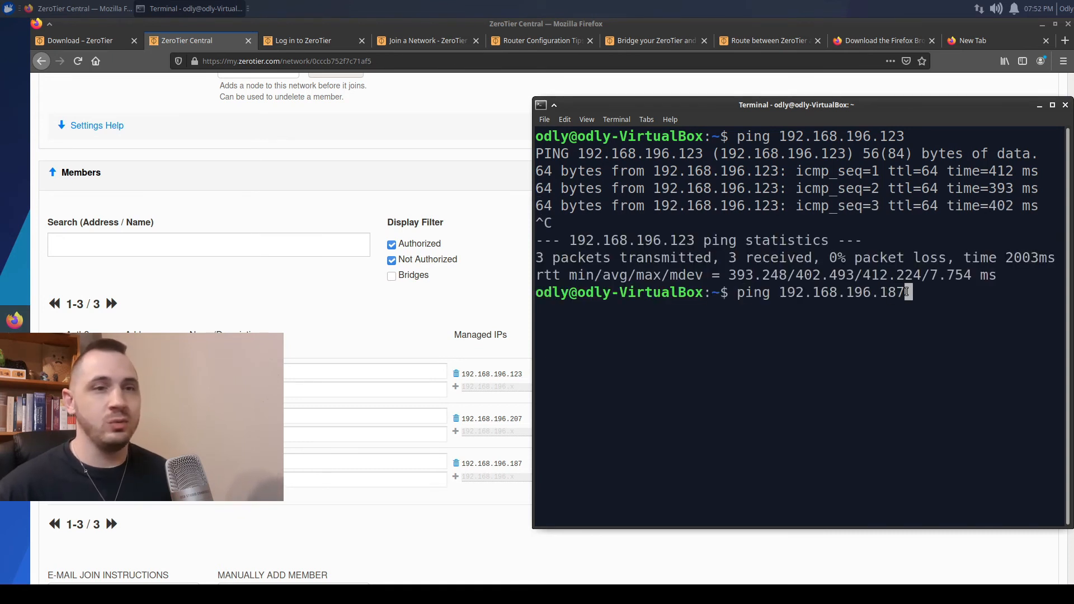
key(Return)
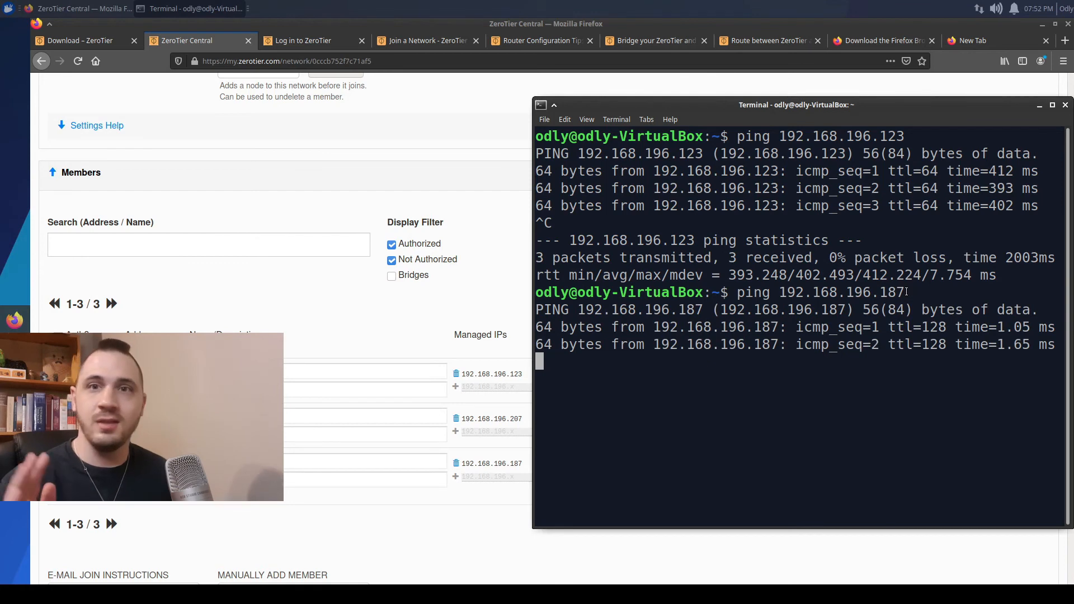
key(ctrl+c)
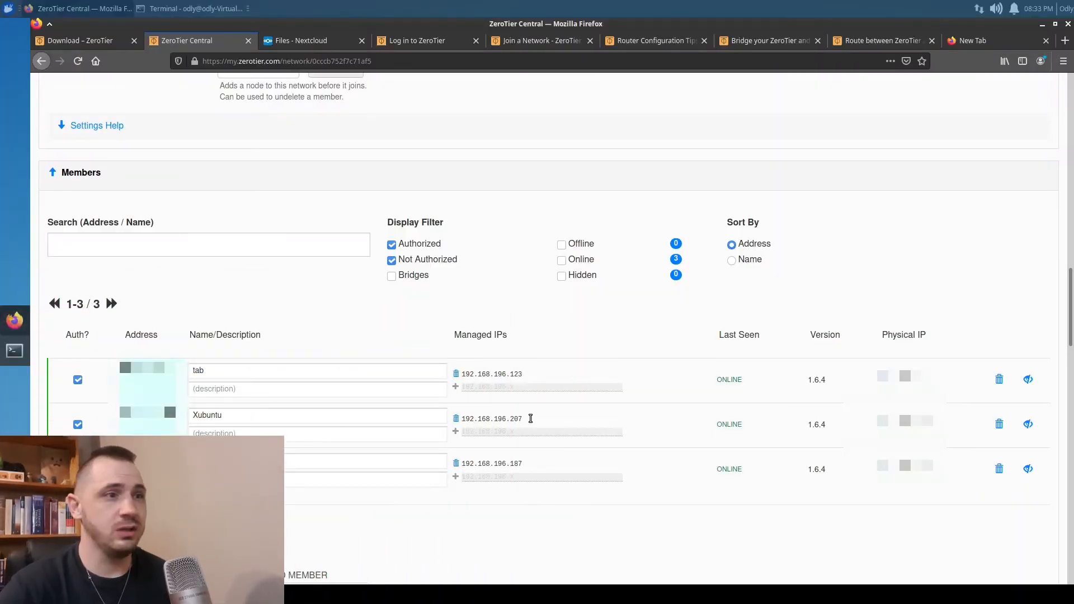
Select the Xubuntu member's managed IP 192.168.196.207, then switch to the Nextcloud Files page
drag(522, 419, 468, 420)
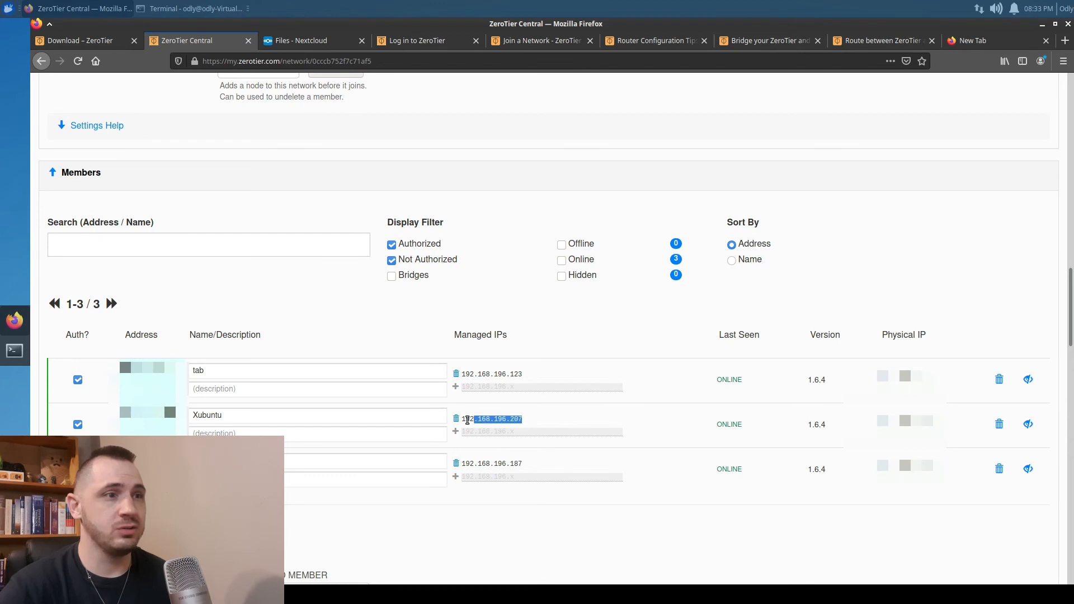
click(653, 533)
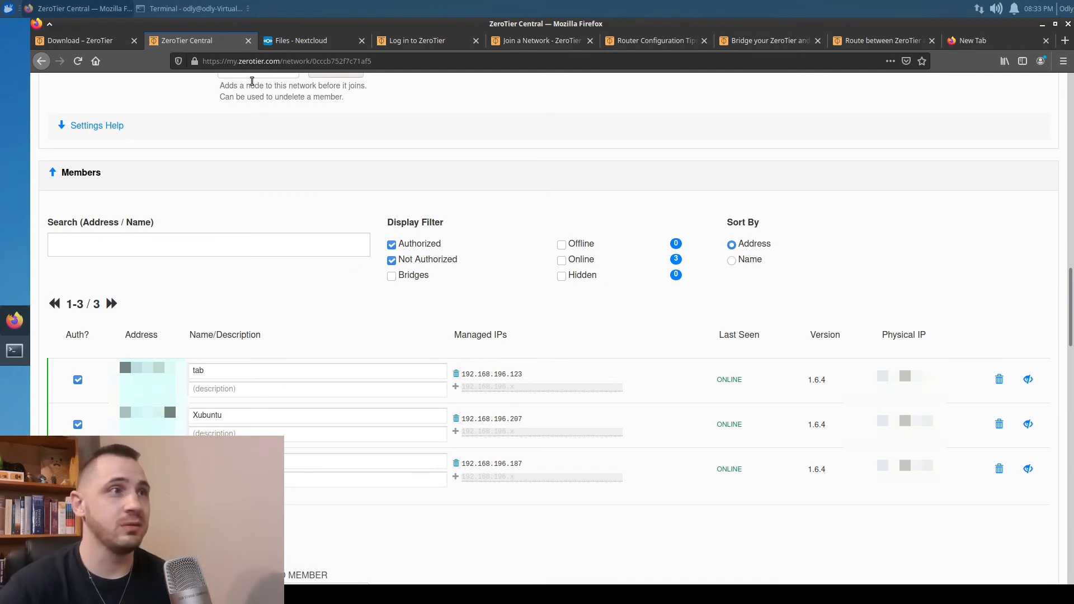
click(293, 47)
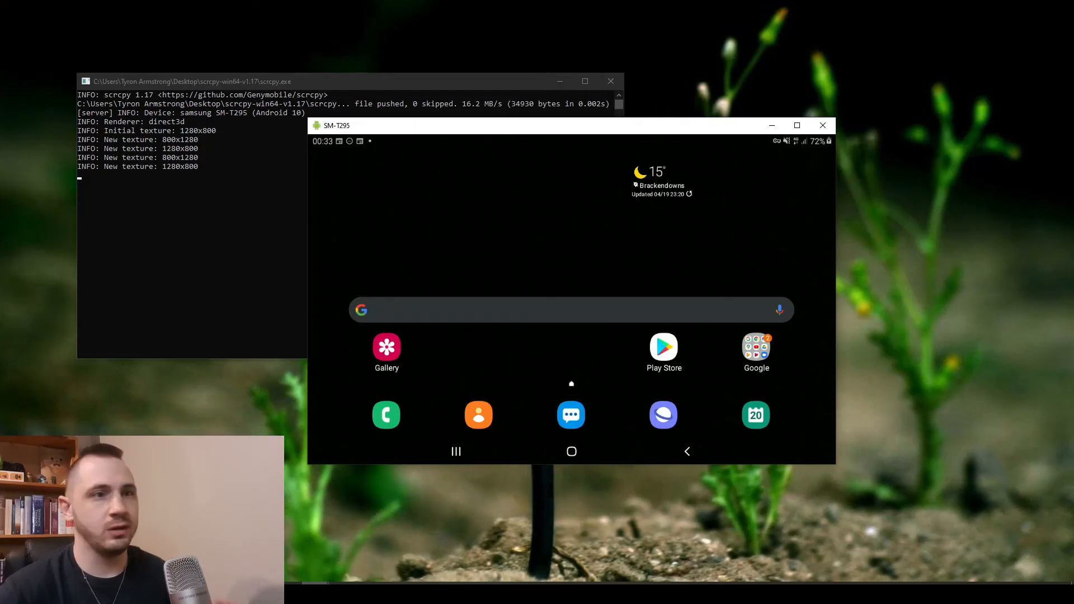
Launch the tablet's Nextcloud app and enter 192.168.196.207 as the server address
drag(710, 386, 709, 274)
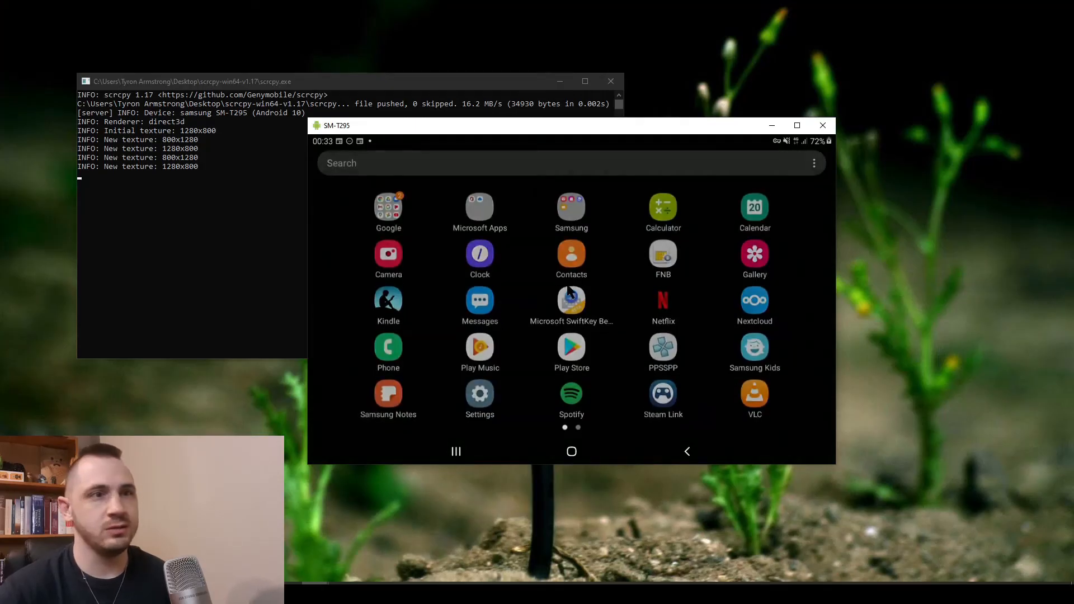
click(752, 298)
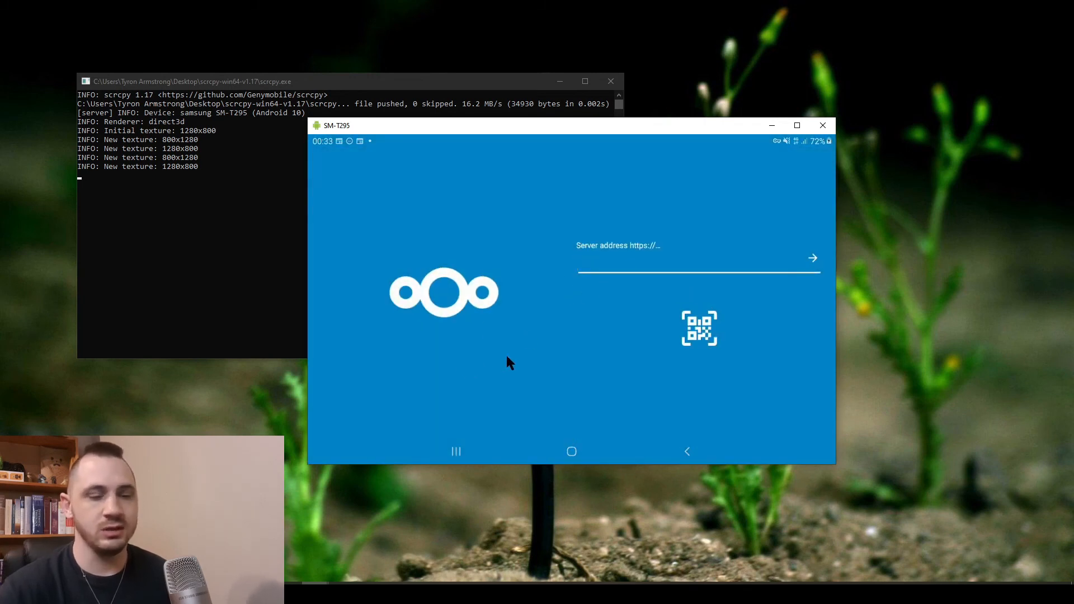
text(192.)
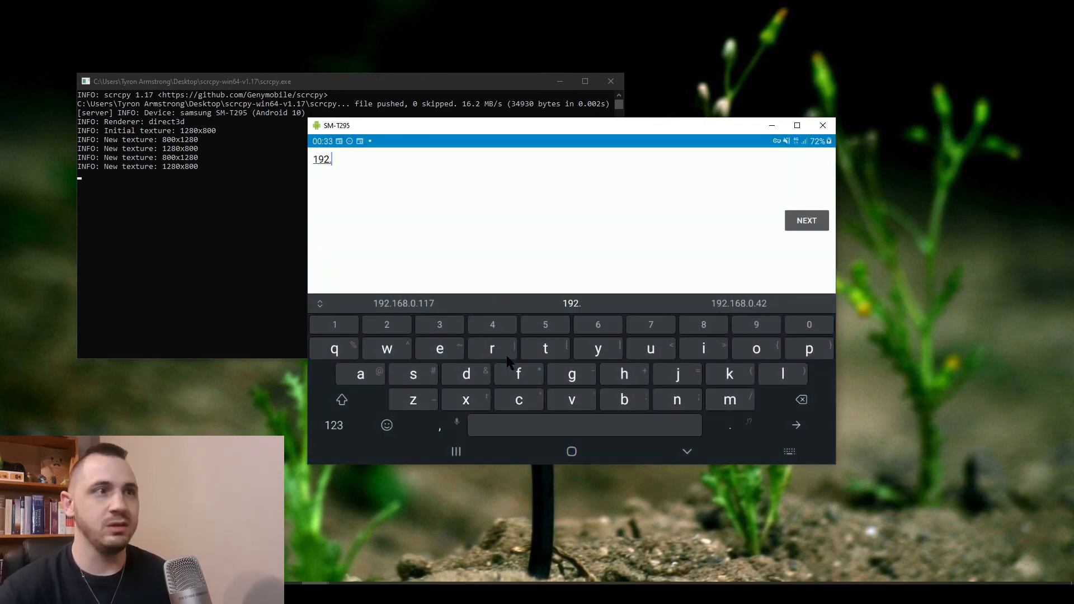
text(168.196.207)
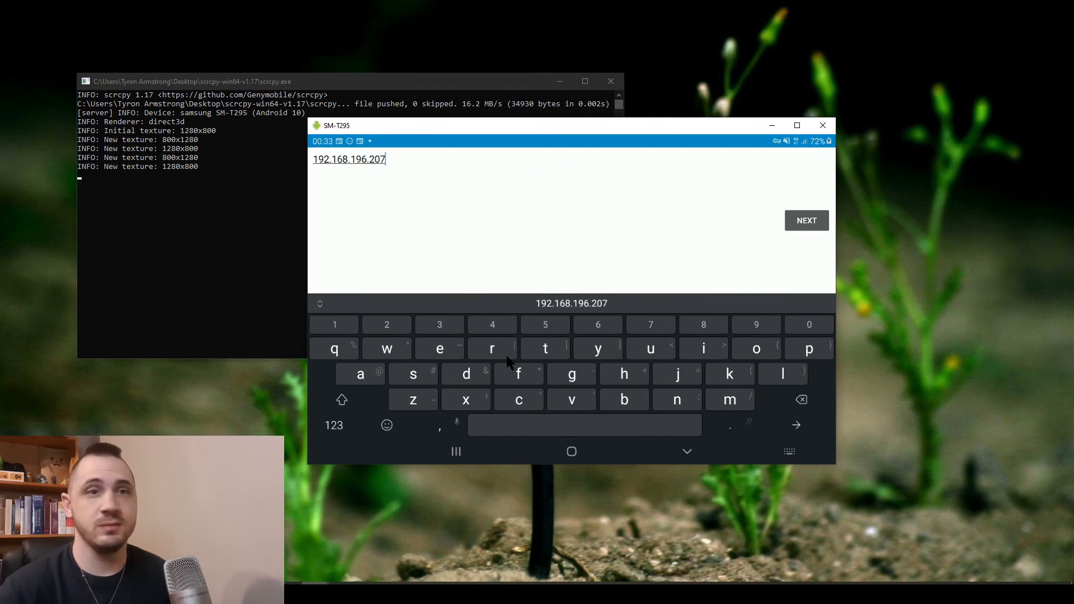
key(Return)
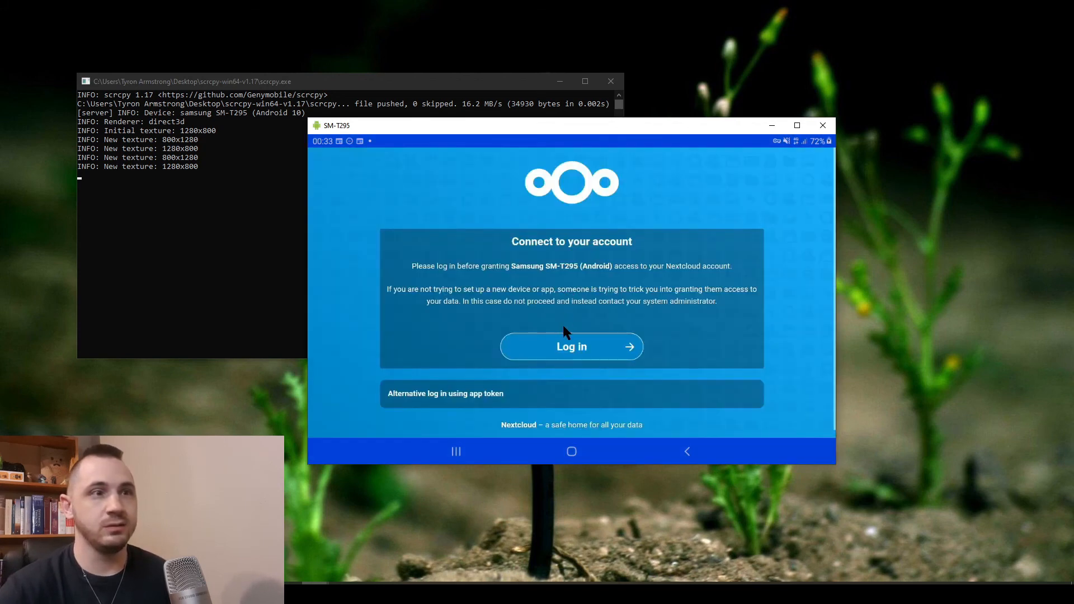
Log in with the account username and password and grant the tablet account access
click(563, 351)
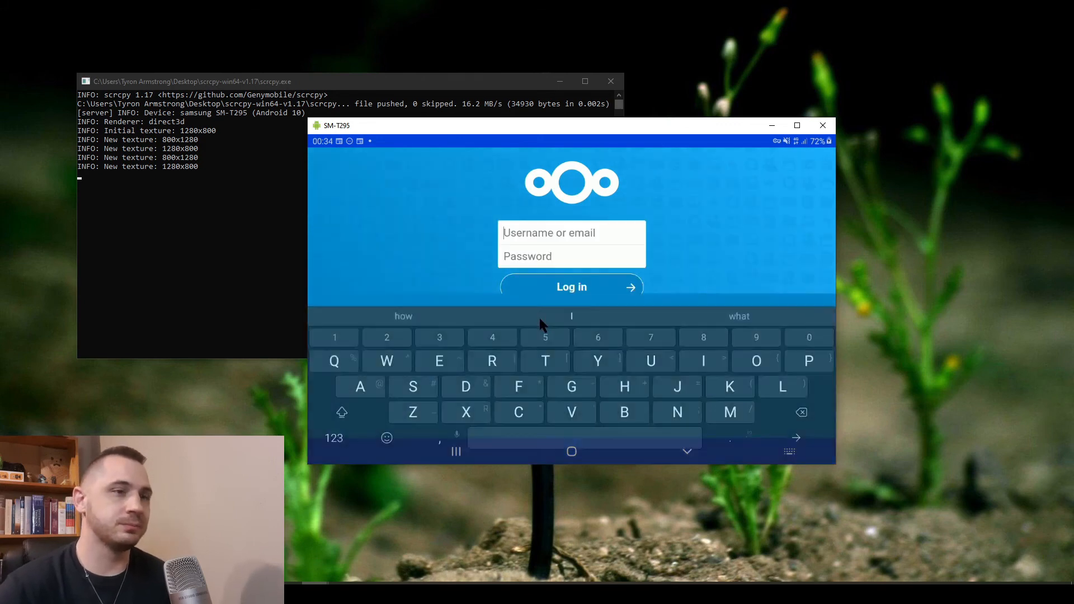
text(Odly)
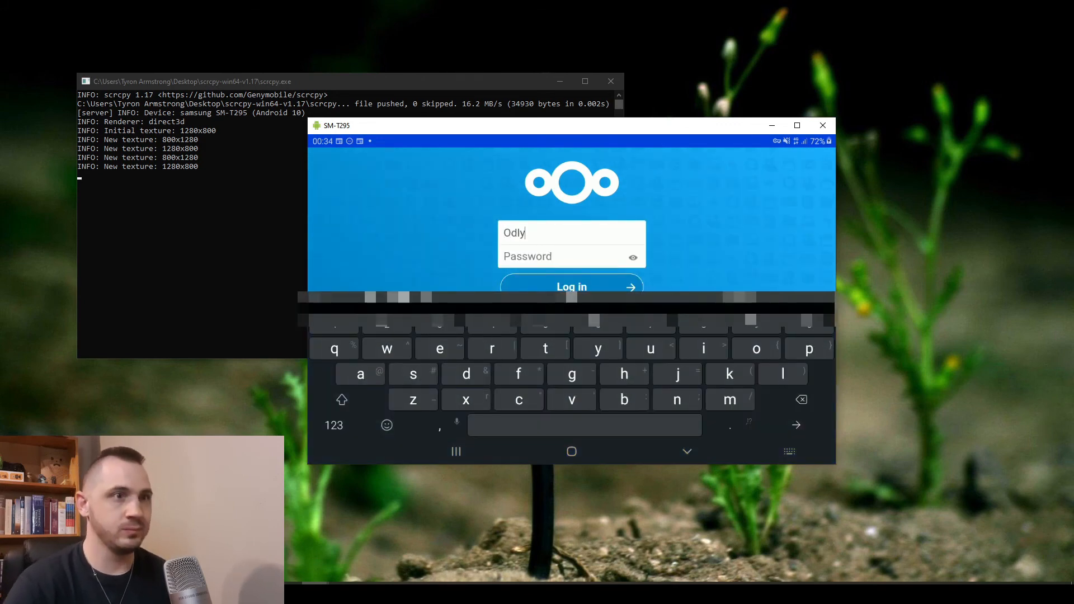
key(Tab)
text(o•••)
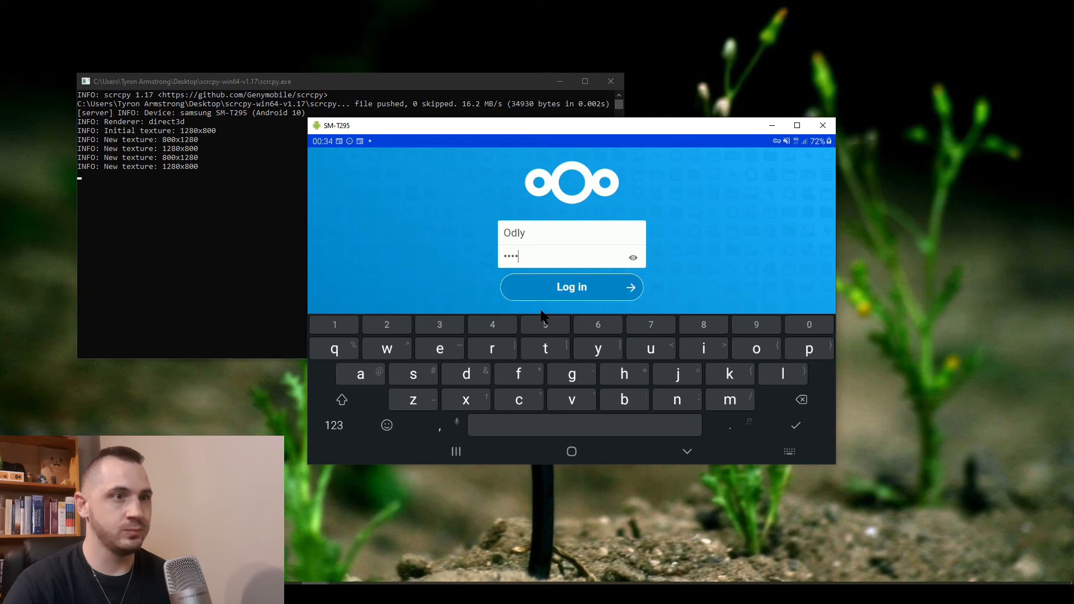
text(••••)
key(Return)
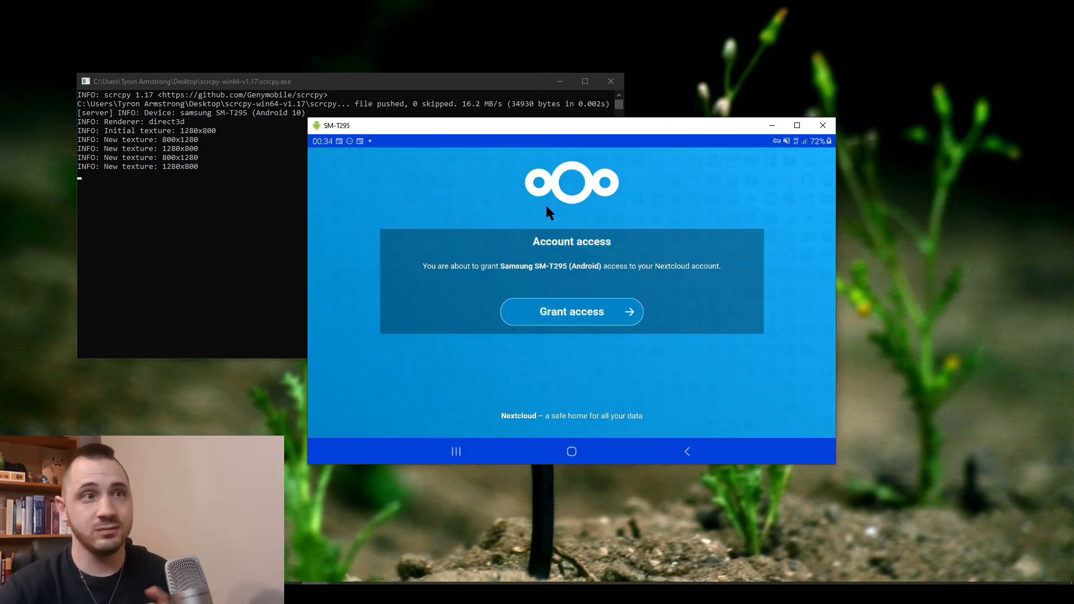
click(563, 314)
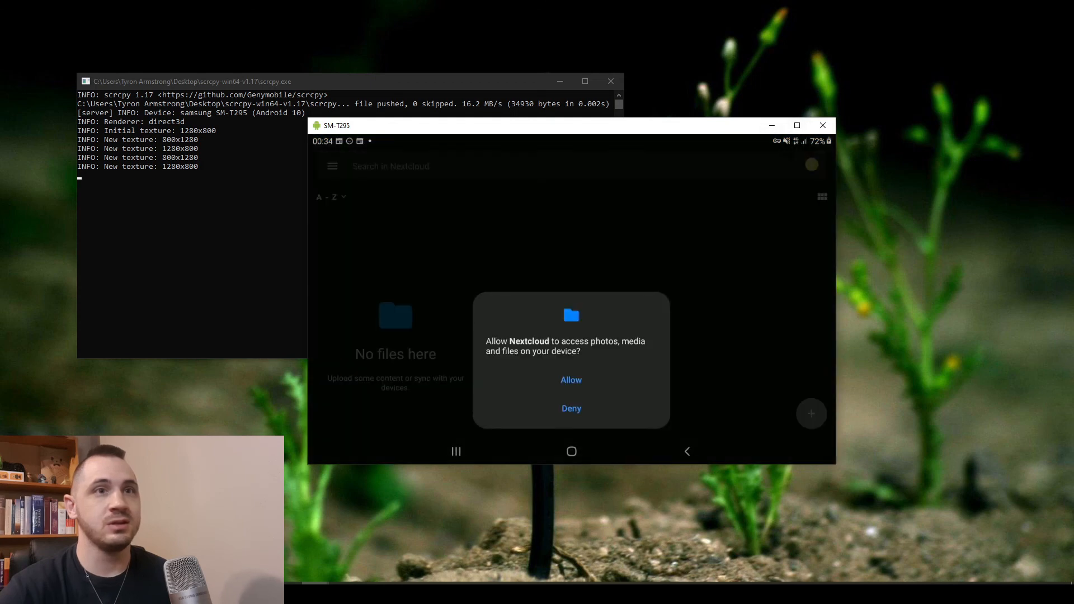
Allow file access, create the text document 'please like this video.md', and open it
click(568, 381)
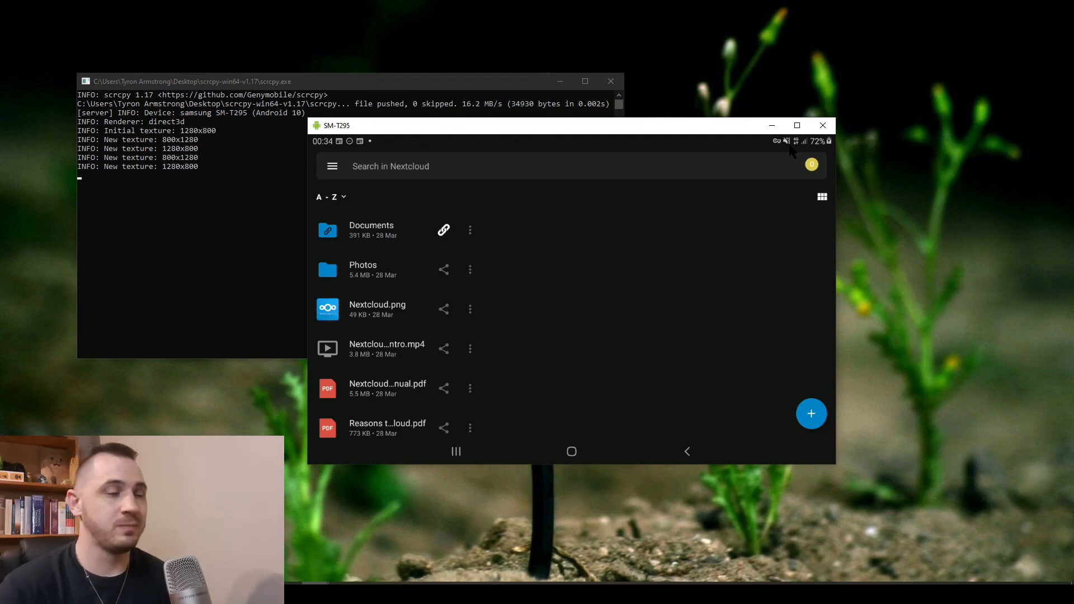
drag(387, 361, 403, 396)
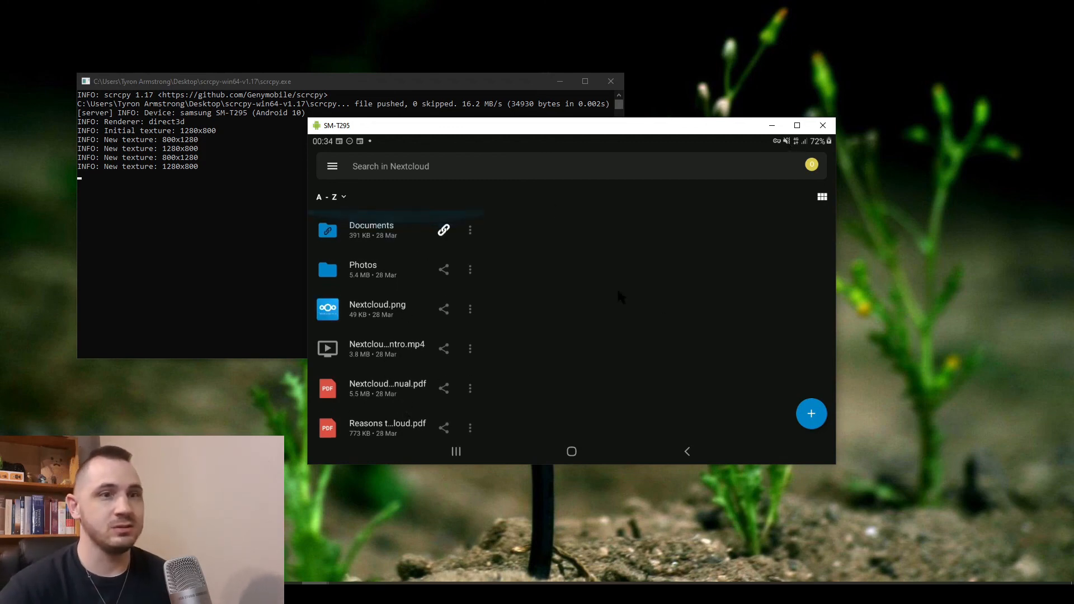
click(810, 414)
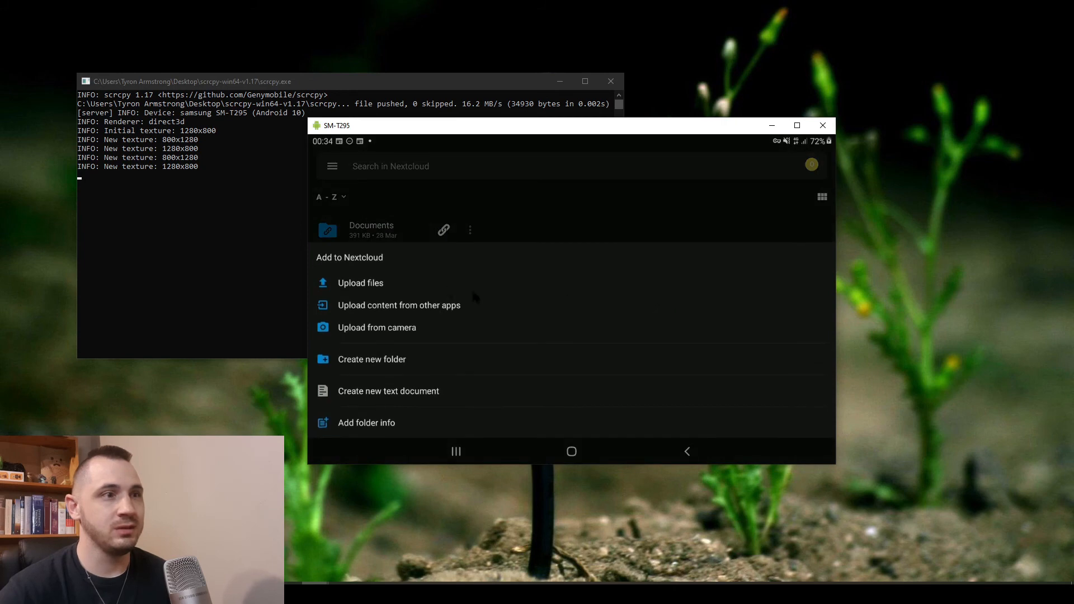
click(366, 393)
text(please)
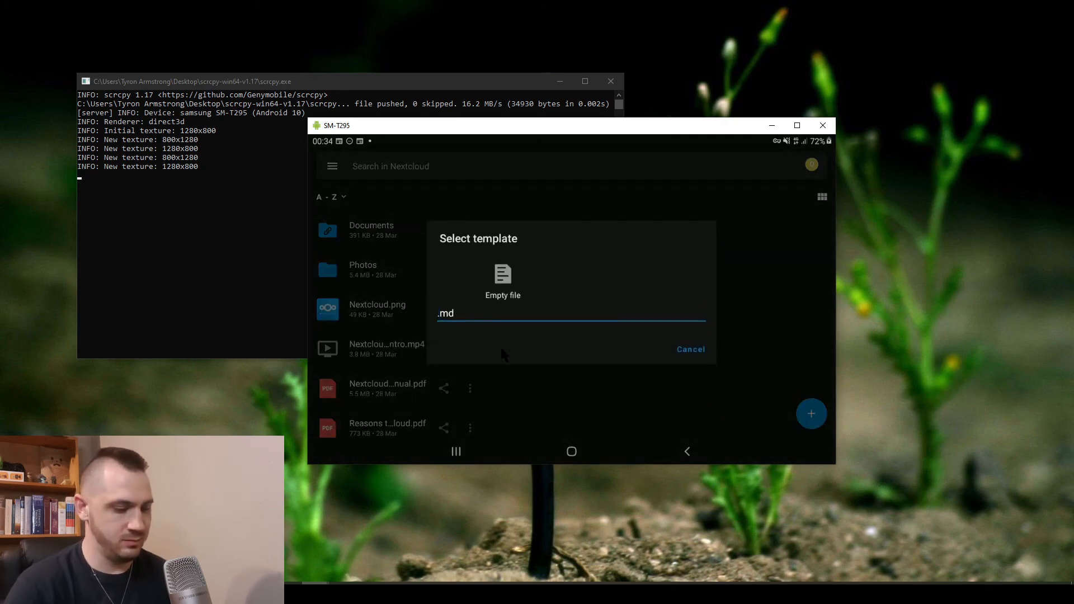
text( like)
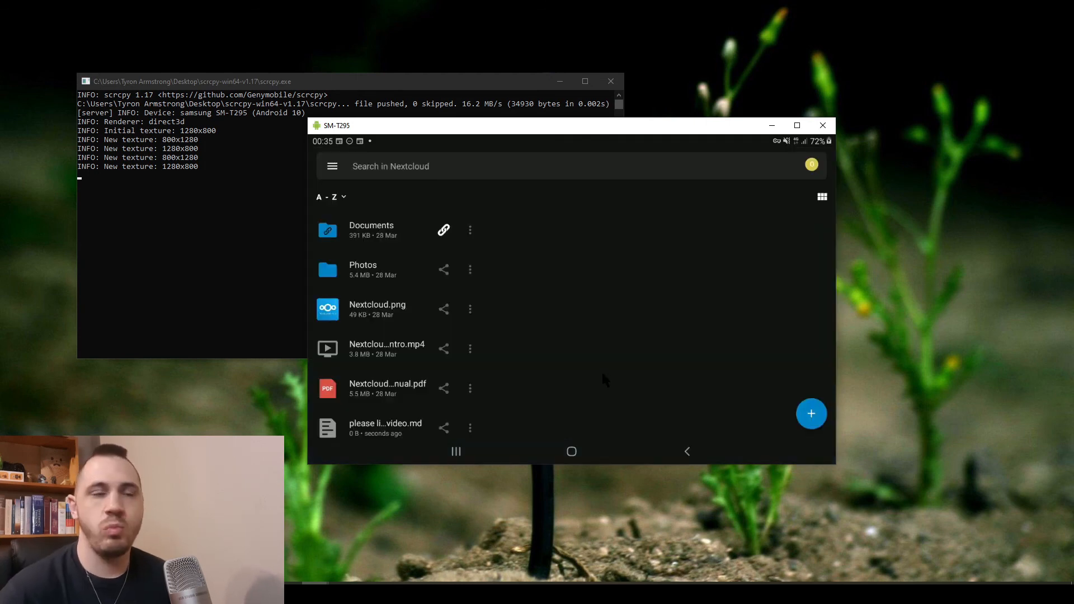
click(385, 423)
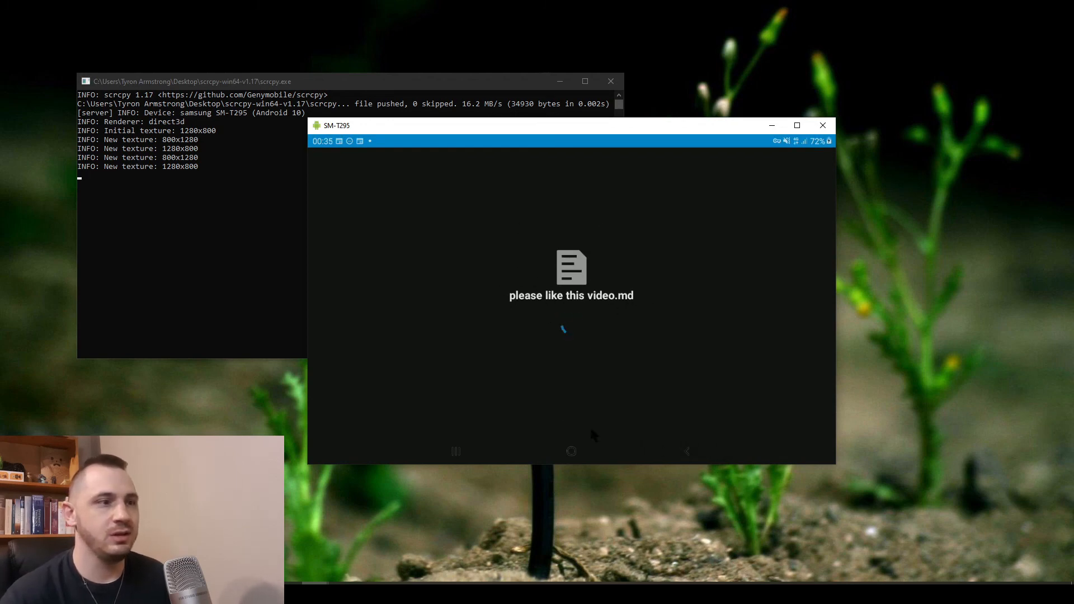
scroll(420, 298, down, 3)
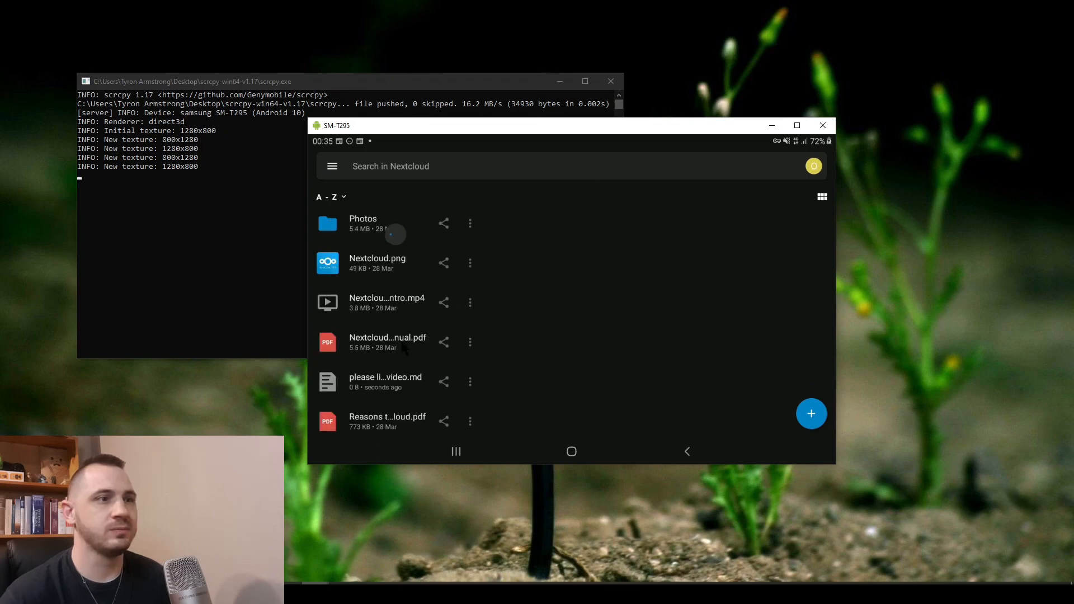
scroll(420, 298, up, 3)
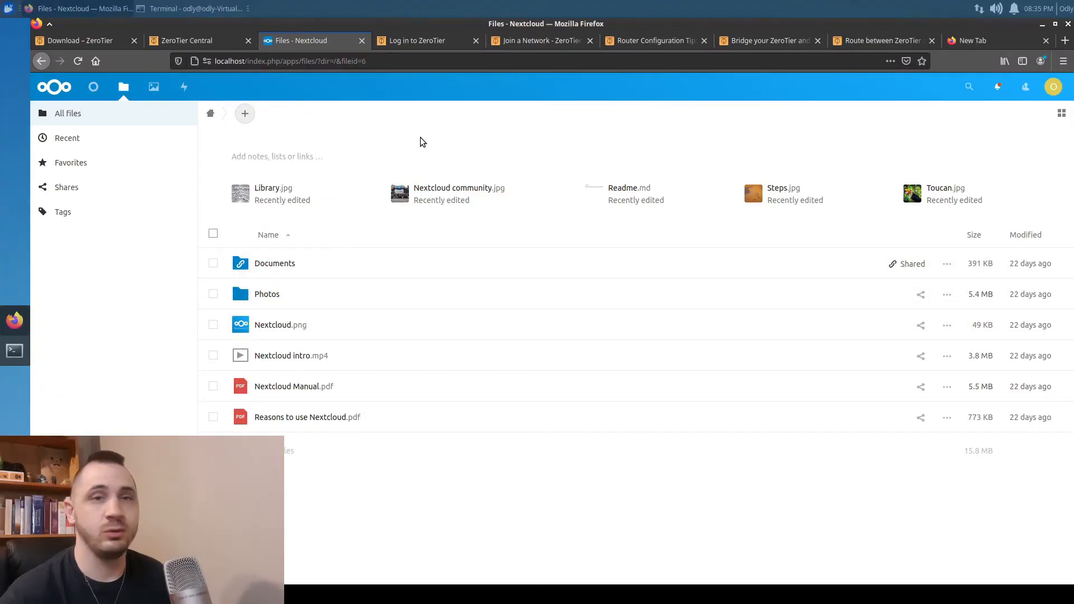
Reload the web files list, create text document 'and subsribe.md', then close its panel and editor
right_click(422, 141)
click(501, 148)
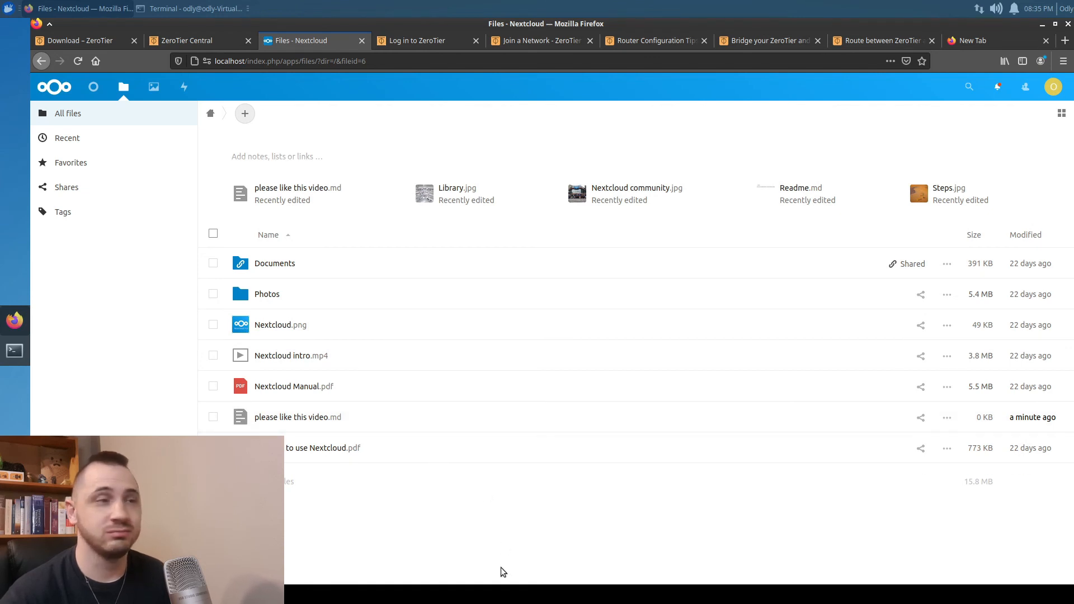
click(244, 116)
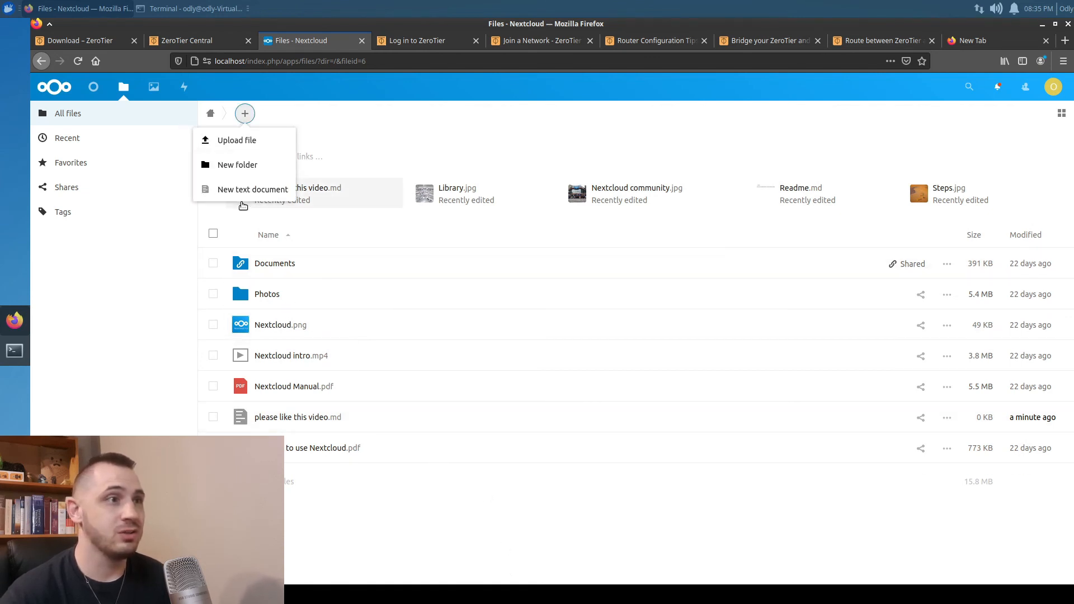
click(246, 190)
text(a)
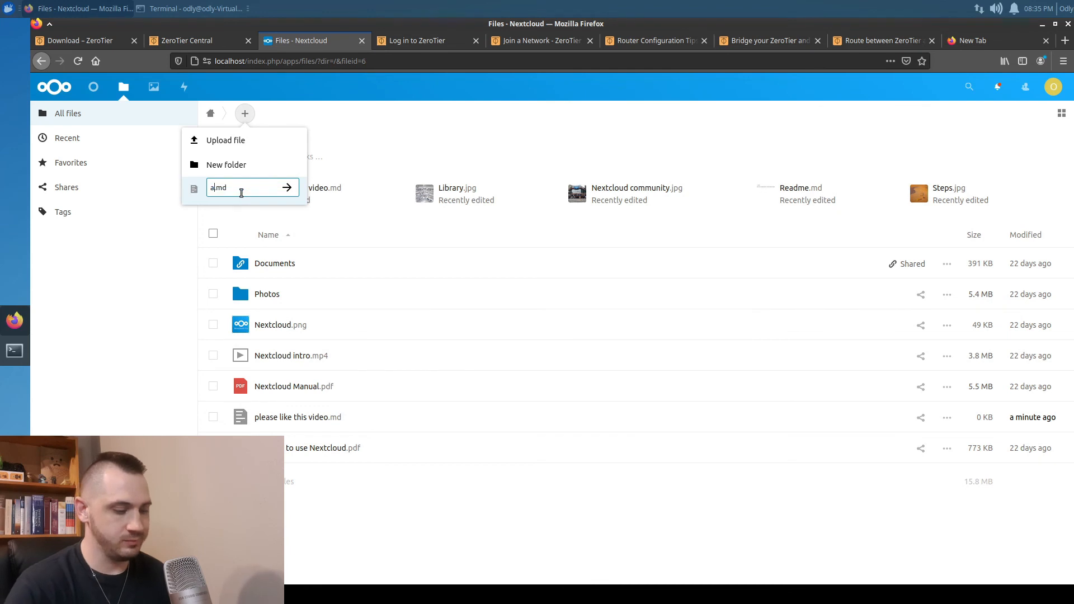
text(nd subs)
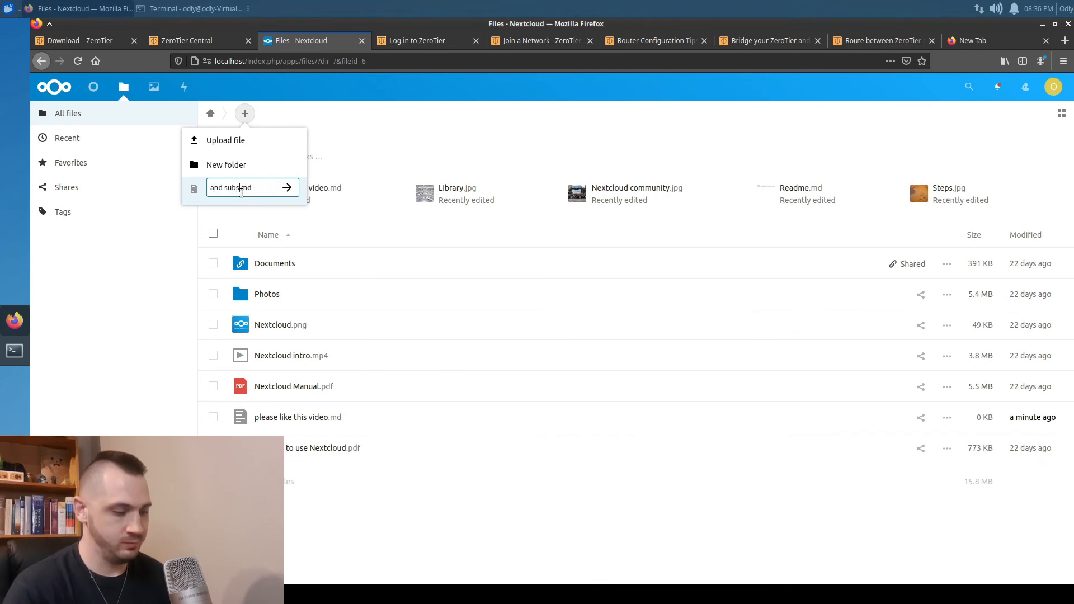
text(ribe)
key(Return)
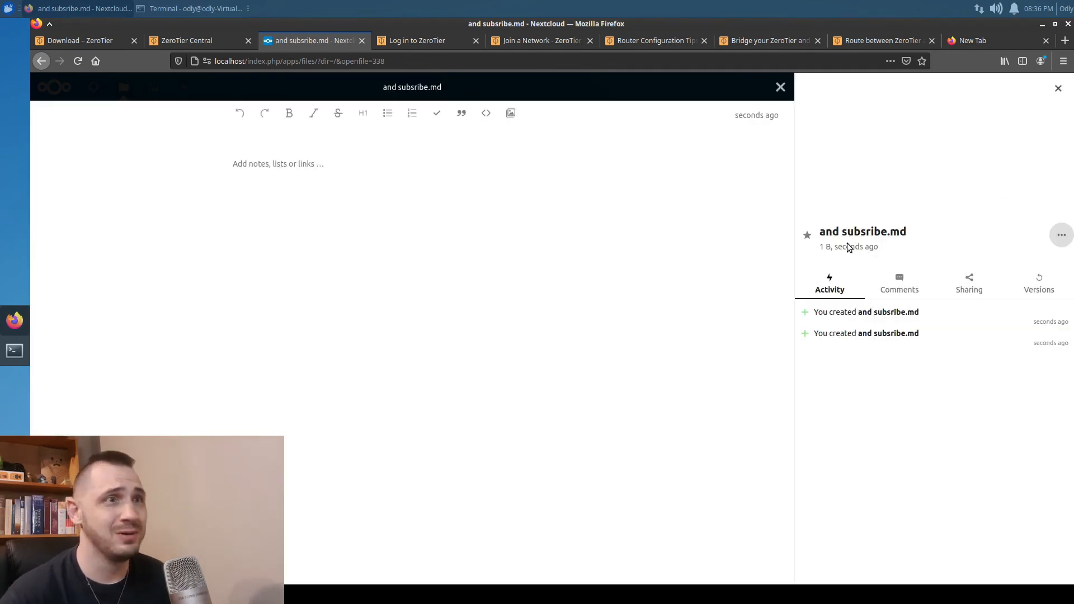
click(1058, 88)
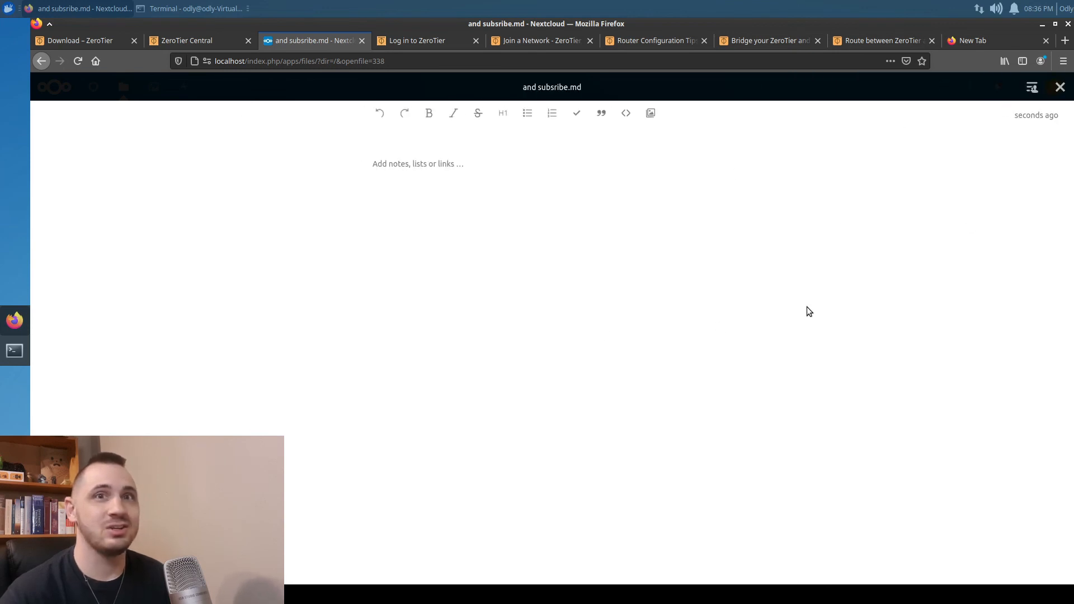
click(1060, 86)
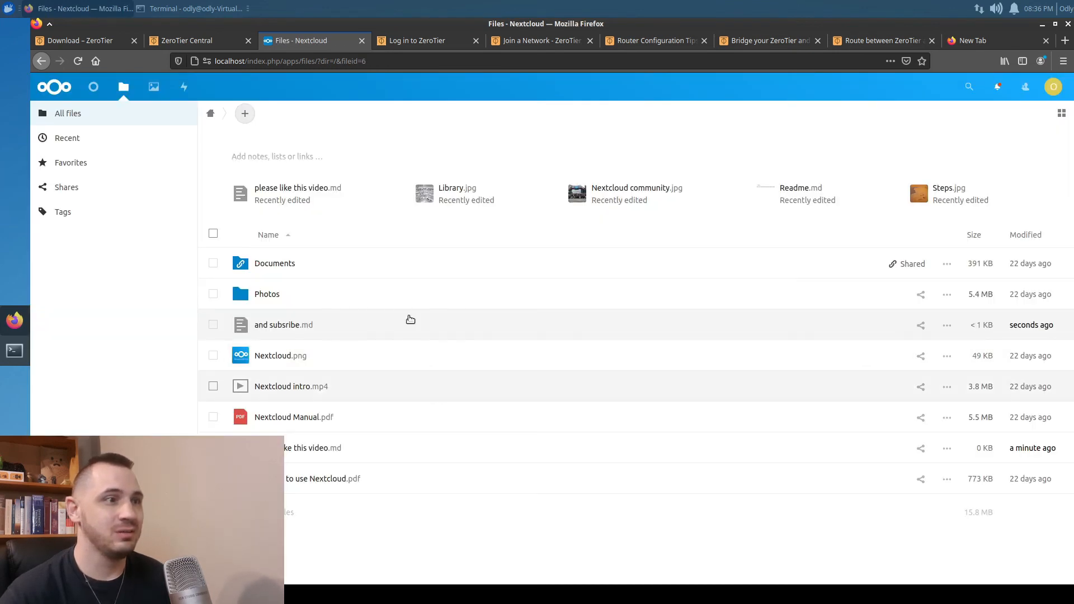